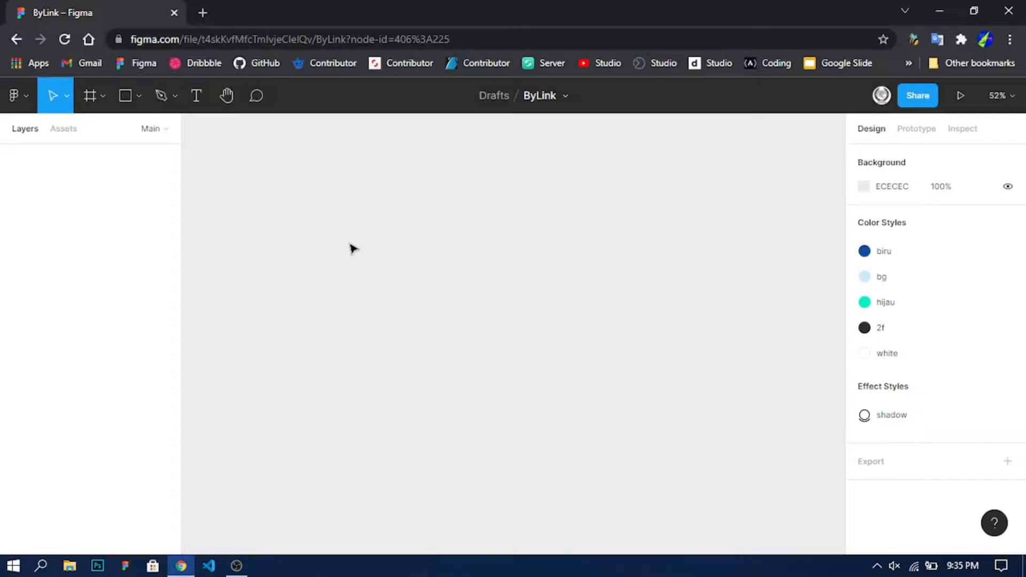
- Draw a frame on the empty canvas and set its size to 1600 by 84
click(89, 94)
drag(208, 218, 615, 283)
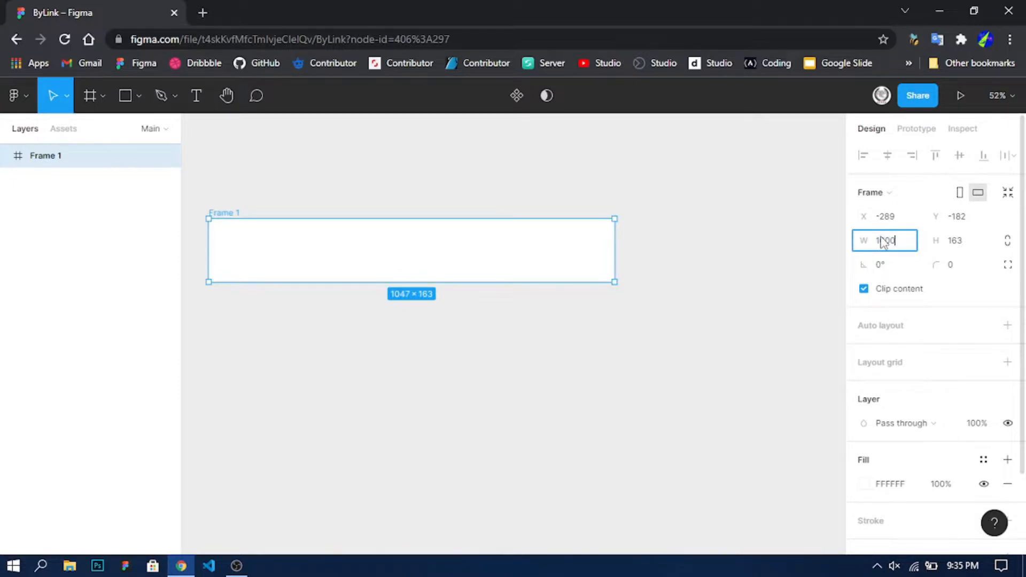
click(883, 242)
text(1600)
key(Return)
drag(782, 283, 781, 262)
click(954, 241)
text(8)
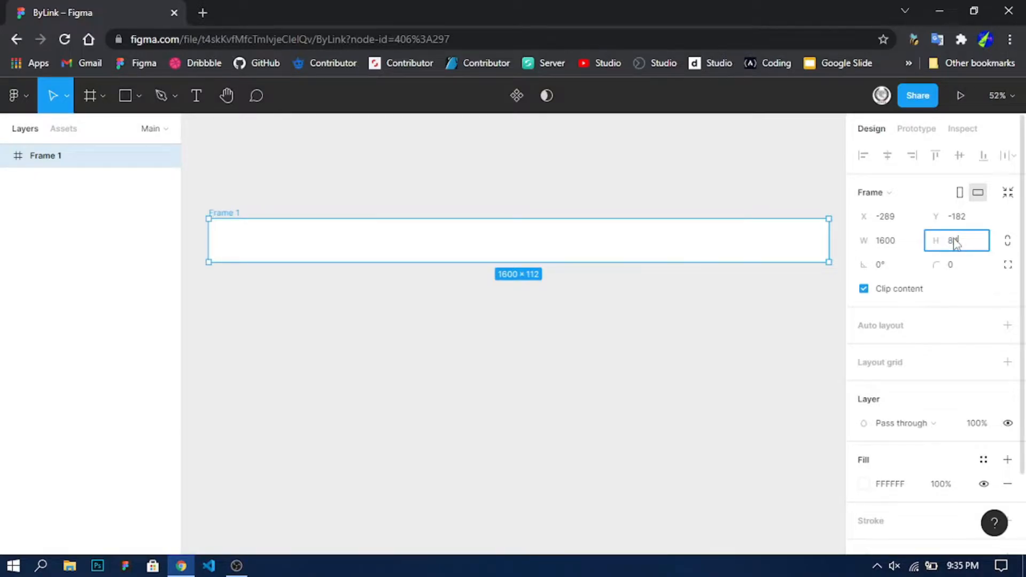
text(4)
key(Return)
click(506, 325)
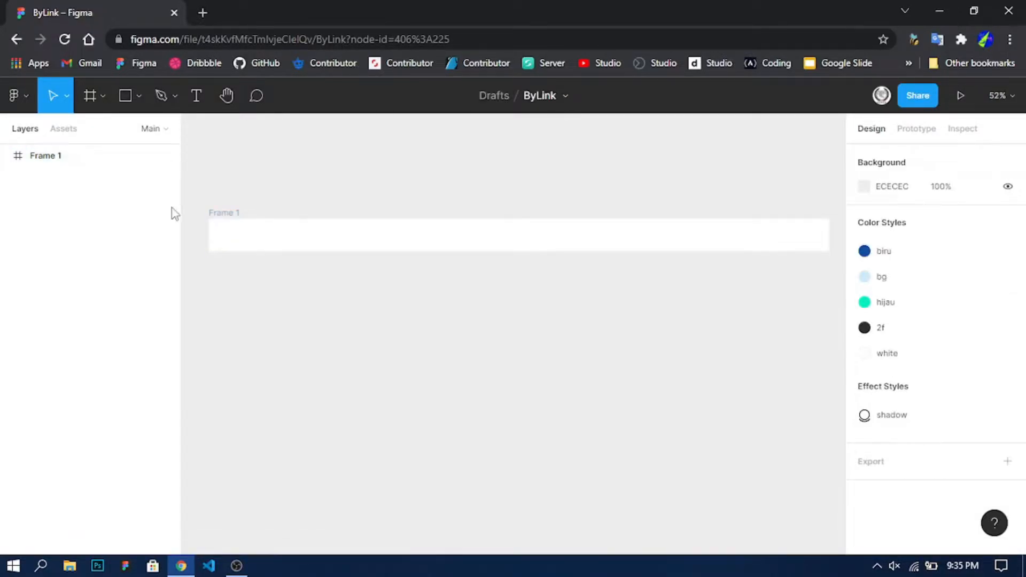
- Add a layout grid to the frame and change its type to columns
click(235, 220)
scroll(962, 352, down, 2)
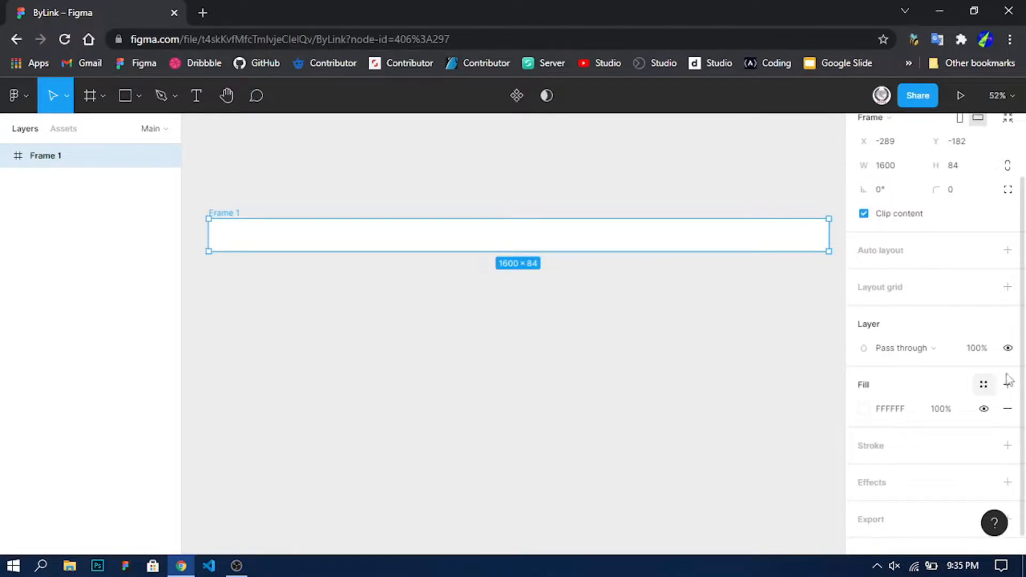
click(1008, 288)
click(870, 314)
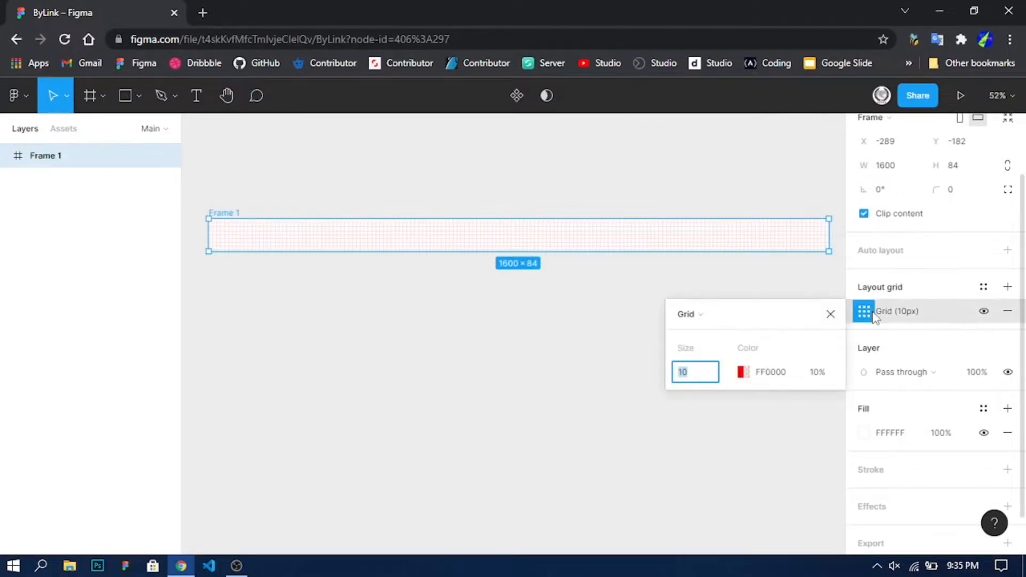
click(693, 319)
click(703, 337)
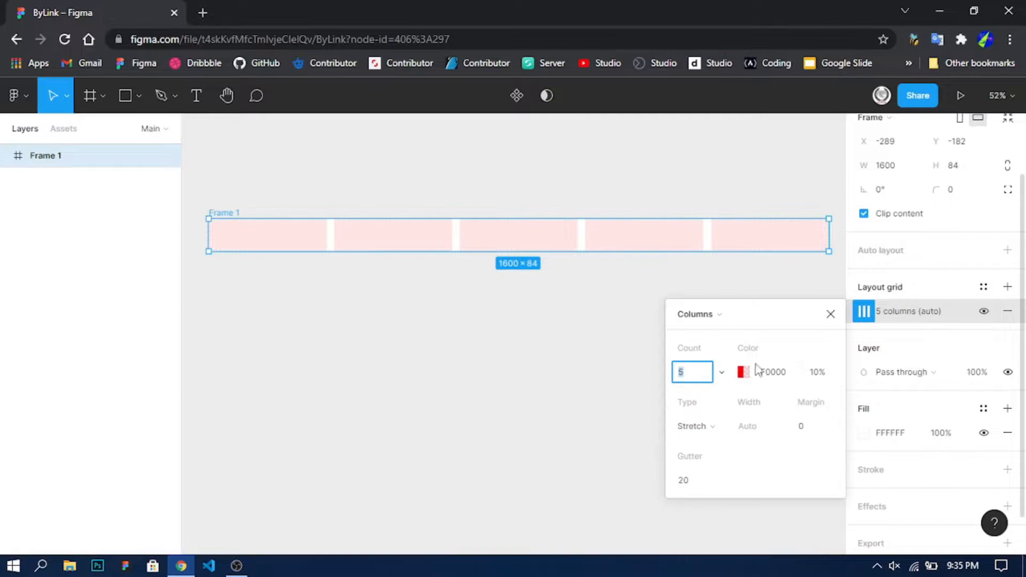
- Set the margin of the frame's column grid to 123
click(816, 426)
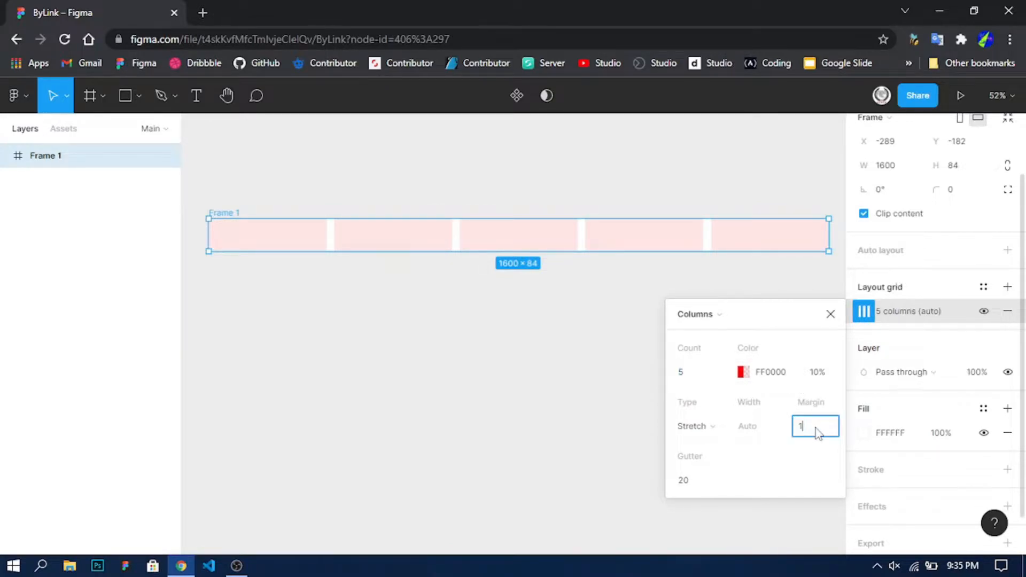
key(Return)
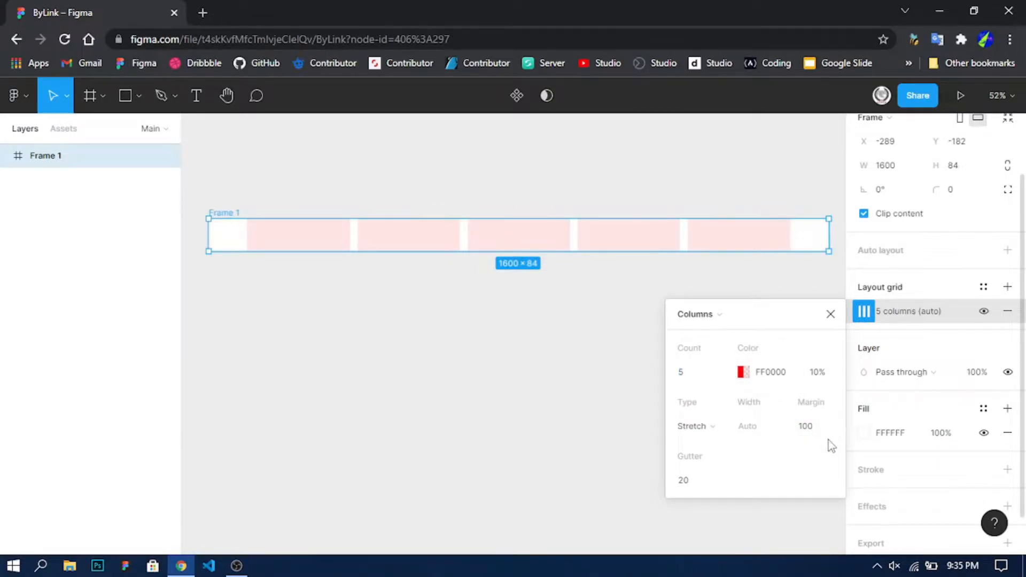
click(829, 426)
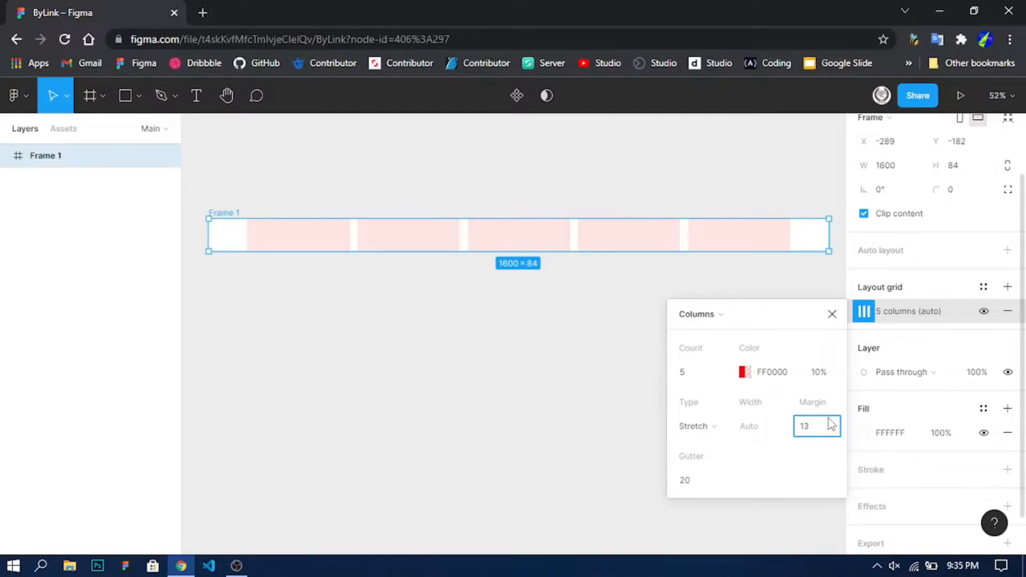
key(Return)
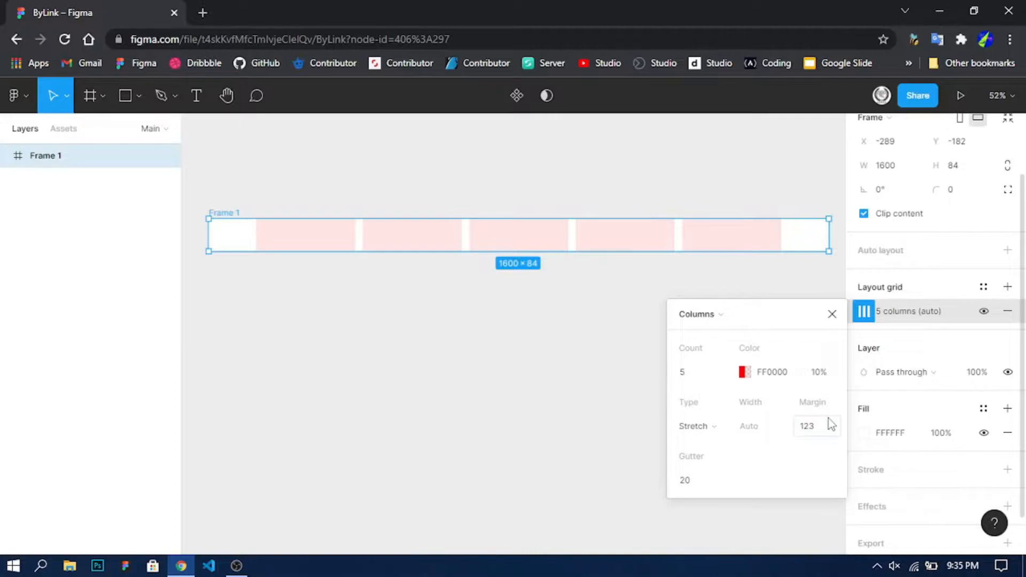
click(832, 314)
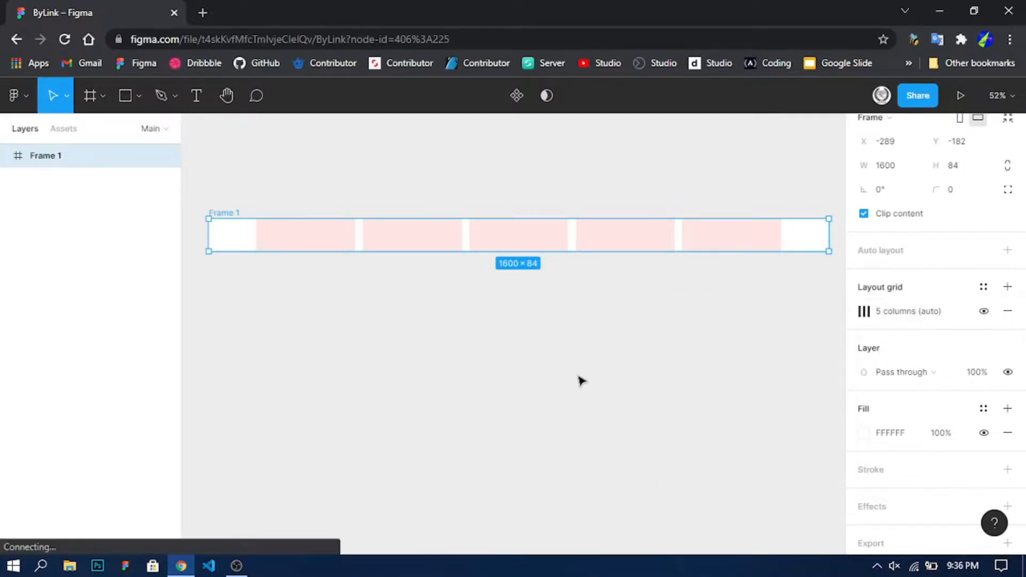
click(582, 381)
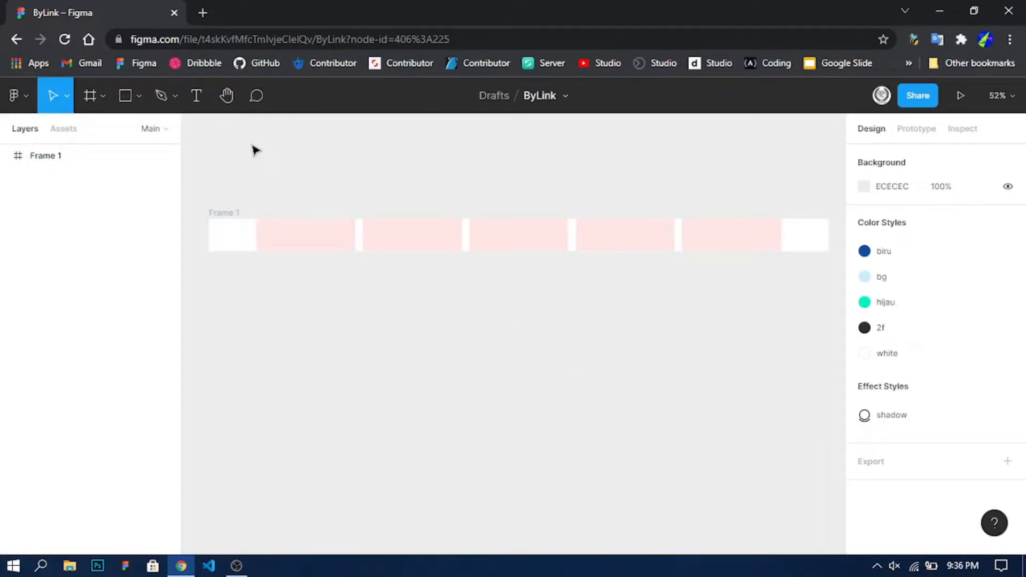
- Paste the copied group of colour swatches, logo and icons and place it just above the frame
key(ctrl+v)
drag(221, 227, 243, 188)
click(290, 283)
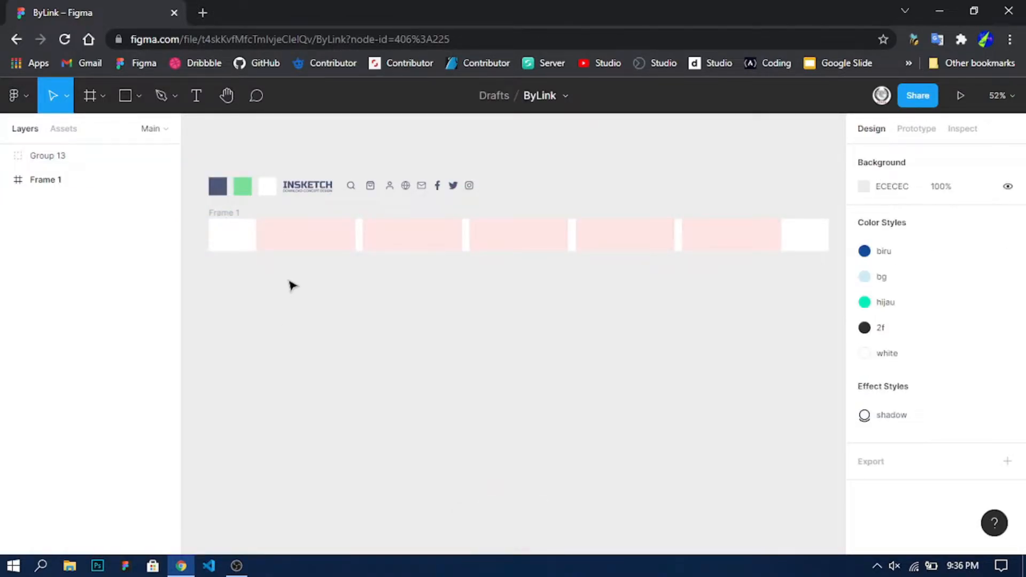
- Hide the layout grids and fill the frame with the dark blue 505978 sampled from the first swatch
key(ctrl+shift+4)
click(222, 215)
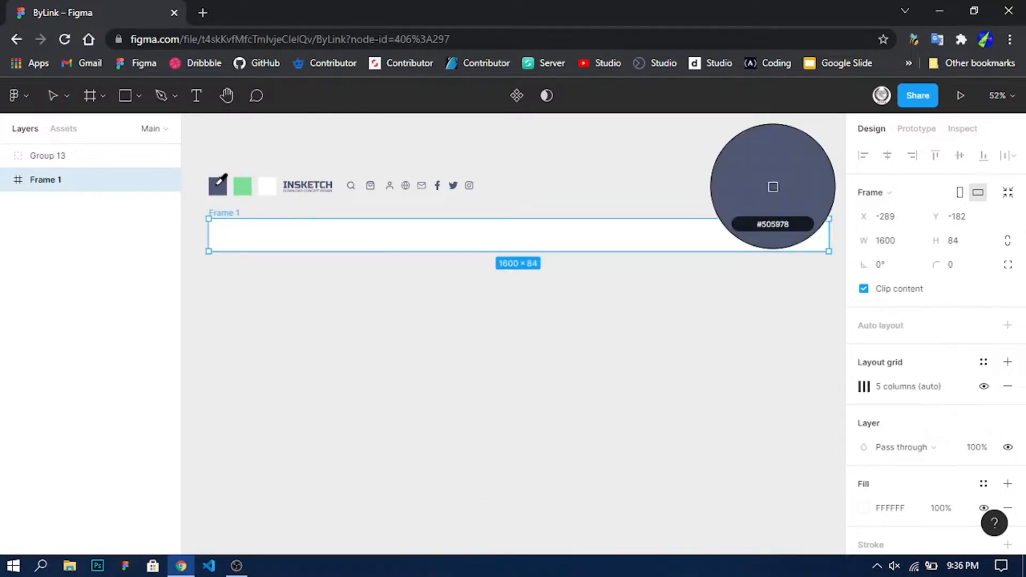
click(218, 186)
click(373, 347)
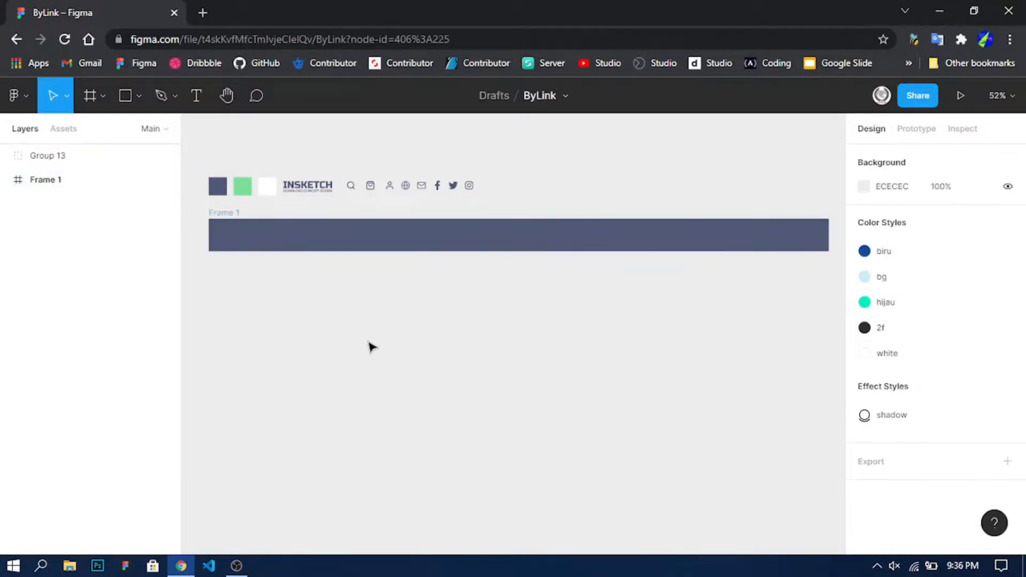
- Ungroup the pasted assets, and ungroup the globe, mail and social icons into separate objects
click(297, 184)
right_click(296, 184)
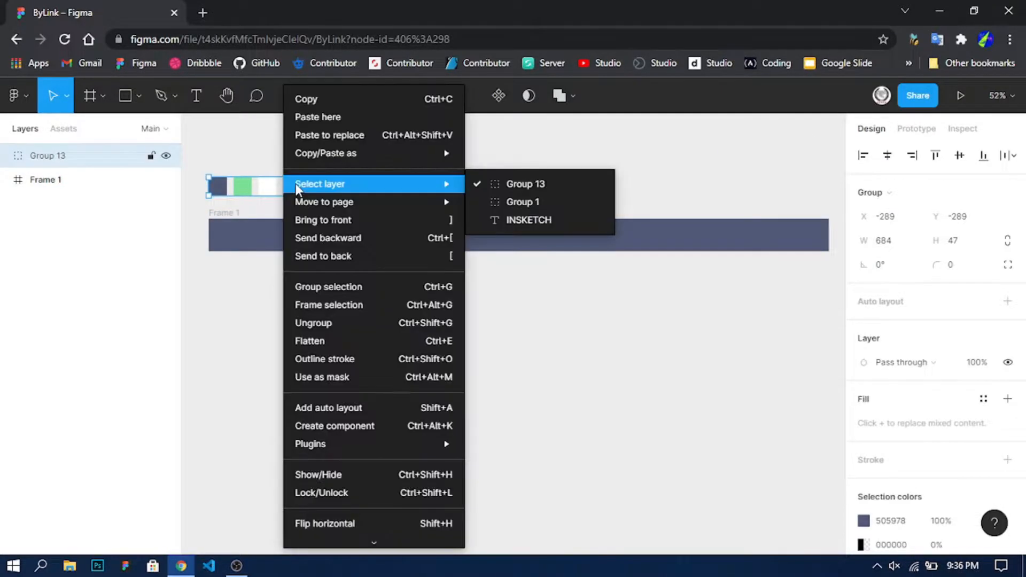
click(342, 323)
click(344, 330)
click(451, 181)
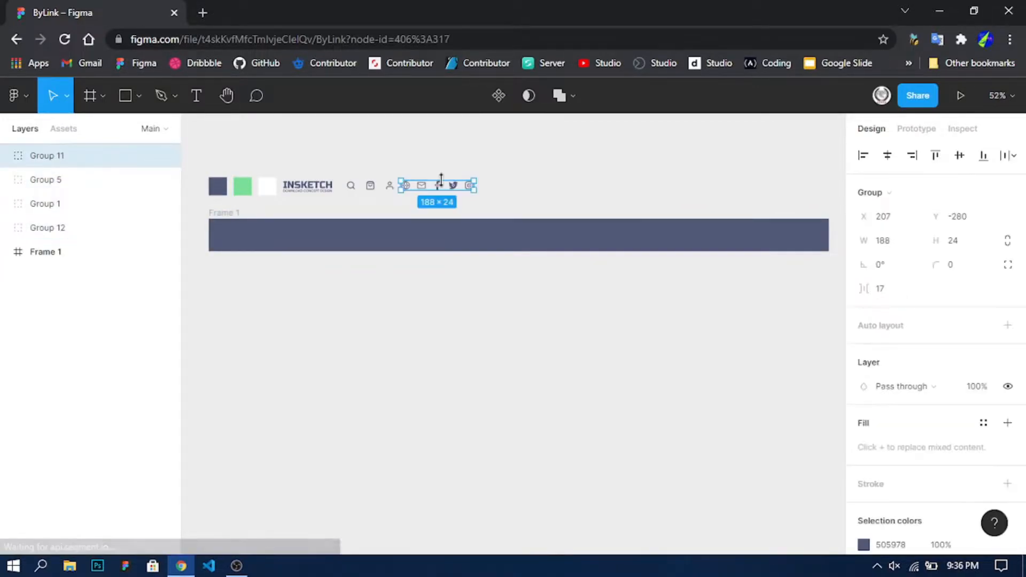
right_click(429, 185)
click(483, 323)
click(481, 319)
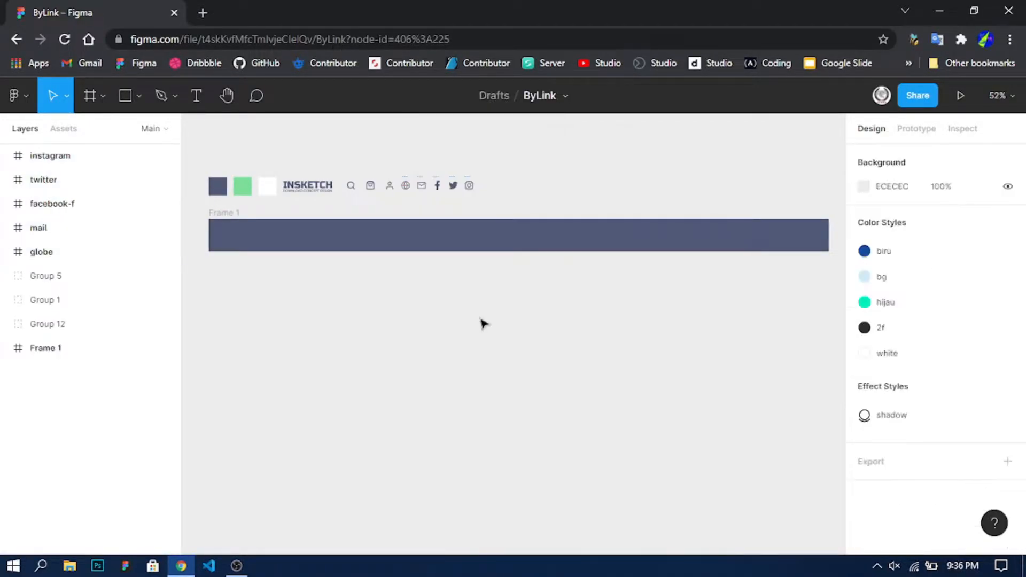
- Place a copy of the INSKETCH logo inside the frame and recolour it white from the white swatch
click(317, 187)
drag(318, 187, 258, 237)
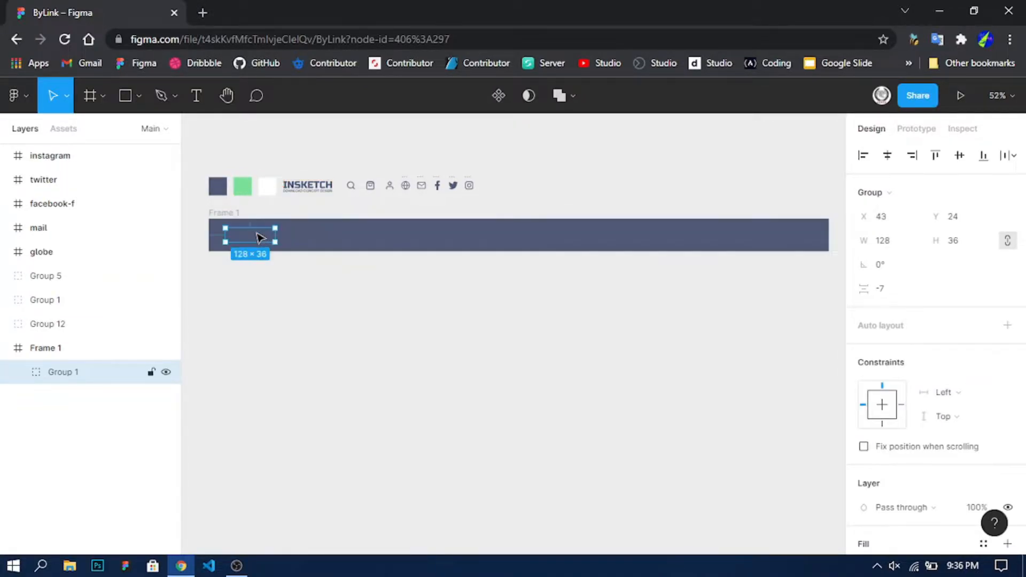
key(i)
click(262, 192)
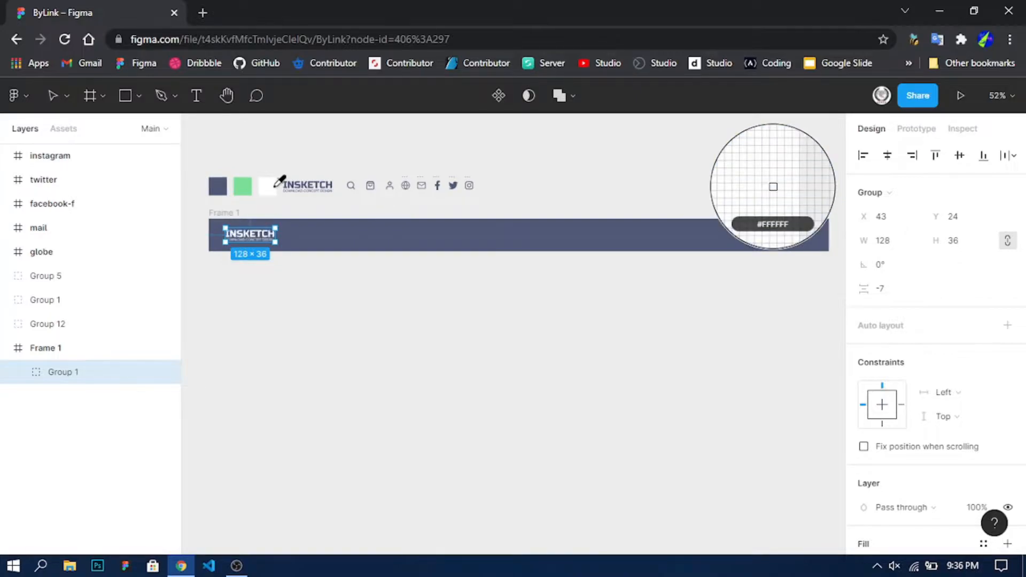
click(332, 293)
- Show the layout grids and align the white logo with the first column's left edge at X 123, vertically centred
click(274, 244)
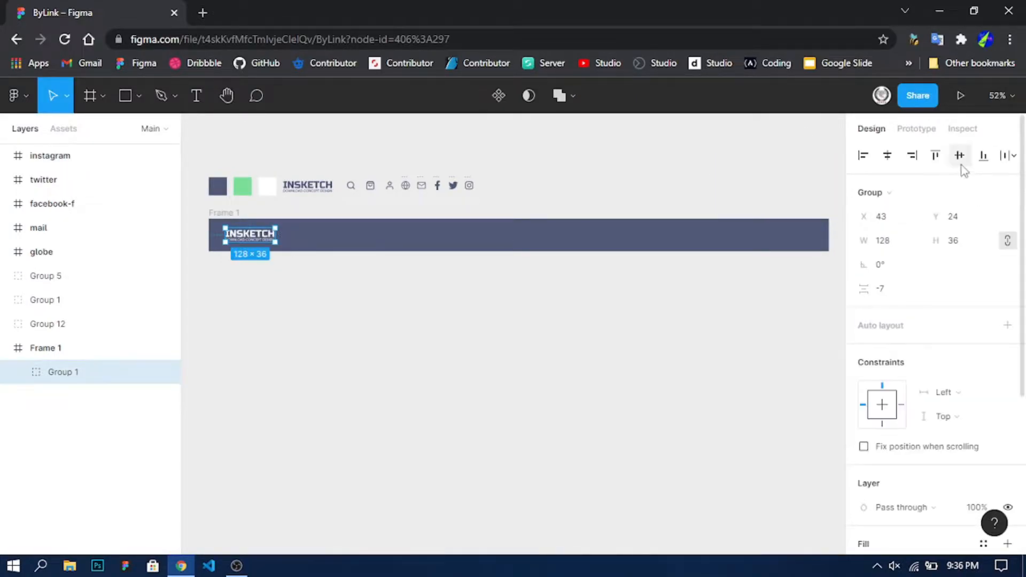
key(ctrl+shift+4)
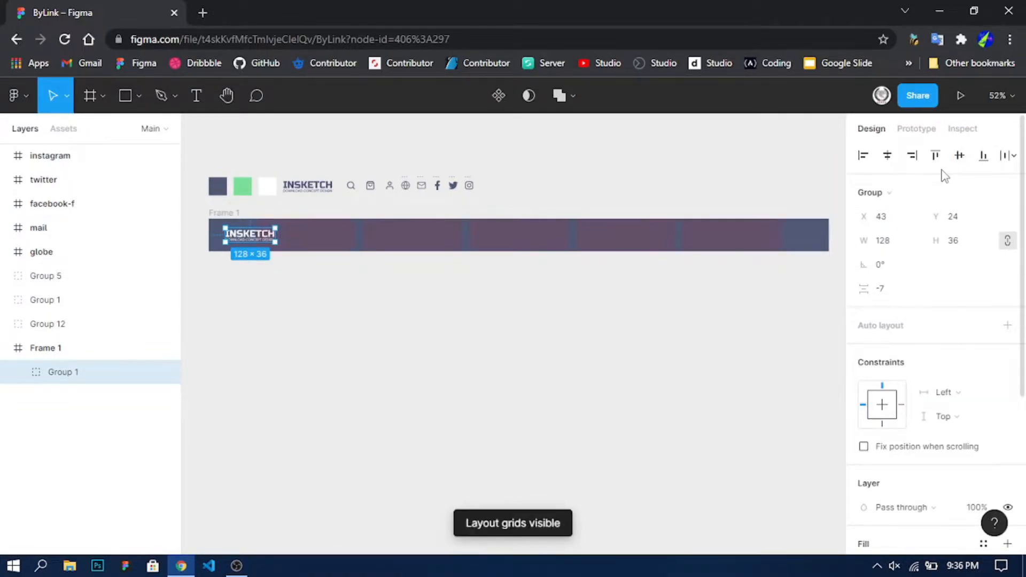
scroll(222, 257, up, 5)
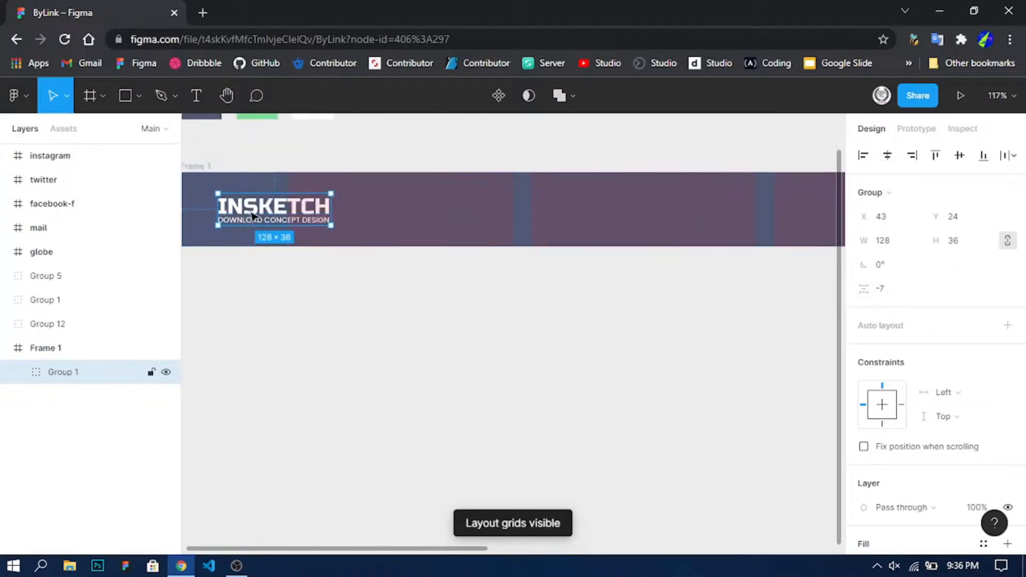
drag(266, 217, 324, 215)
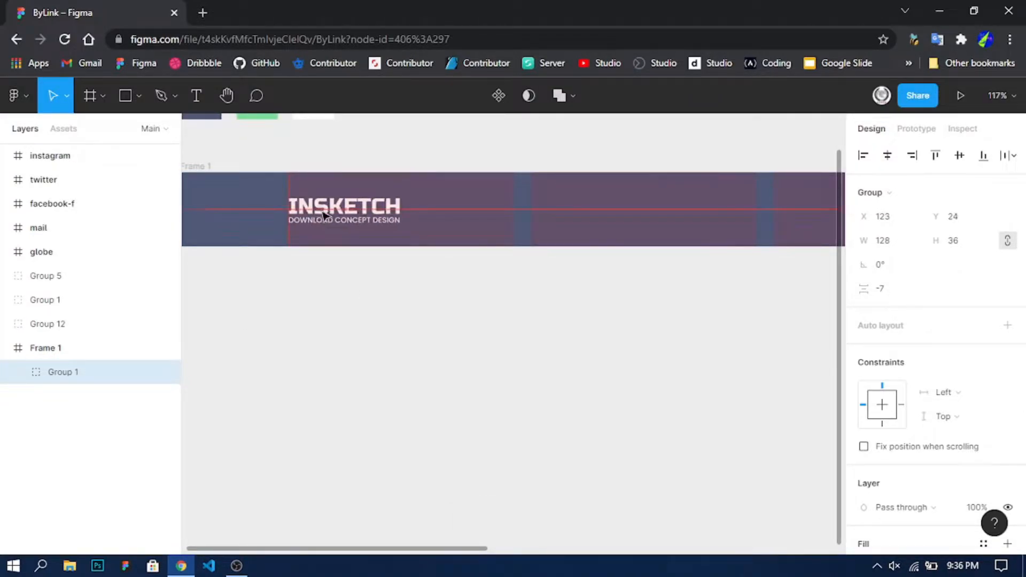
click(373, 360)
- Add the text HOME in Poppins Medium, size 18, on the empty canvas below the frame
scroll(367, 348, down, 5)
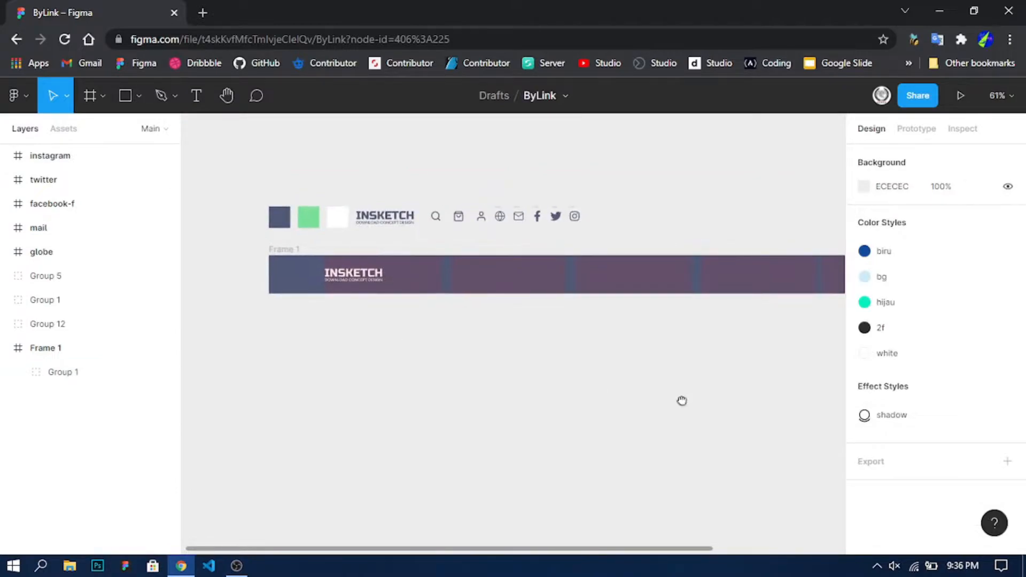
scroll(603, 403, down, 2)
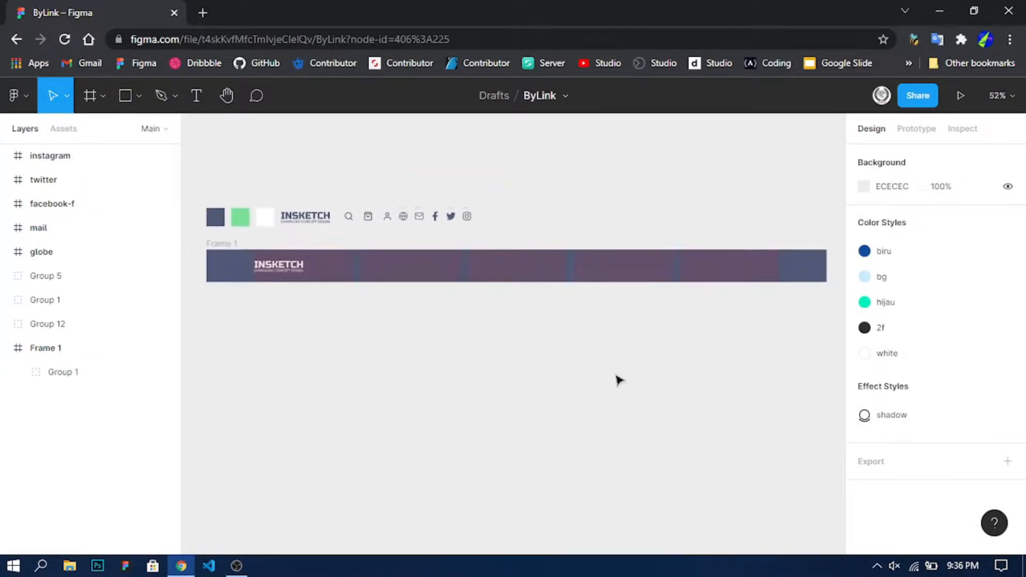
click(193, 97)
click(387, 370)
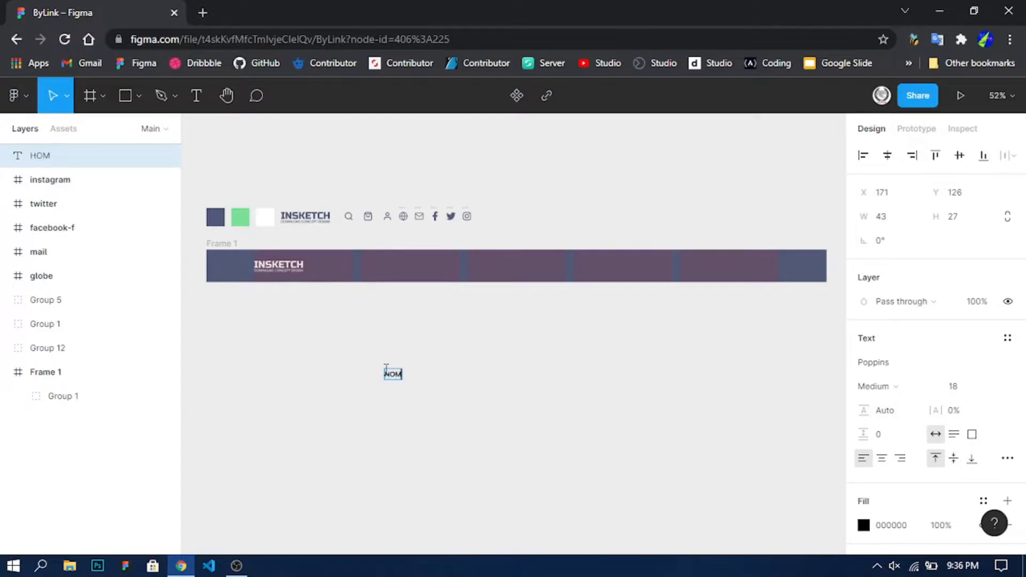
key(Escape)
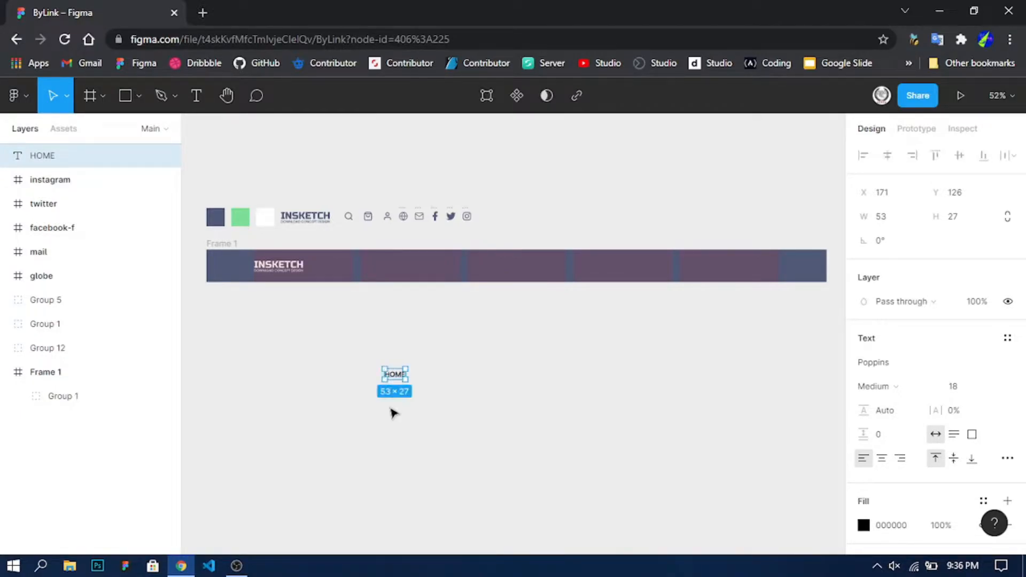
click(430, 374)
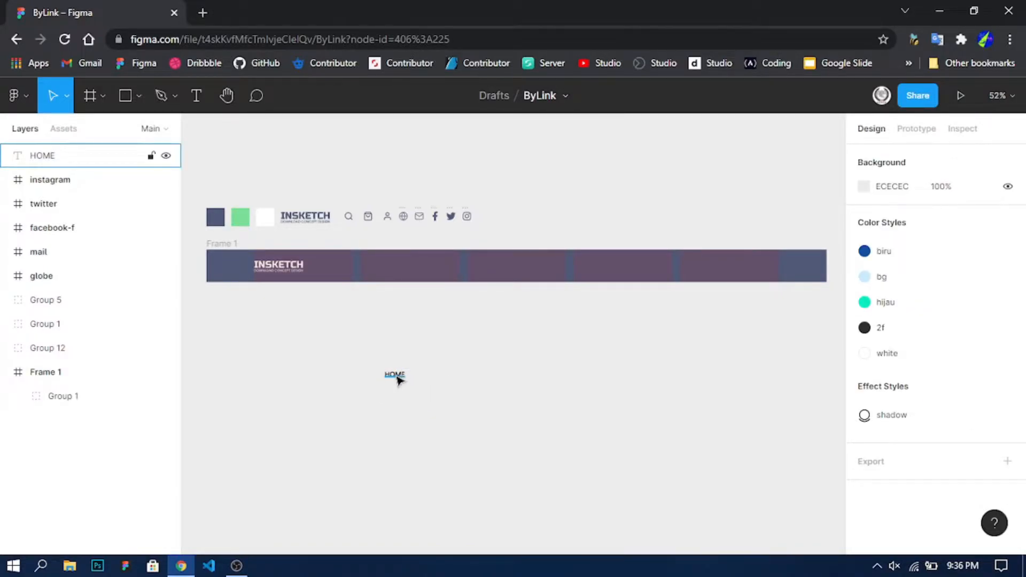
click(398, 379)
scroll(927, 395, down, 2)
click(973, 314)
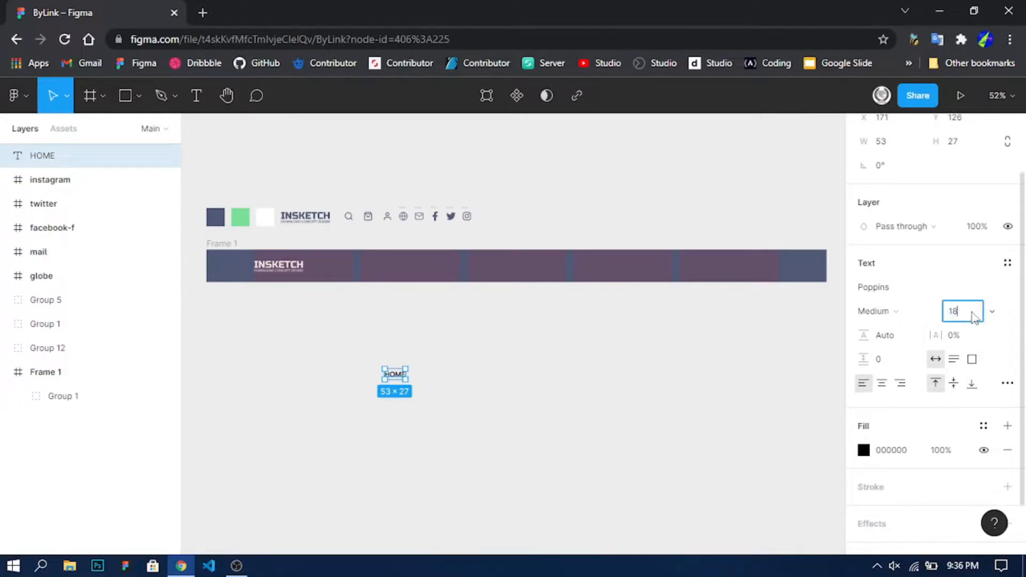
click(678, 352)
- Duplicate the HOME text along the same row and change the copies to SERVICES and ABOUT
drag(395, 374, 433, 378)
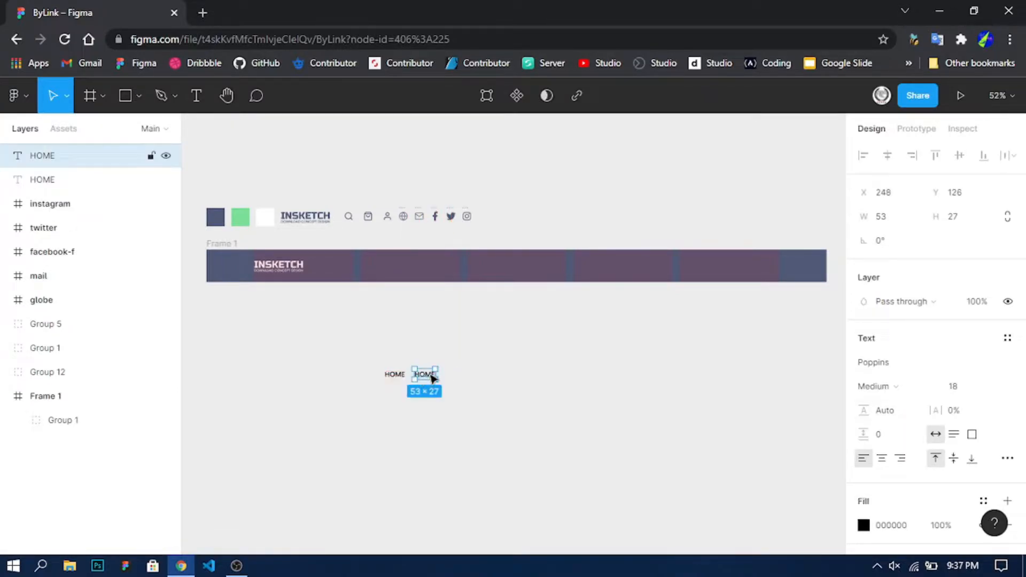
double_click(431, 375)
text(SERVICES)
key(Escape)
click(433, 384)
drag(431, 375, 518, 378)
double_click(470, 375)
text(ABO)
key(Escape)
- Add the BLOG and CONTACT menu texts at the end of the row from further copies
double_click(517, 374)
text(B)
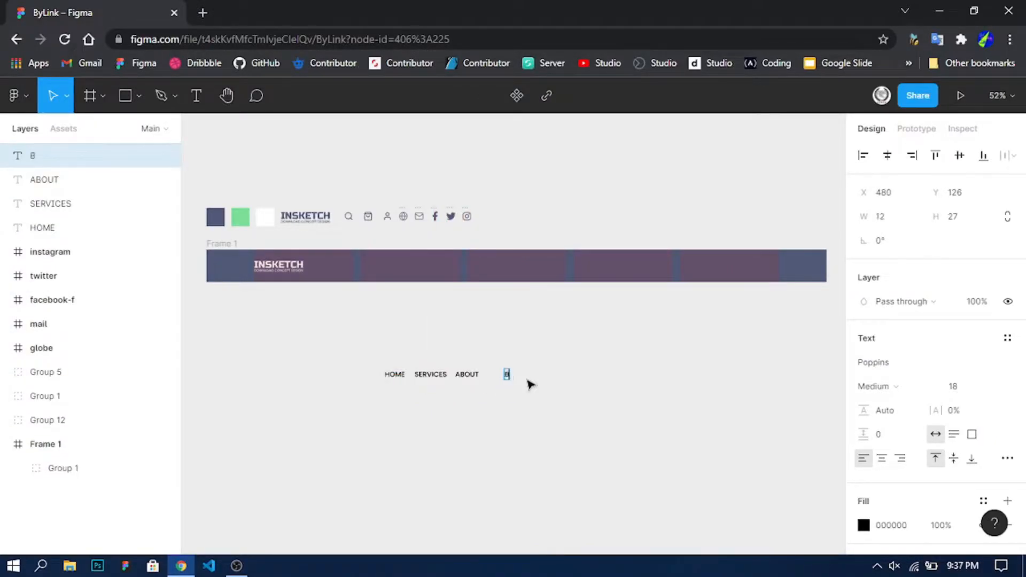
text(LOG)
key(Escape)
mouse_move(533, 374)
mouse_down()
mouse_move(556, 374)
mouse_move(551, 380)
mouse_up()
text(CONTACT)
key(Escape)
- Distribute the five menu texts horizontally with a spacing of 15
drag(330, 338, 632, 418)
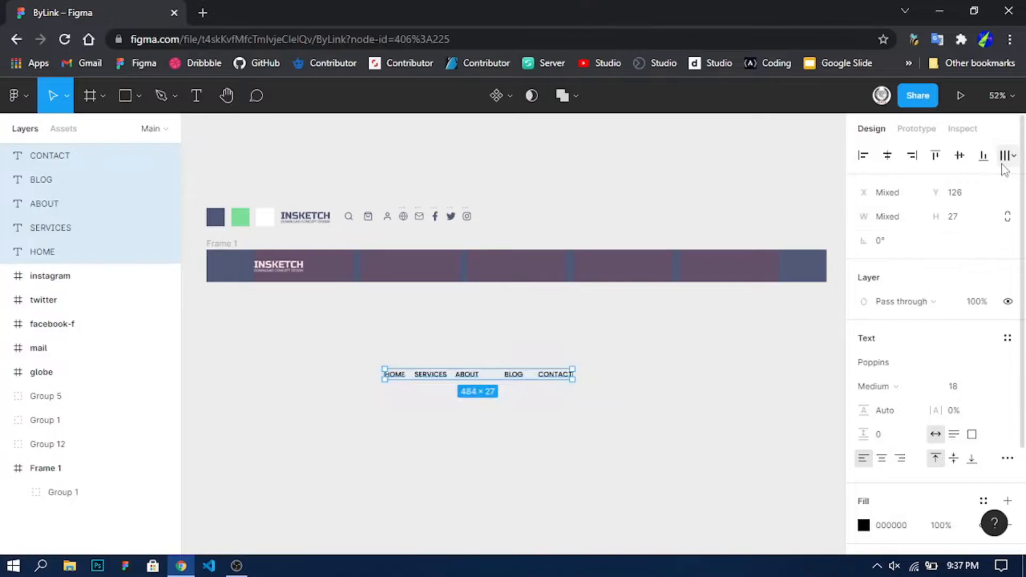
click(1006, 155)
click(850, 227)
drag(870, 265, 837, 265)
- Set the fill of the five menu texts to FFFFFF
scroll(908, 428, down, 3)
click(912, 437)
text(FFFFFF)
key(Return)
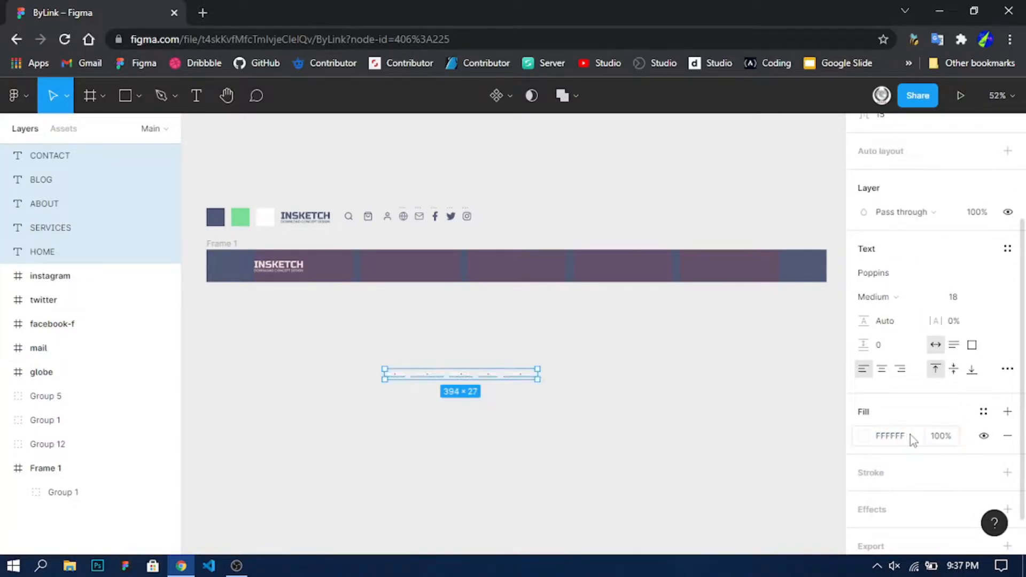
click(698, 476)
drag(558, 427, 638, 439)
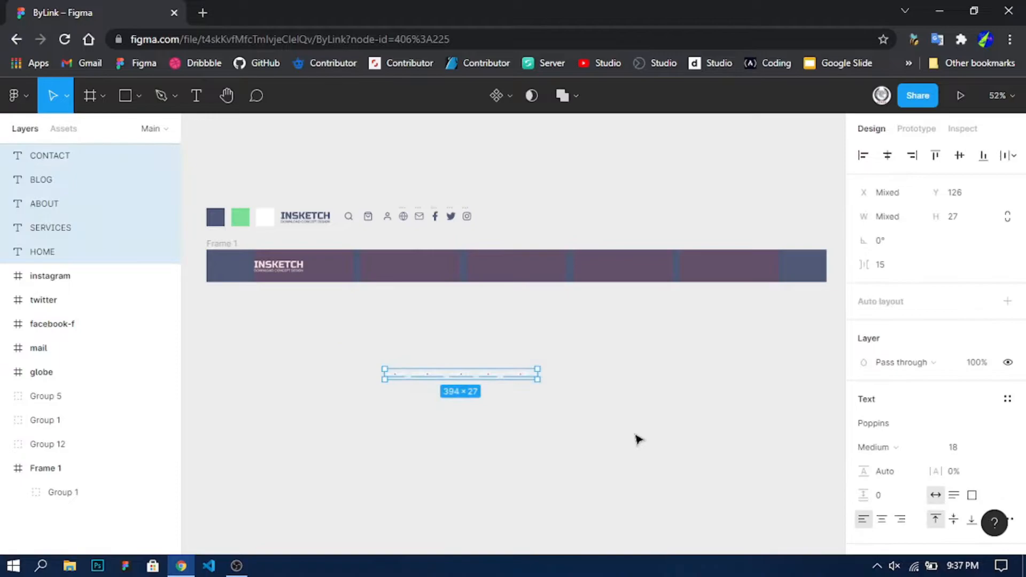
- Group the five menu texts, place the group in the frame against the last grid column's right edge, and centre it vertically
key(ctrl+g)
drag(527, 378, 772, 268)
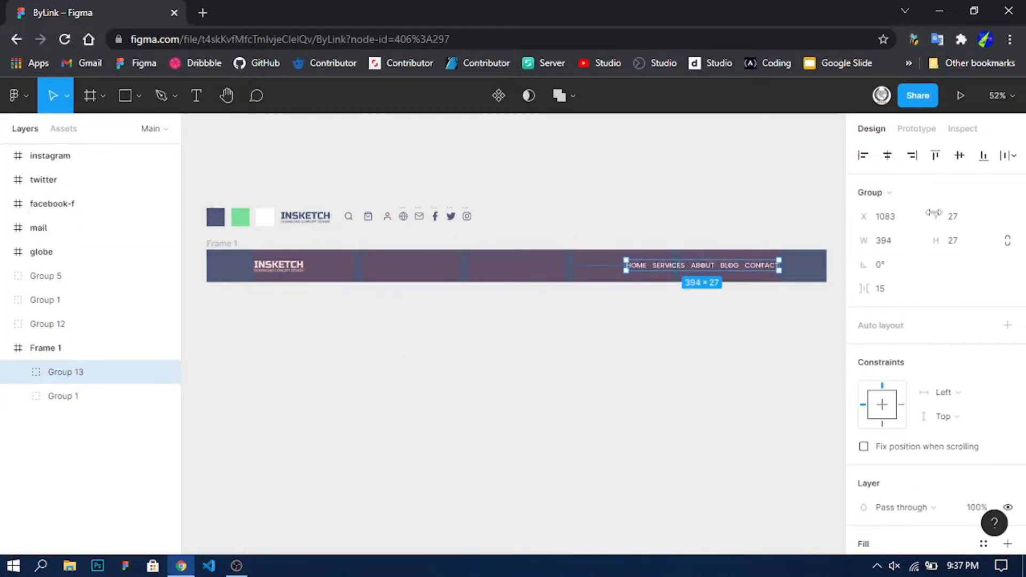
click(959, 155)
scroll(758, 270, up, 5)
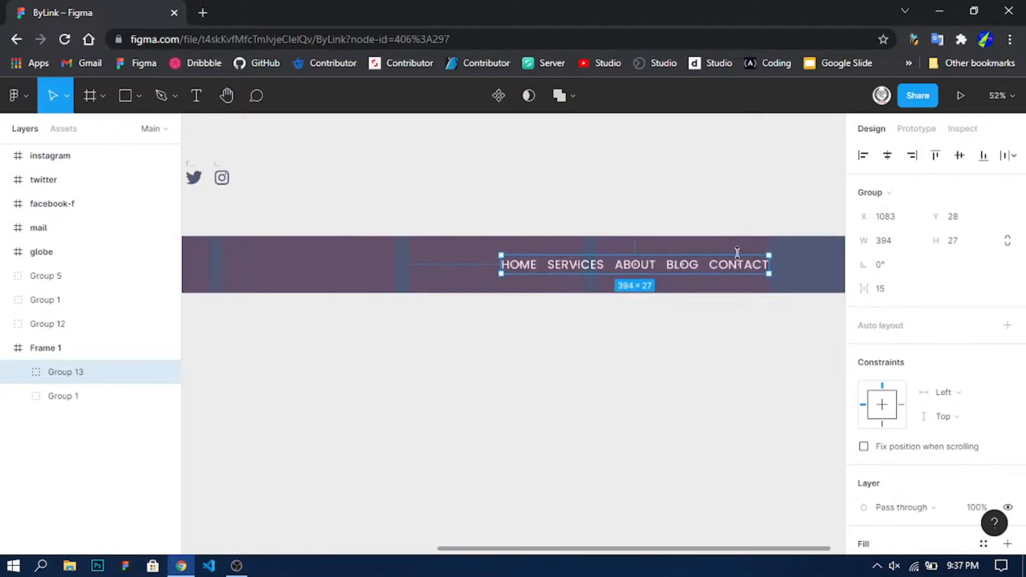
drag(774, 283, 781, 279)
click(959, 158)
scroll(540, 409, down, 5)
click(475, 463)
- Hide the layout grids on the canvas
drag(448, 465, 598, 366)
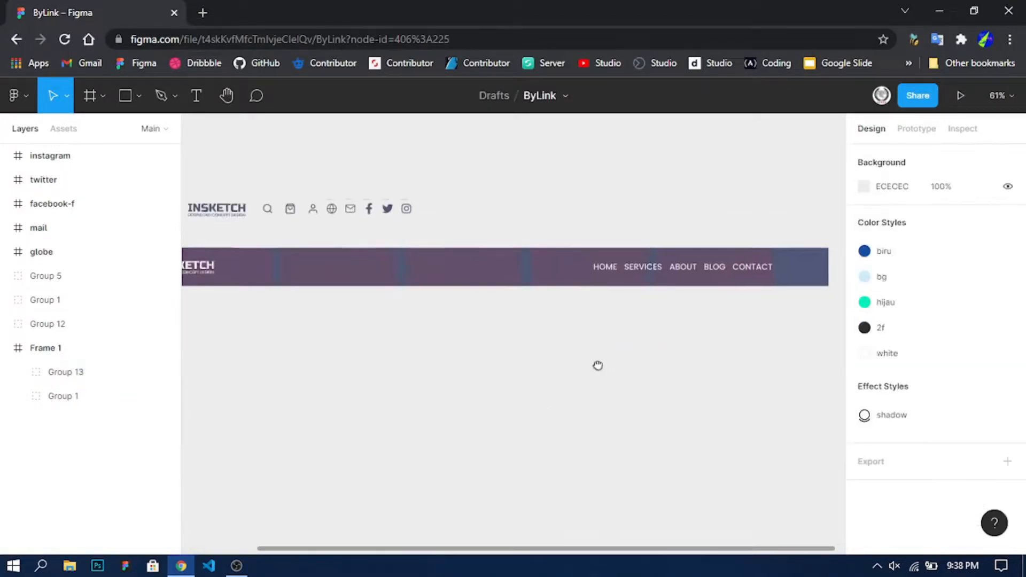
scroll(596, 367, down, 1)
scroll(550, 389, down, 1)
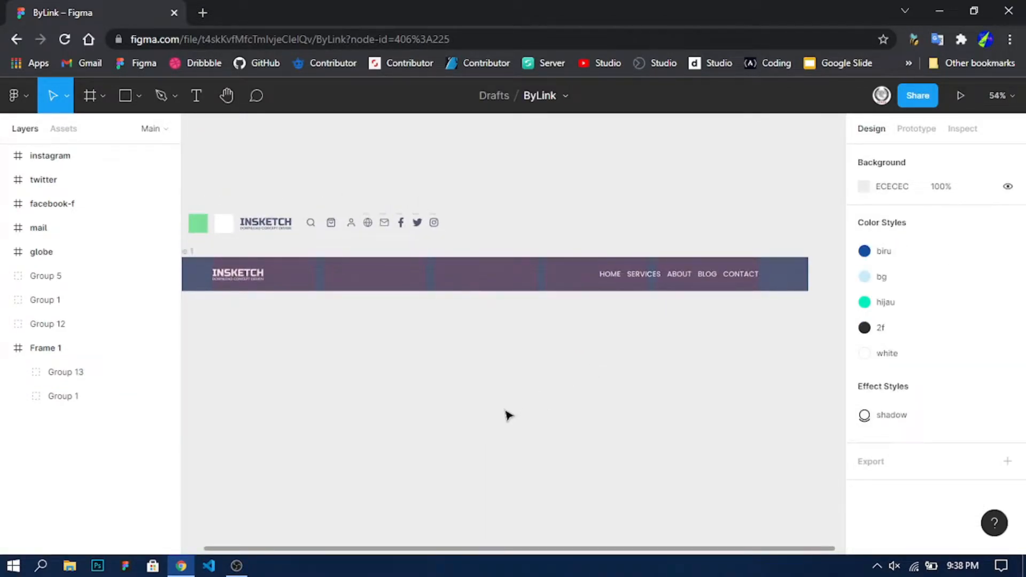
scroll(555, 409, left, 2)
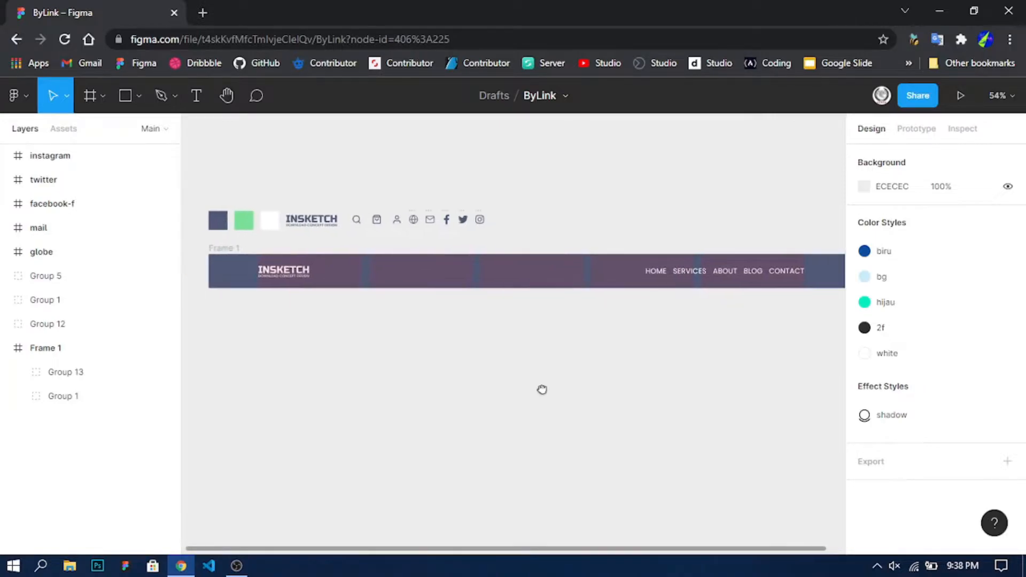
key(ctrl+g)
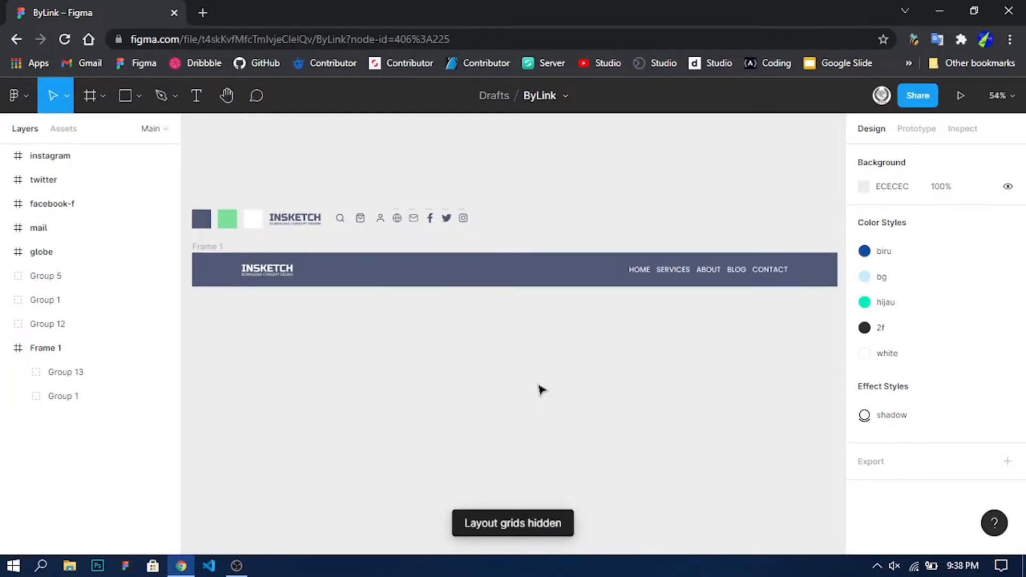
scroll(541, 389, down, 1)
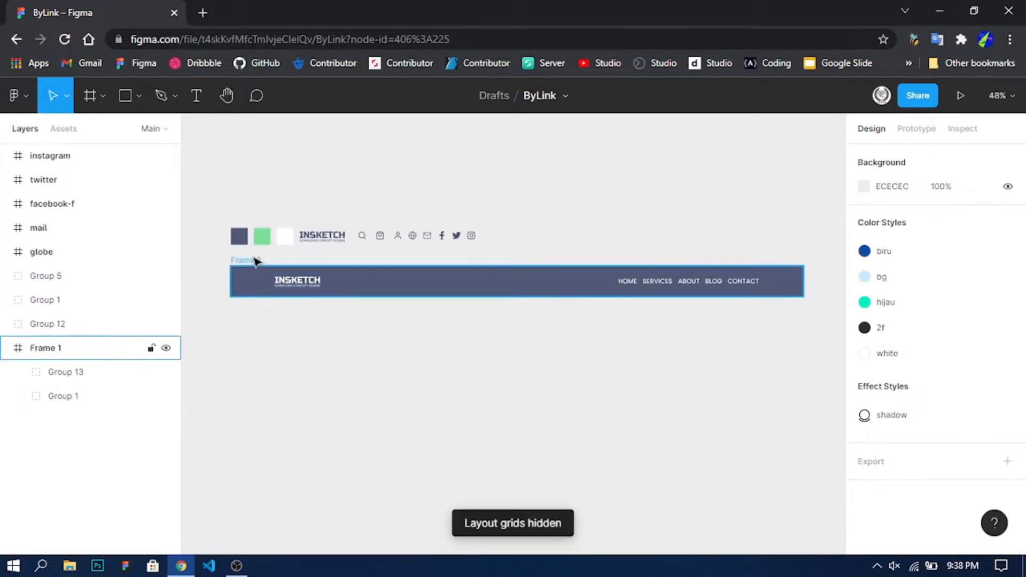
- Add a drop shadow to the navigation bar frame with a Y offset of 6 and a blur of 12
click(355, 283)
scroll(918, 444, down, 2)
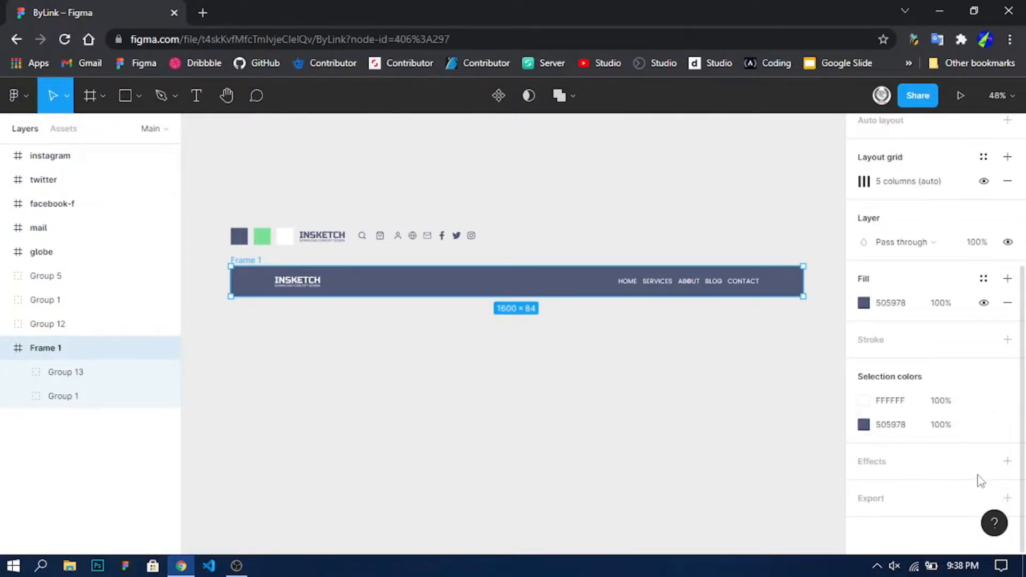
click(1007, 461)
scroll(861, 481, down, 1)
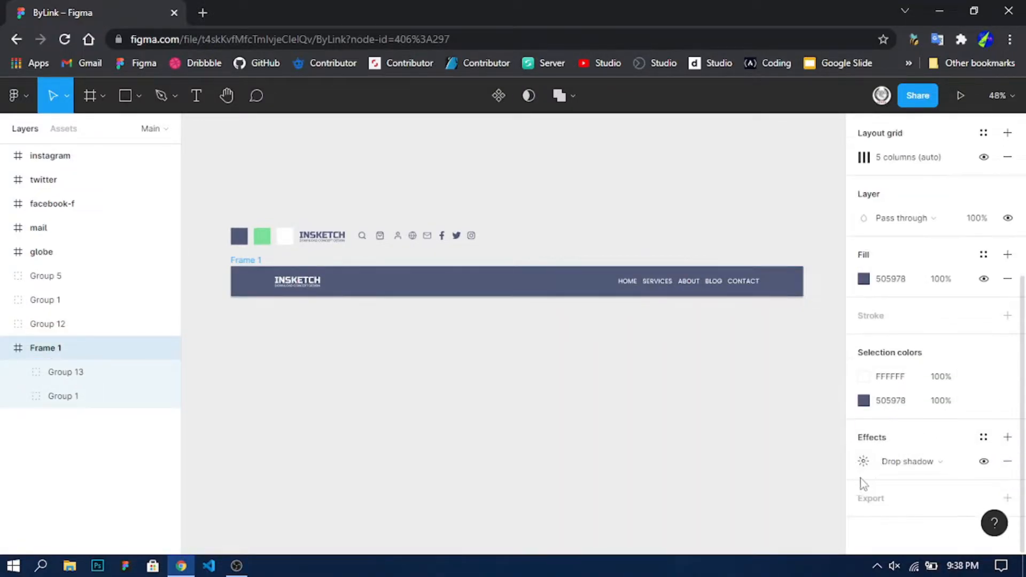
click(864, 462)
click(711, 503)
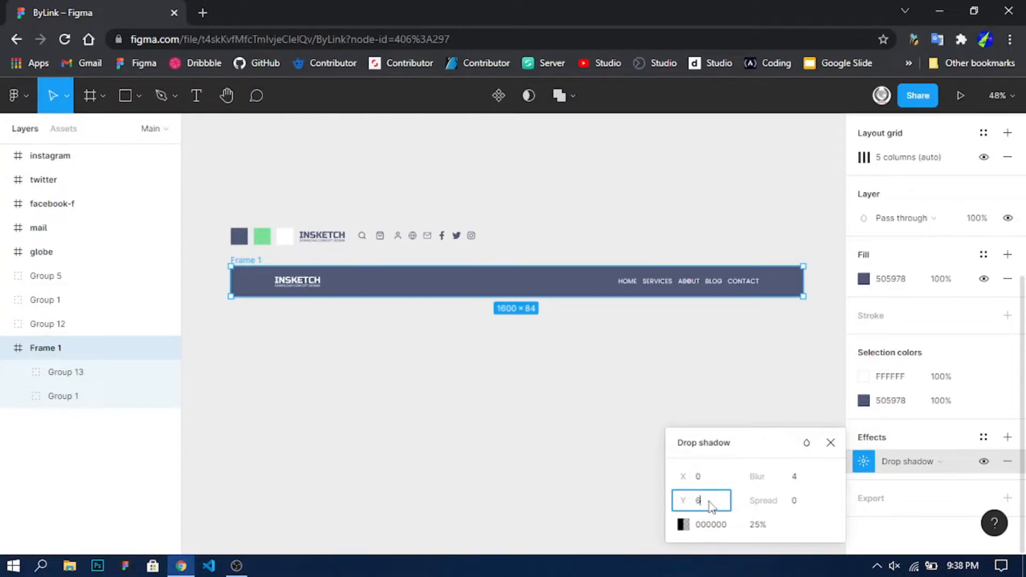
drag(760, 479, 892, 479)
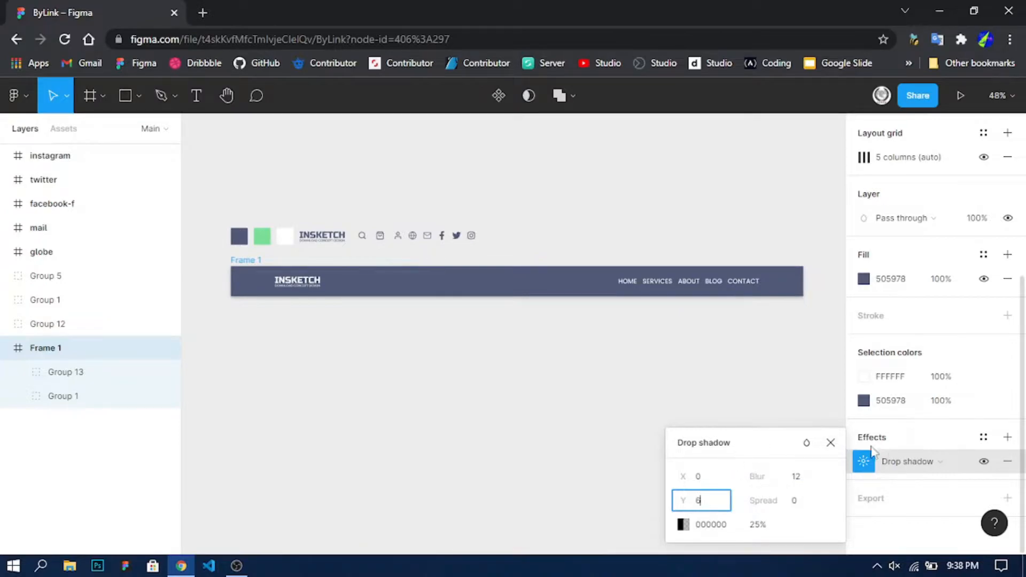
click(830, 442)
click(608, 378)
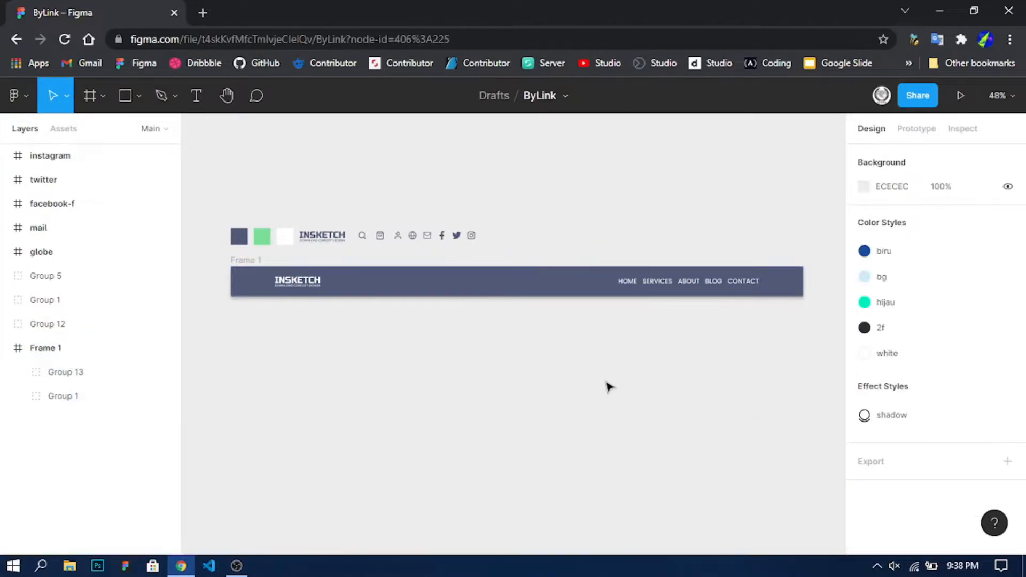
- Duplicate the navigation bar frame directly below the original
click(248, 262)
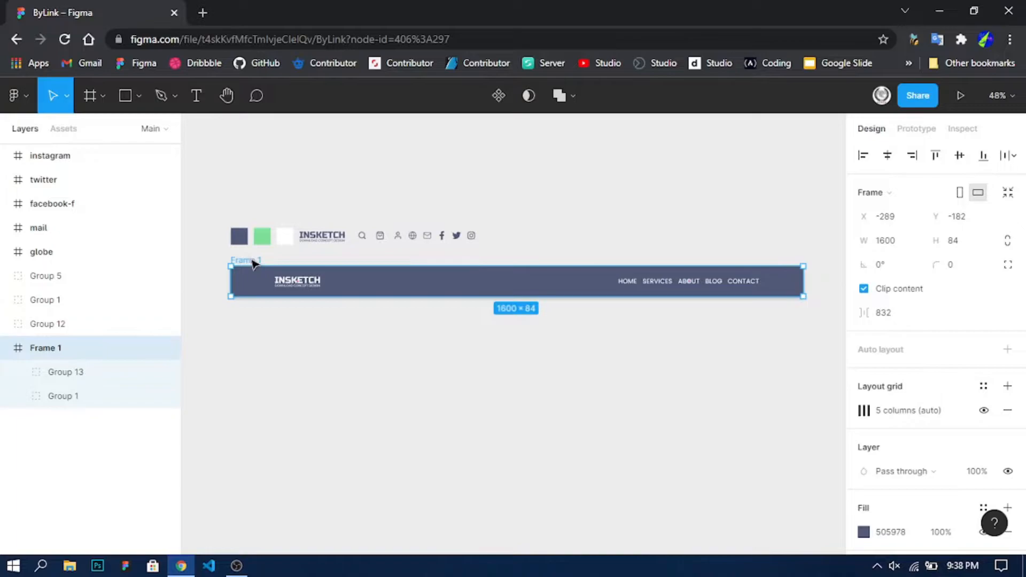
drag(254, 264, 261, 316)
click(323, 412)
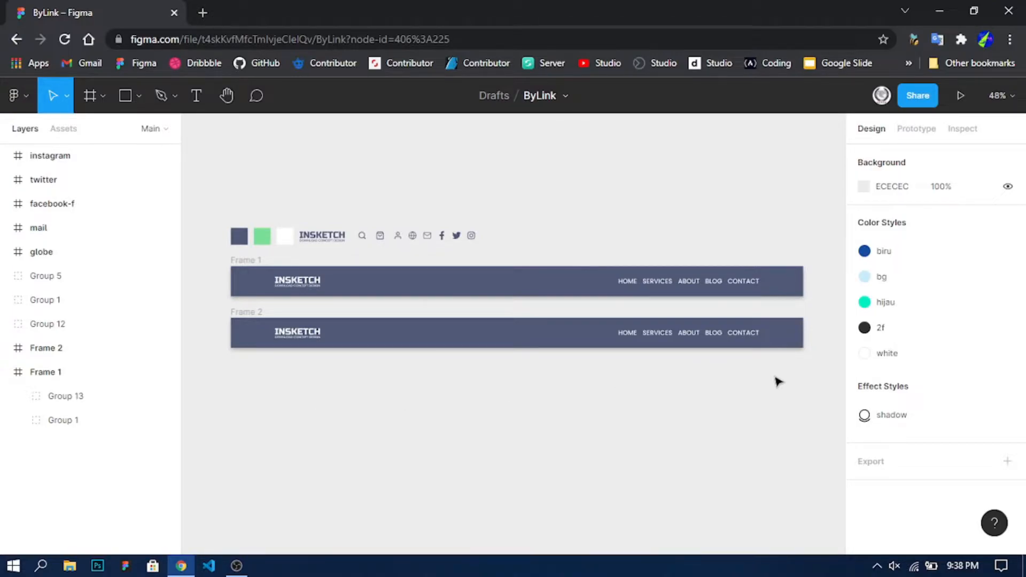
- Draw a rectangle in the empty area above the bars and set its size to 129 by 42
scroll(757, 379, right, 3)
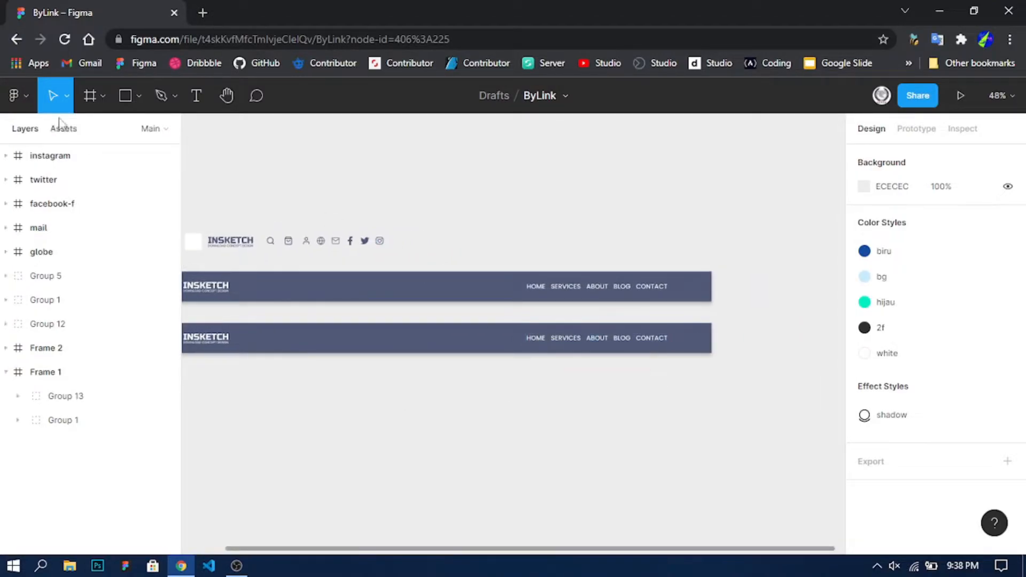
click(125, 96)
drag(586, 174, 642, 201)
click(896, 224)
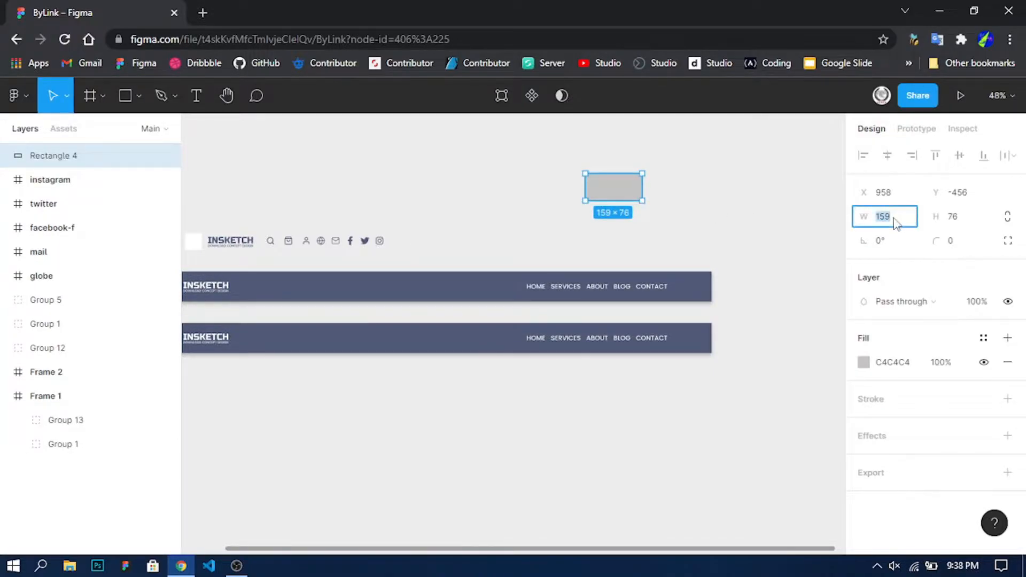
text(129)
click(958, 220)
text(42)
key(Return)
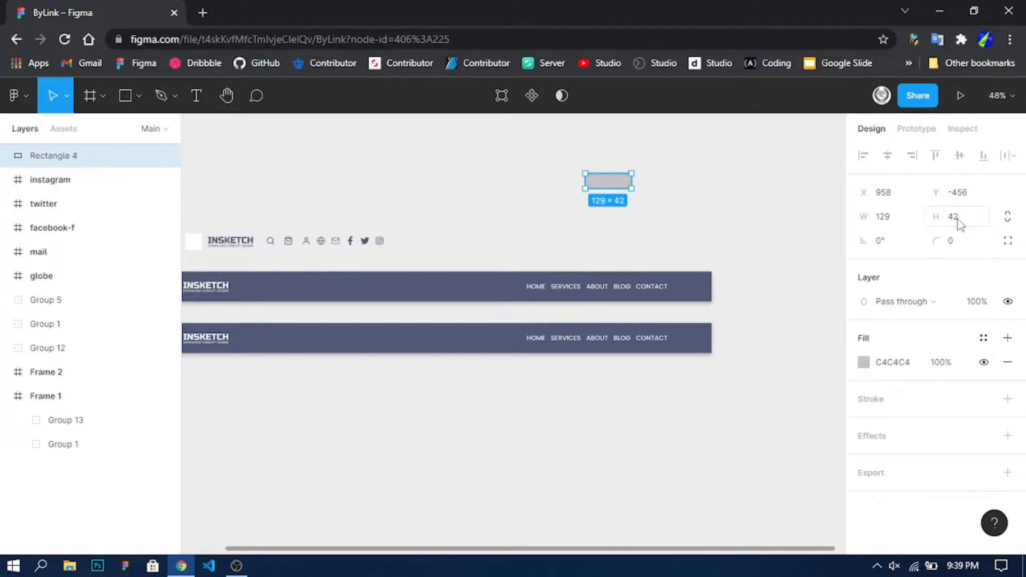
click(733, 215)
- Ungroup the menu texts in the second bar and move its CONTACT text out onto the grey rectangle
click(626, 184)
click(645, 342)
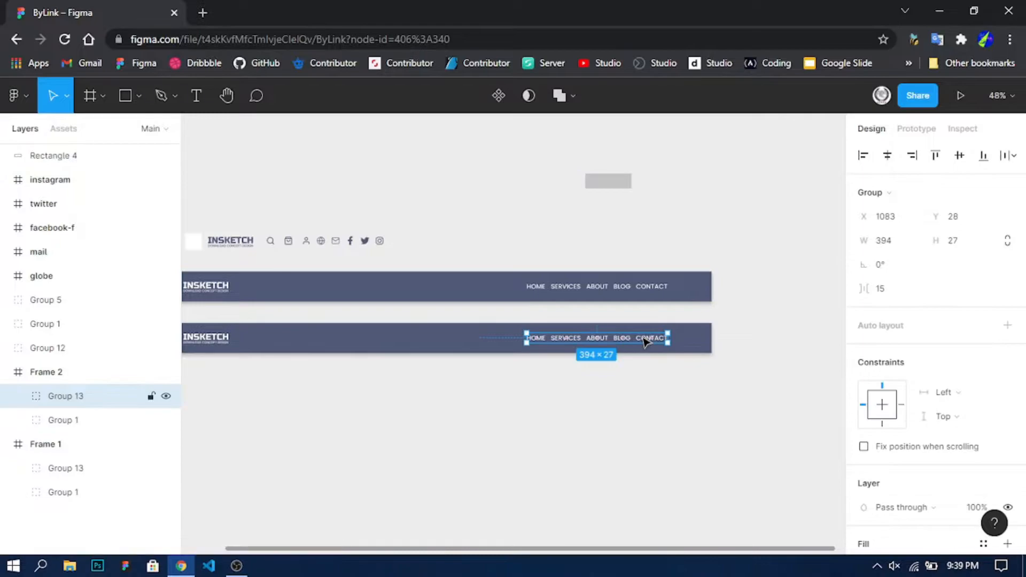
right_click(644, 342)
click(669, 322)
click(790, 396)
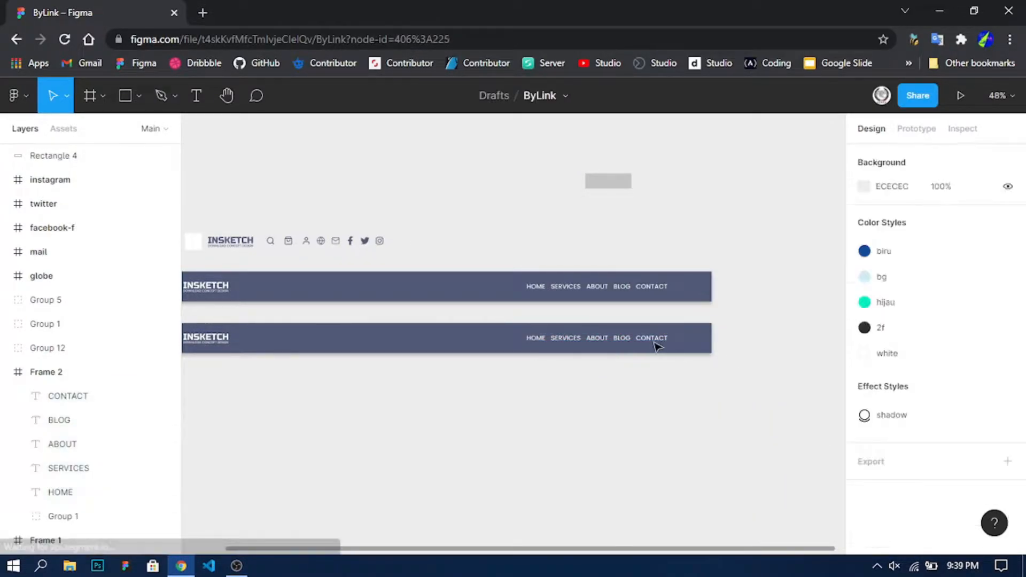
drag(661, 337, 618, 185)
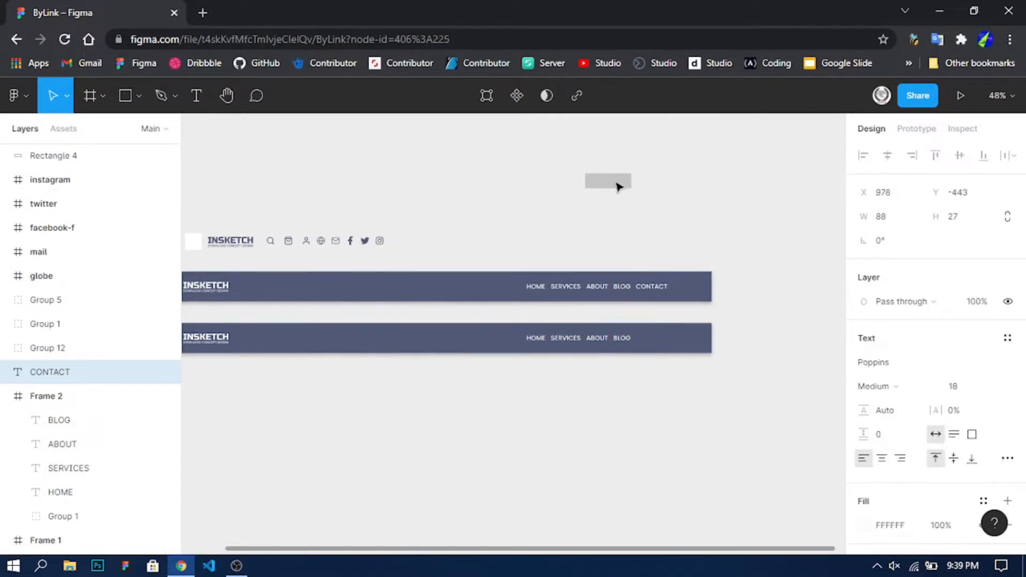
click(651, 204)
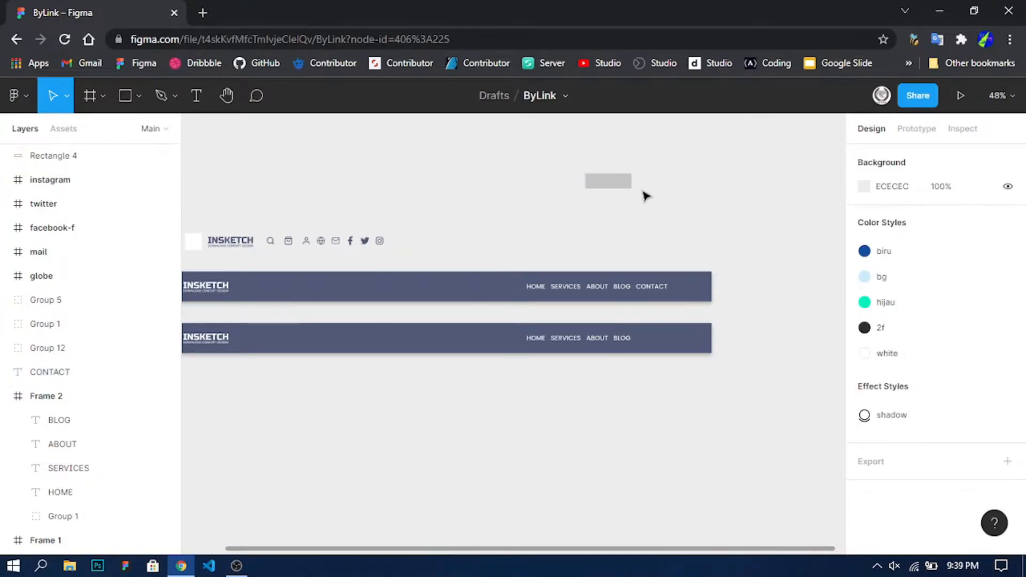
- Bring the CONTACT text above the rectangle in the layer order and centre both on each other horizontally and vertically
drag(624, 184, 640, 200)
click(620, 182)
drag(43, 373, 43, 140)
drag(545, 144, 675, 258)
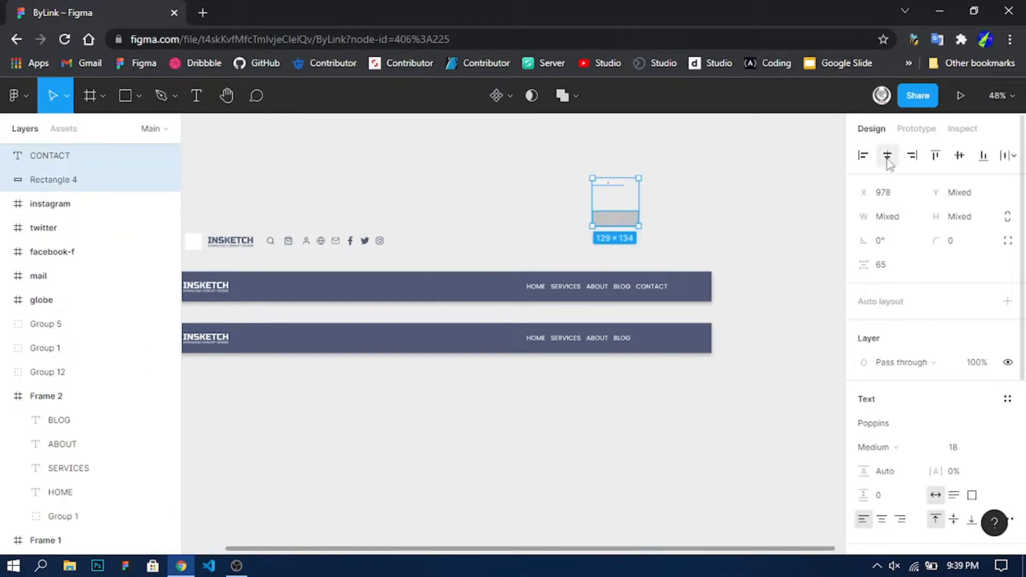
click(887, 158)
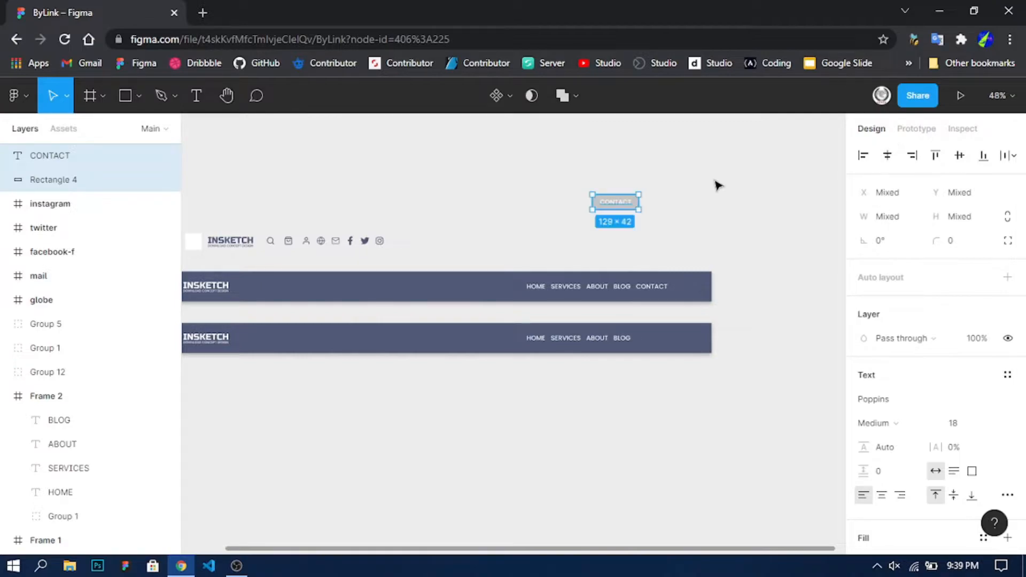
click(629, 190)
- Round the button rectangle behind CONTACT with a corner radius of 44
scroll(646, 210, up, 3)
click(644, 212)
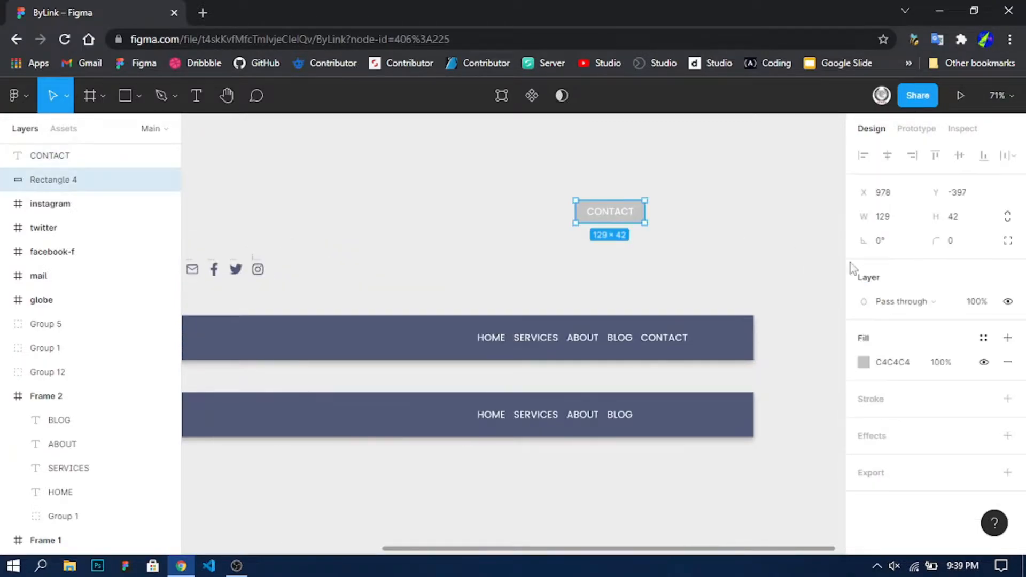
drag(937, 244, 571, 242)
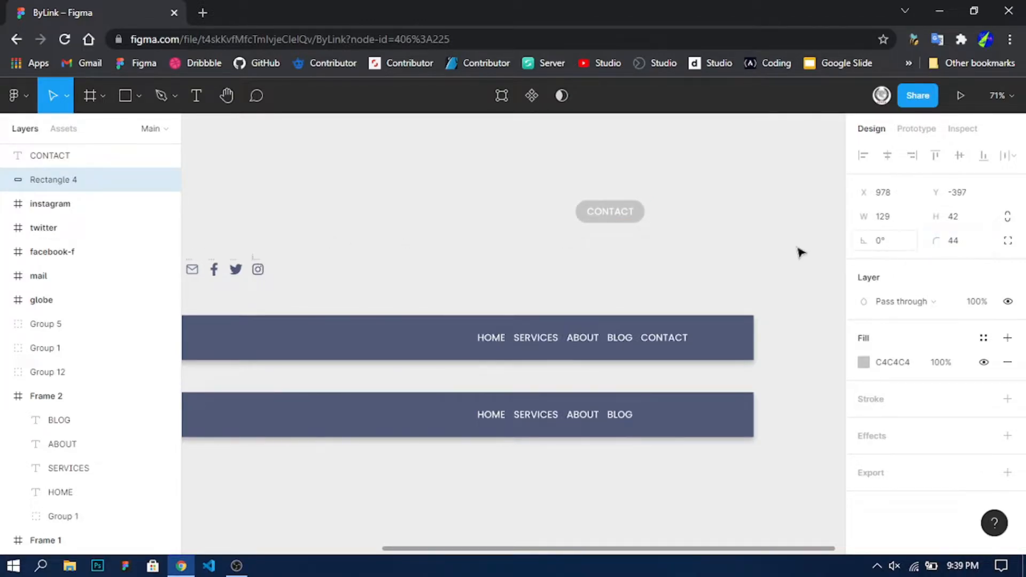
click(540, 263)
- Fill the button rectangle with the green 7BDF97 sampled from the palette swatch
scroll(534, 257, down, 2)
drag(472, 251, 548, 231)
scroll(548, 231, down, 3)
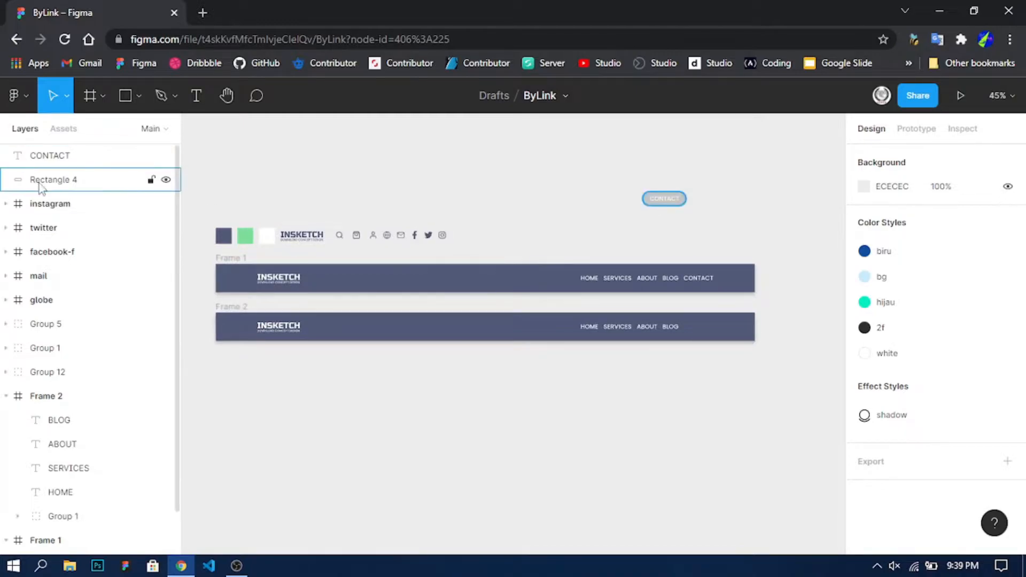
click(69, 183)
key(i)
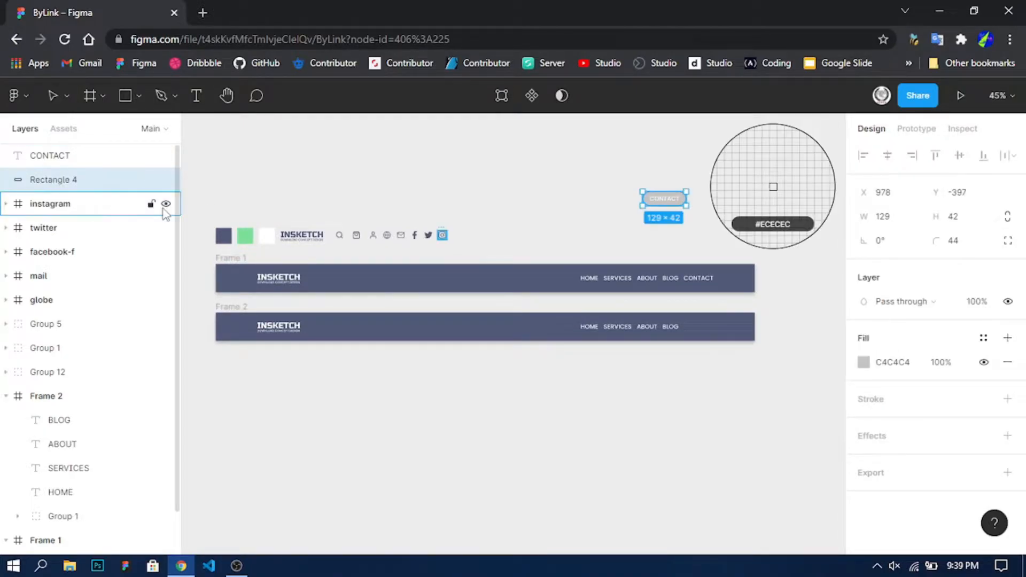
click(257, 231)
- Group the CONTACT text with its rectangle and move the button into the second bar, beside BLOG
drag(550, 148, 730, 220)
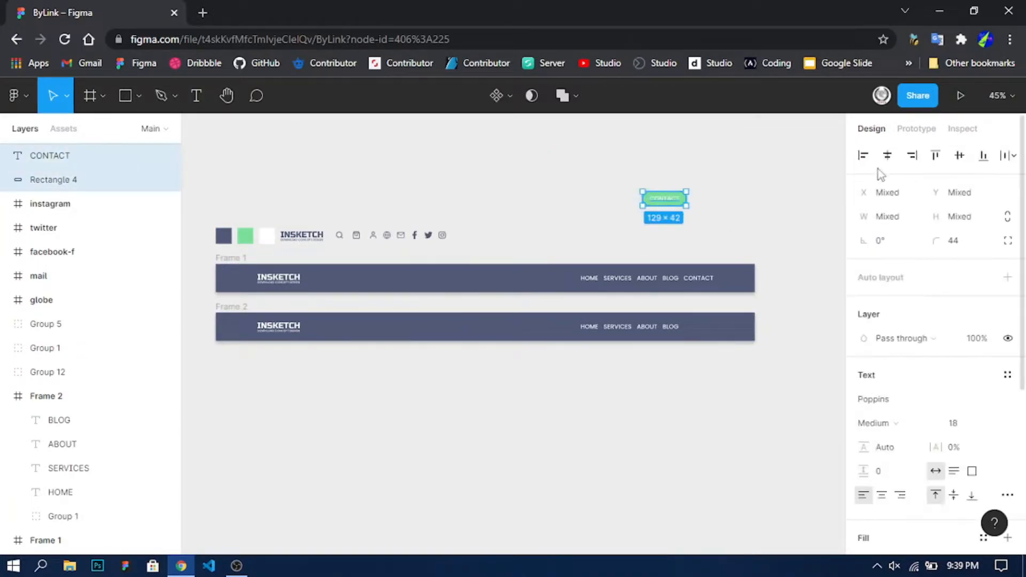
key(ctrl+g)
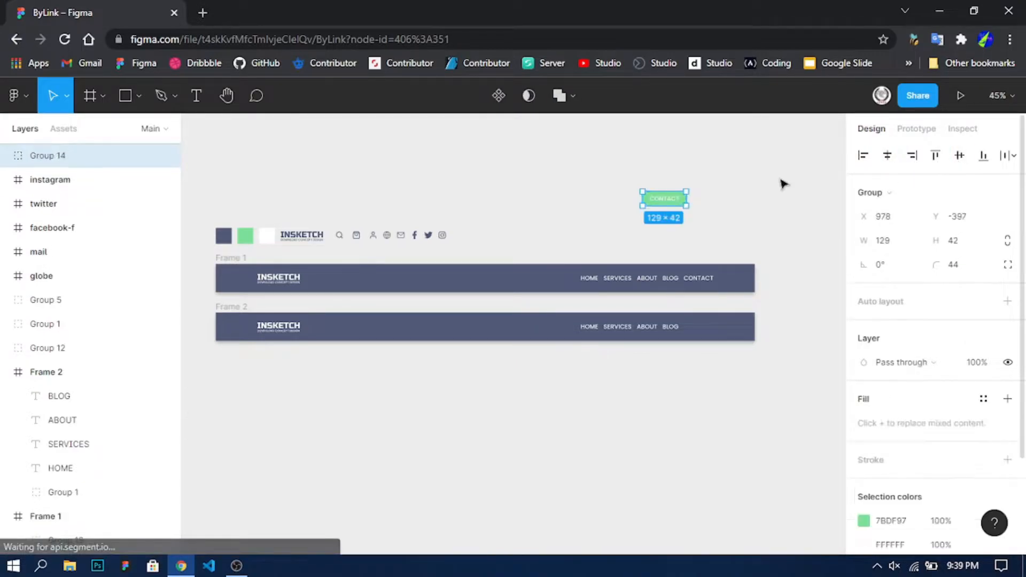
drag(684, 203, 721, 330)
scroll(722, 330, up, 5)
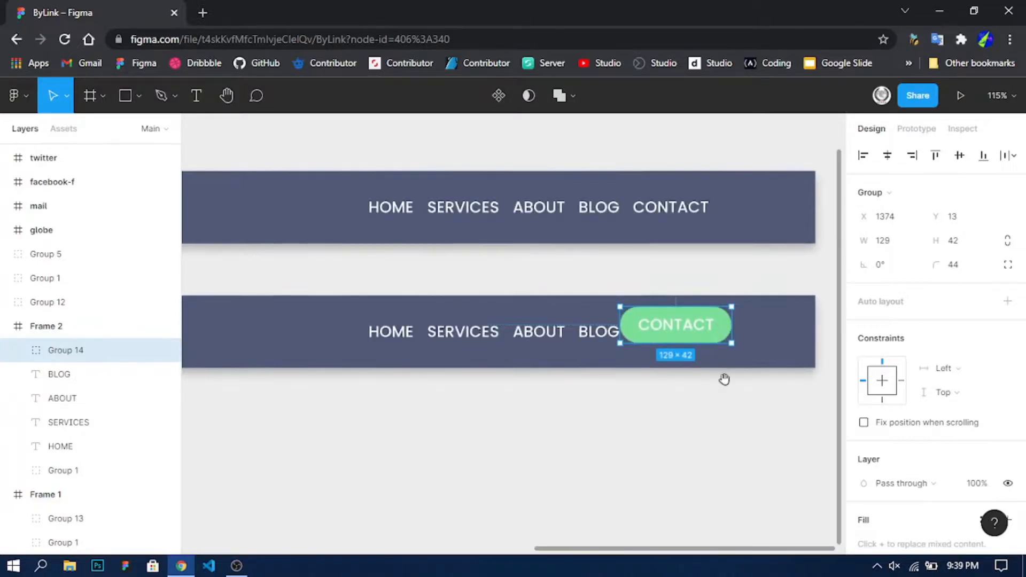
scroll(723, 379, right, 3)
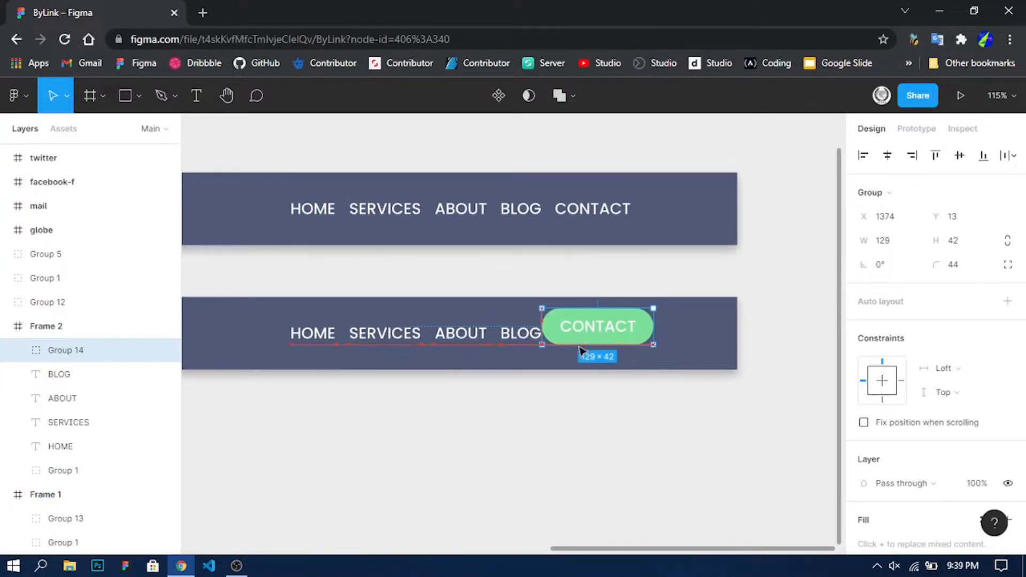
drag(580, 345, 574, 349)
- Show the layout grids, shift the HOME, SERVICES, ABOUT and BLOG texts left of the button, and group them
key(ctrl+g)
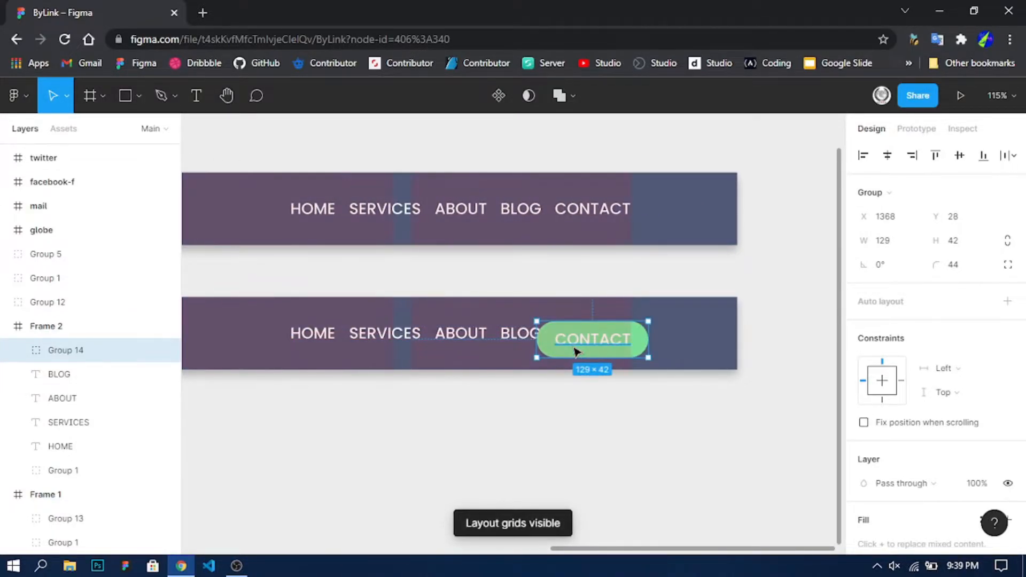
click(467, 400)
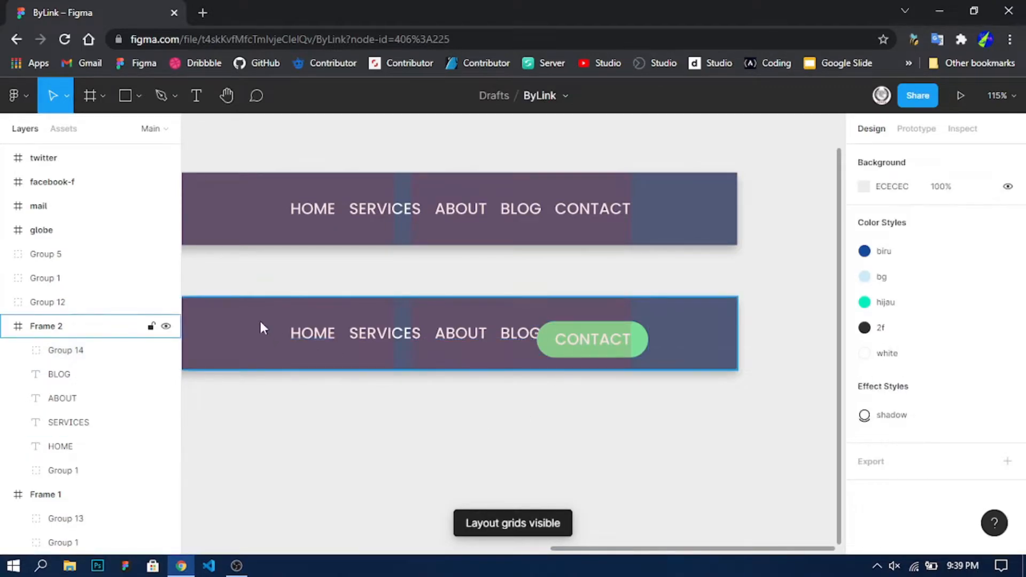
click(437, 362)
drag(261, 322, 519, 359)
drag(454, 335, 393, 345)
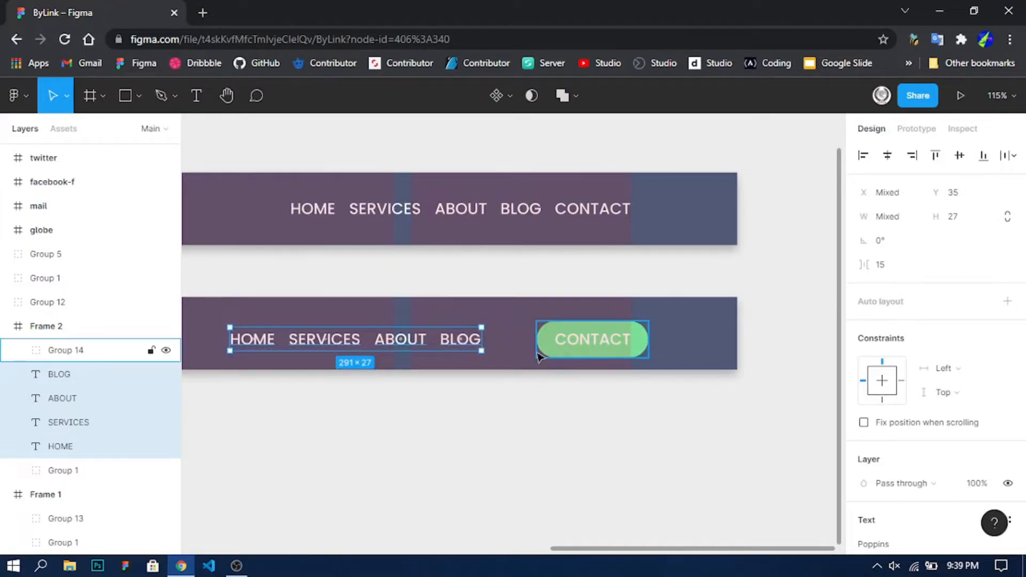
key(ctrl+g)
- Align the CONTACT button with the last grid column's right edge and centre it vertically in the second bar
drag(554, 350, 542, 342)
click(959, 155)
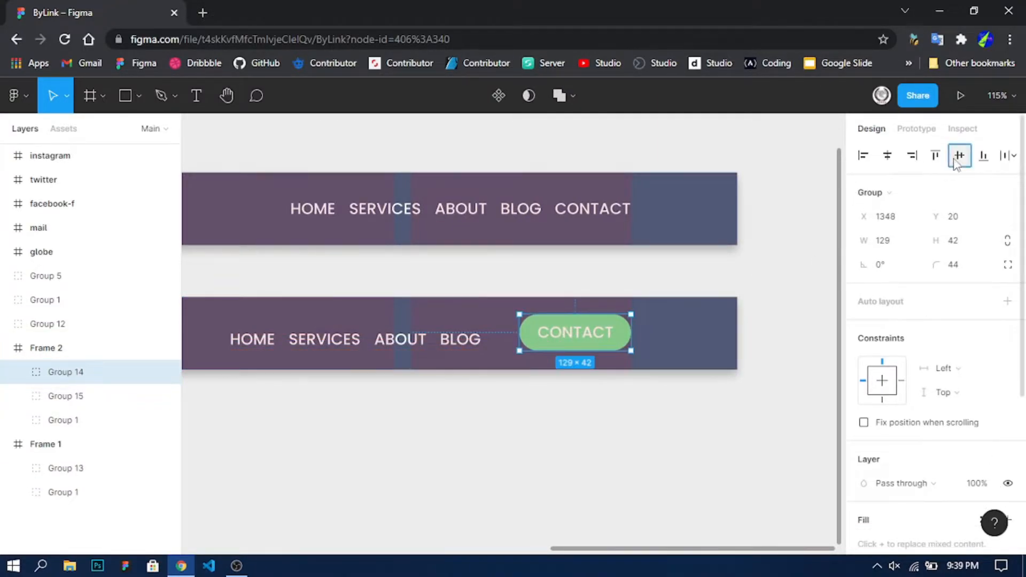
- Centre the second bar's menu texts and CONTACT button vertically, and set the gap between them to 18
shift+click(335, 344)
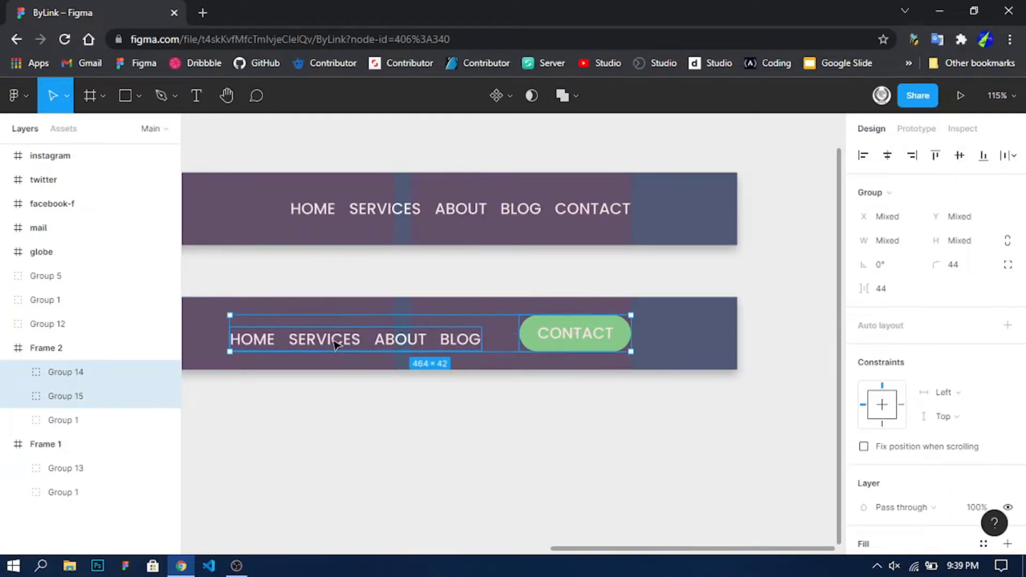
click(959, 155)
drag(860, 289, 821, 285)
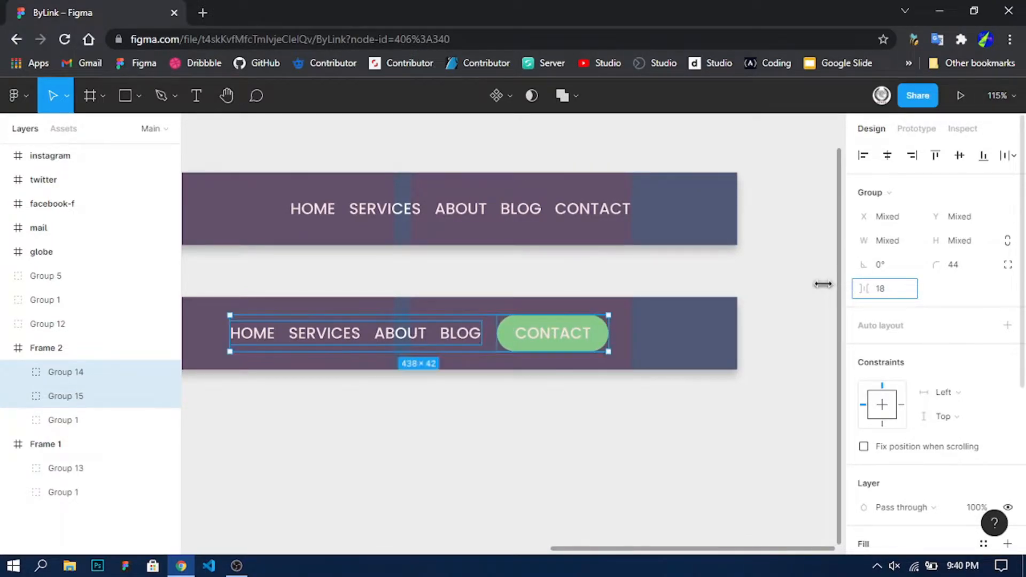
- Move the menu and CONTACT button to the last grid column's right edge, group them, and hide the layout grids
drag(598, 344, 621, 345)
key(ctrl+g)
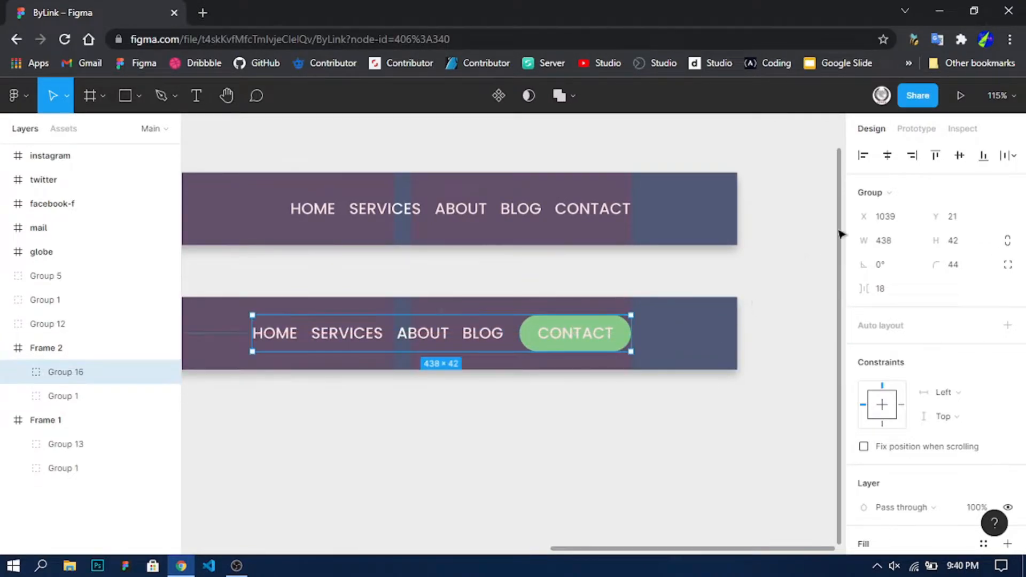
click(591, 444)
scroll(586, 444, down, 4)
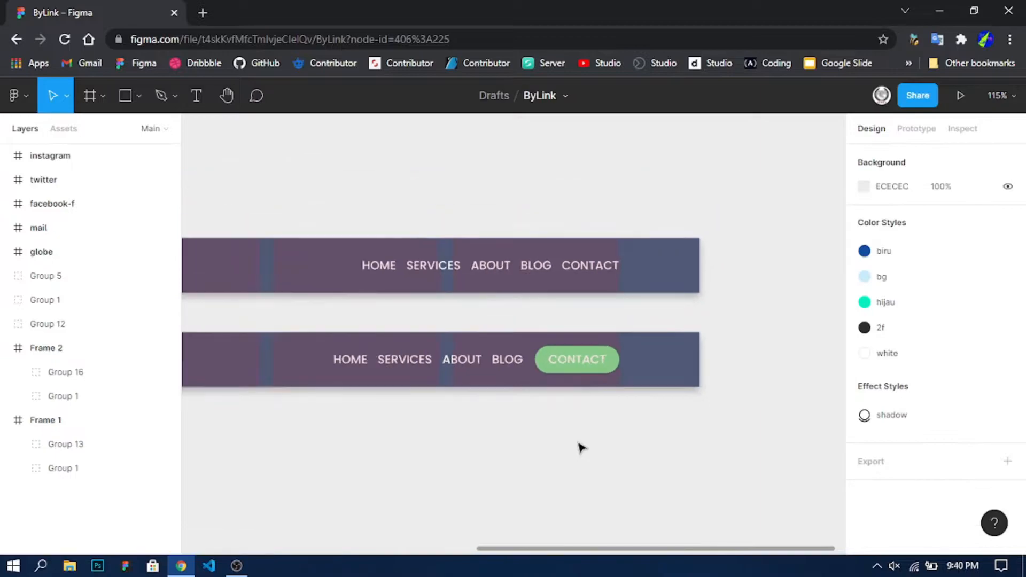
scroll(546, 443, down, 3)
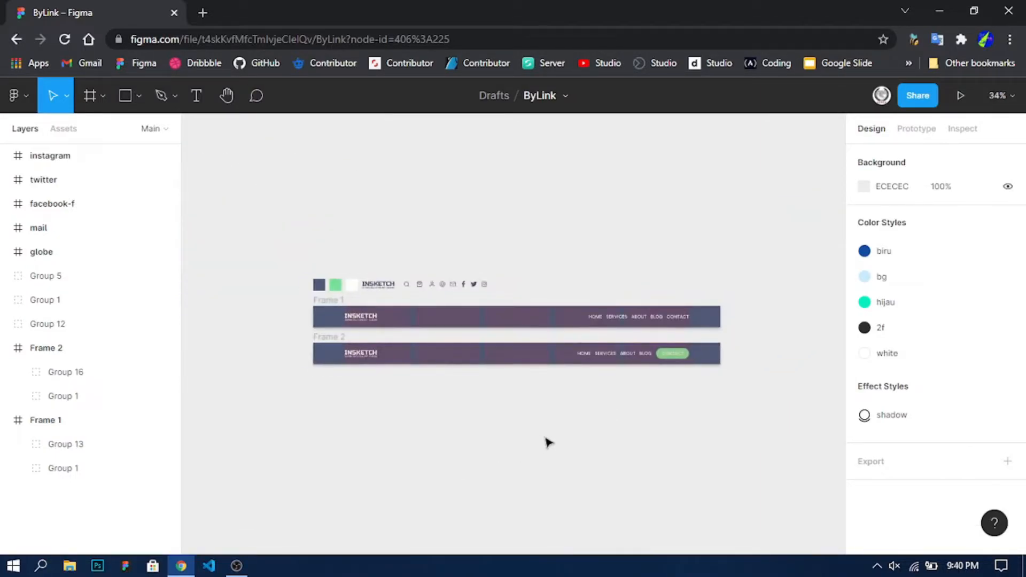
scroll(537, 421, up, 2)
key(ctrl+shift+4)
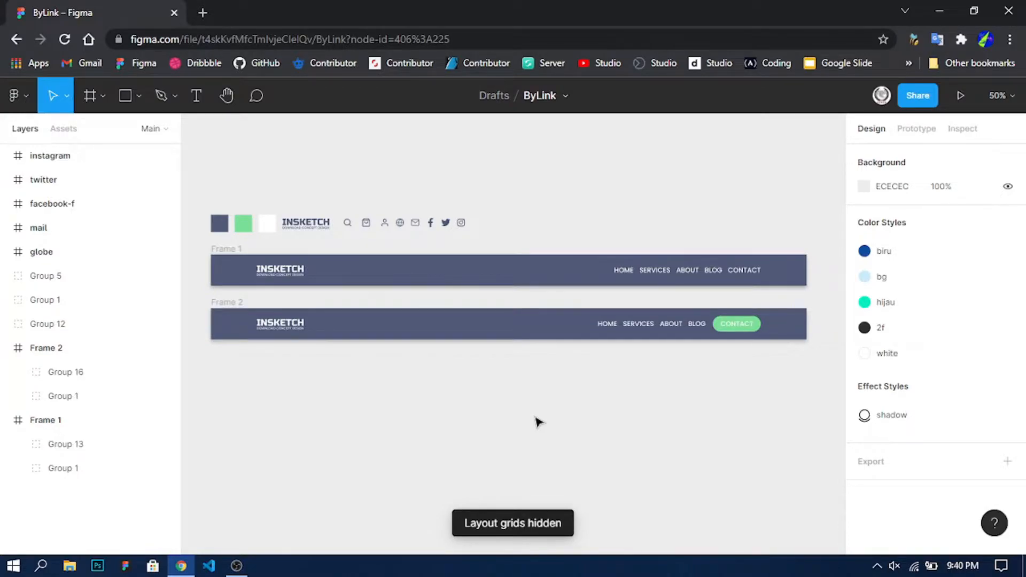
- Duplicate the second navigation bar directly below it and delete the menu and CONTACT button group from the copy
click(220, 303)
click(221, 305)
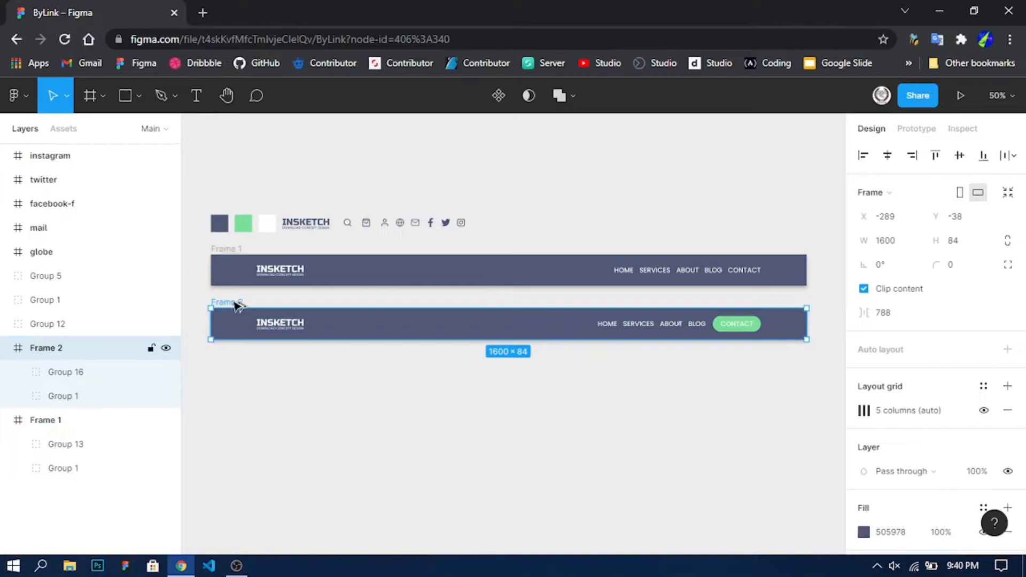
alt+drag(237, 305, 238, 357)
click(344, 447)
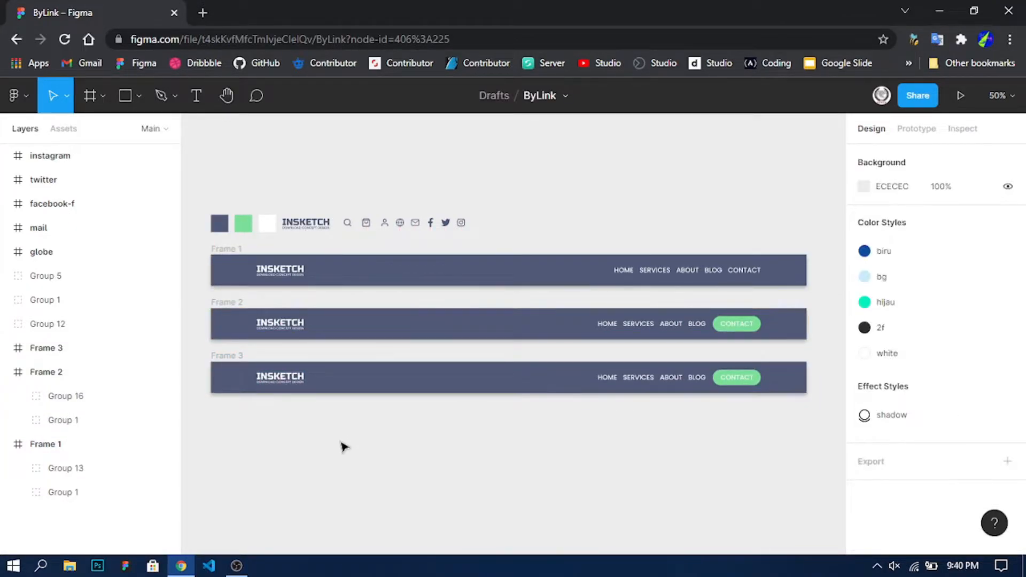
click(682, 378)
key(Delete)
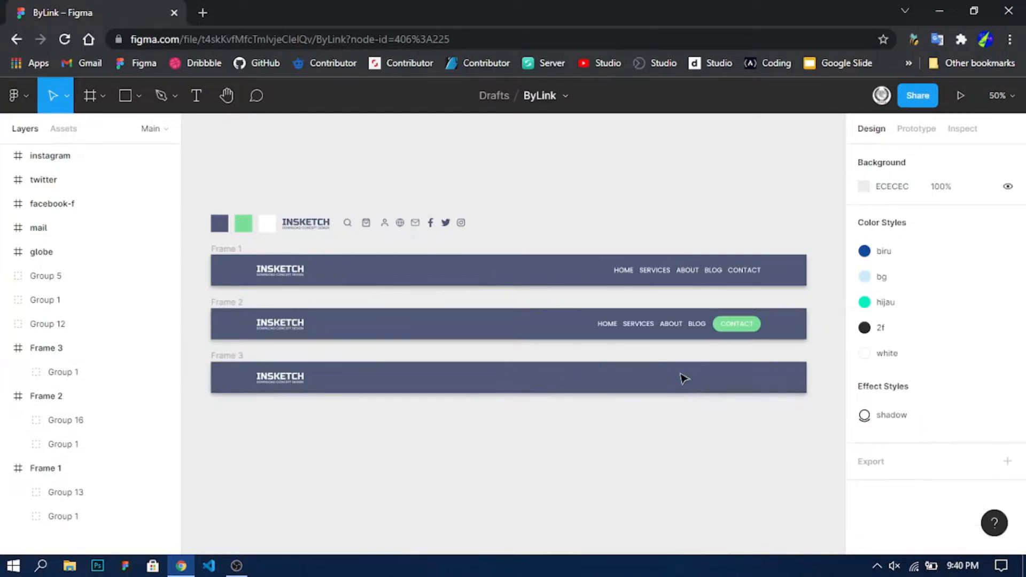
- Copy the first bar's menu text group into the third bar and centre it horizontally and vertically
drag(675, 274, 479, 382)
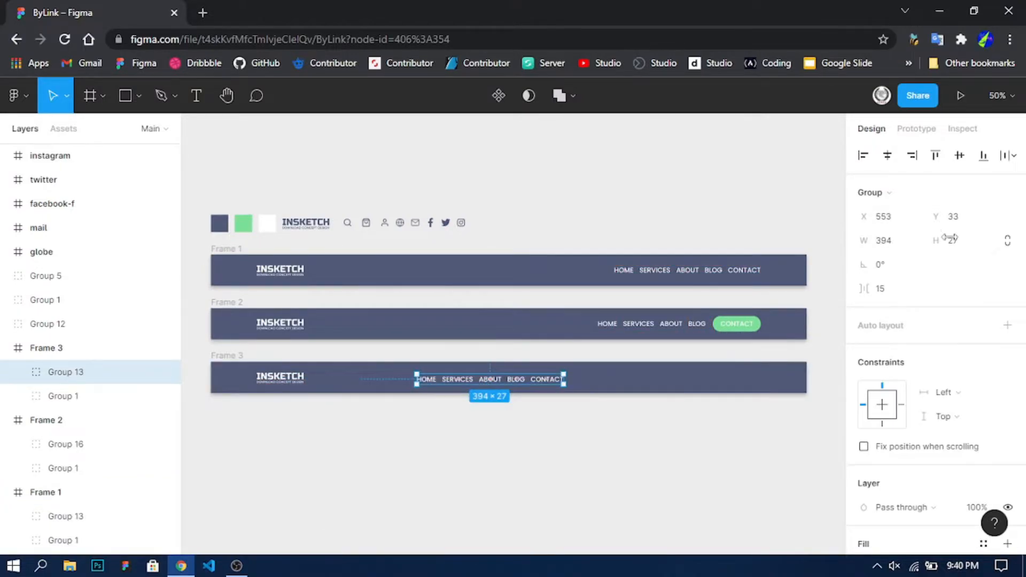
click(959, 155)
click(887, 154)
click(656, 468)
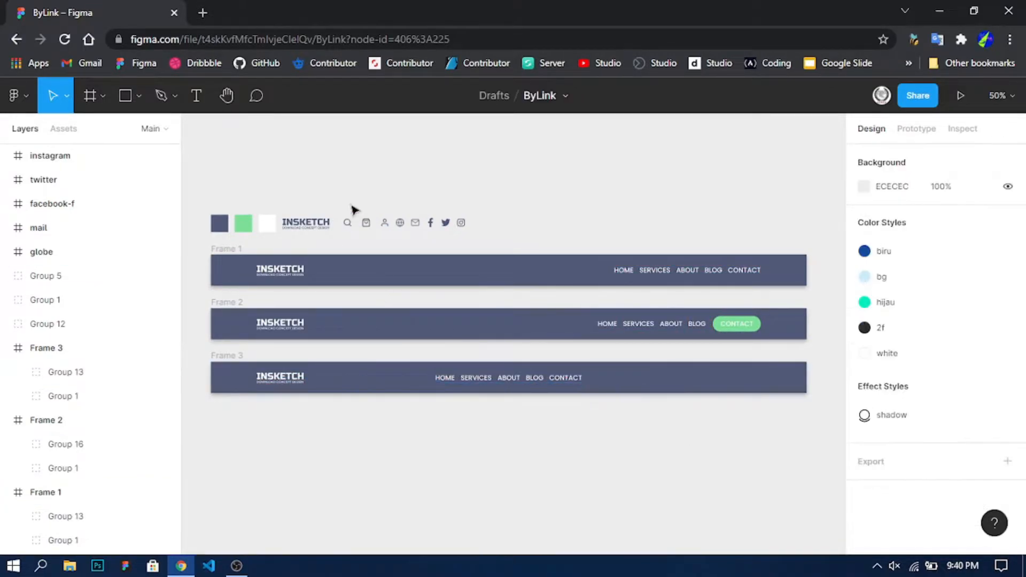
- Move the search, shopping-bag and user icon group to the third bar's right end and recolour it white FFFFFF from the palette swatch
drag(357, 225, 726, 382)
scroll(918, 443, down, 4)
click(864, 442)
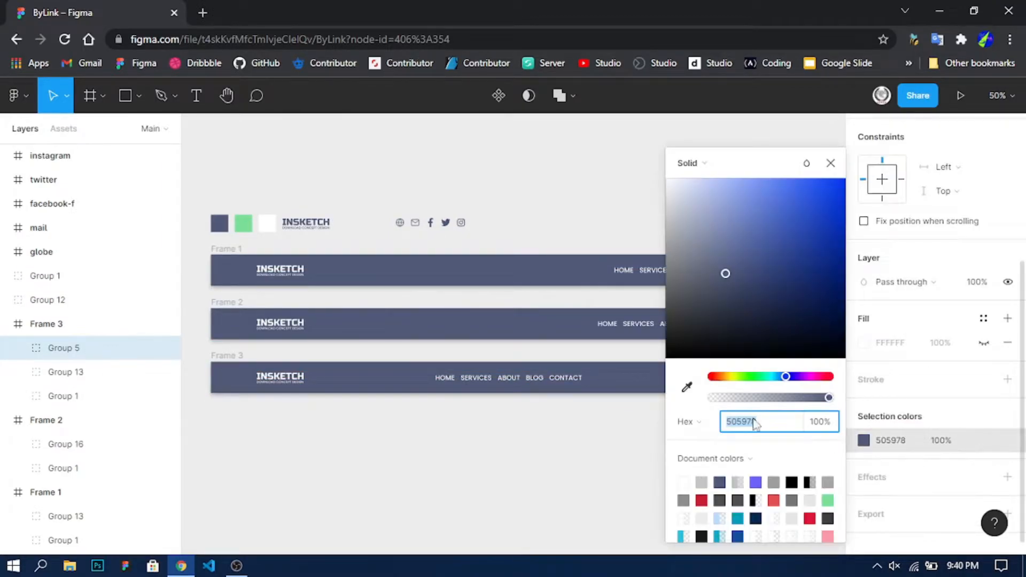
click(688, 387)
click(267, 223)
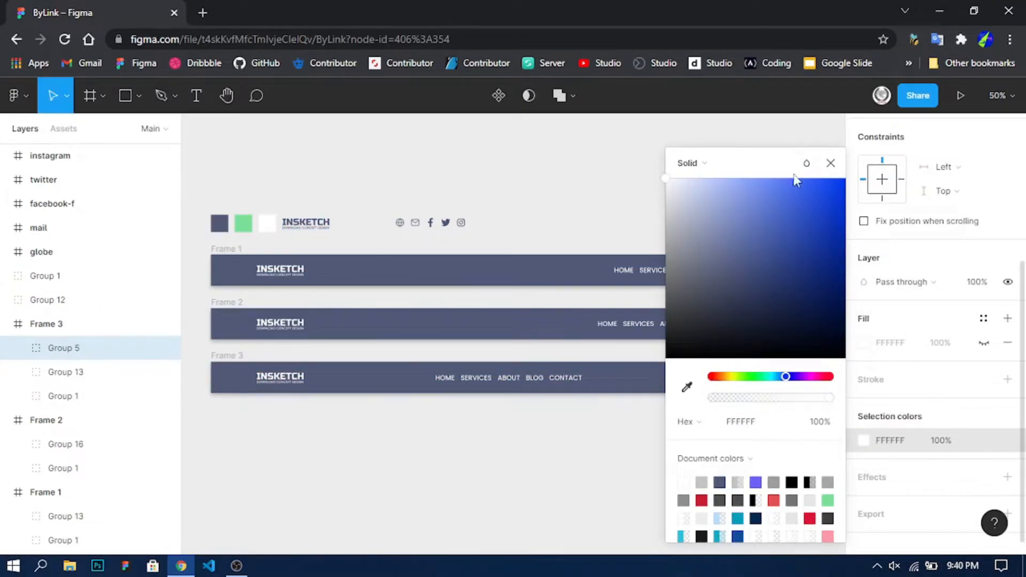
click(831, 164)
click(751, 415)
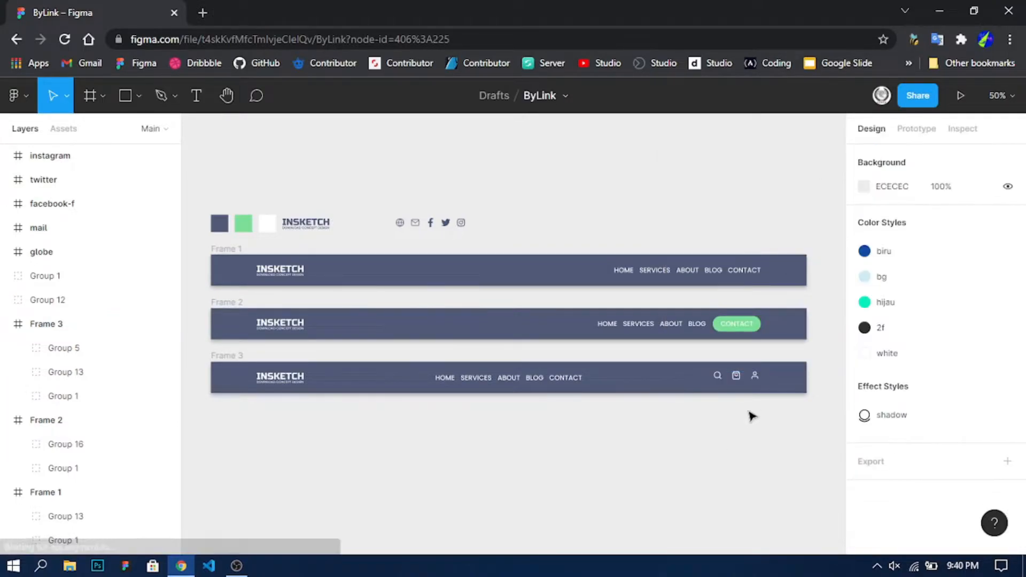
- Examine the size and spacing of the shopping-bag, search and user icons inside the third bar's icon group
scroll(751, 414, up, 3)
click(63, 348)
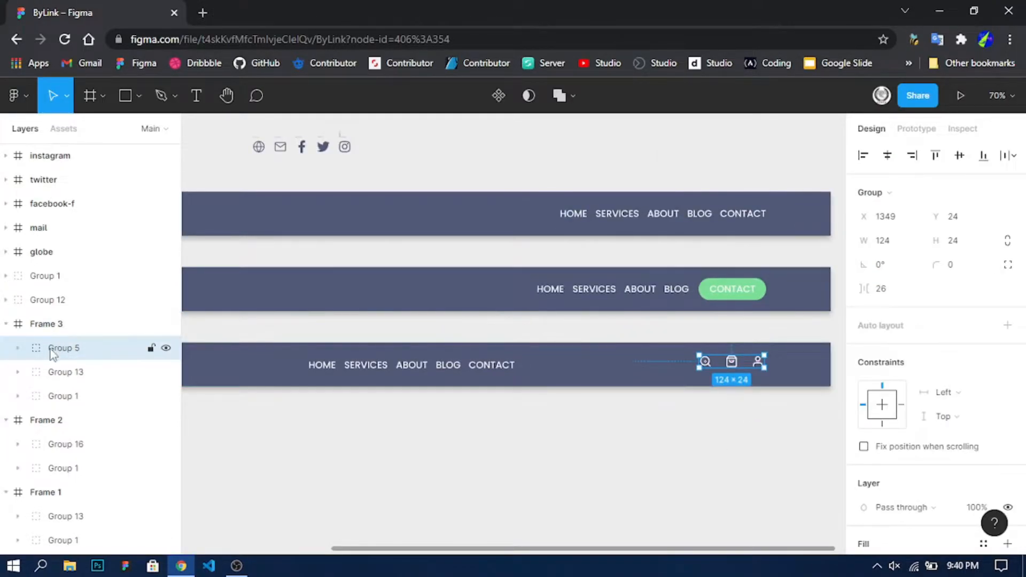
click(18, 350)
click(63, 372)
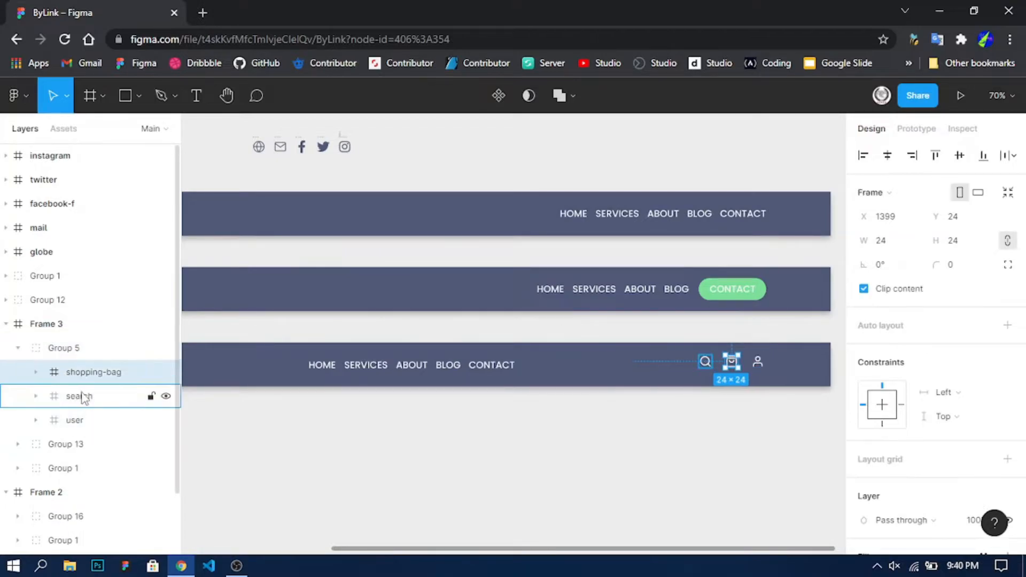
click(884, 251)
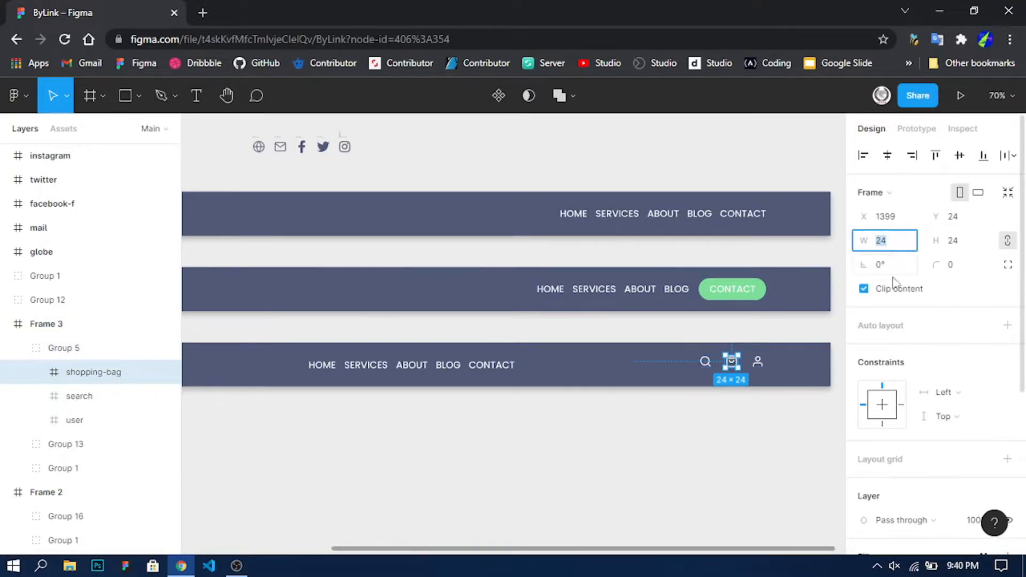
shift+click(62, 420)
click(882, 321)
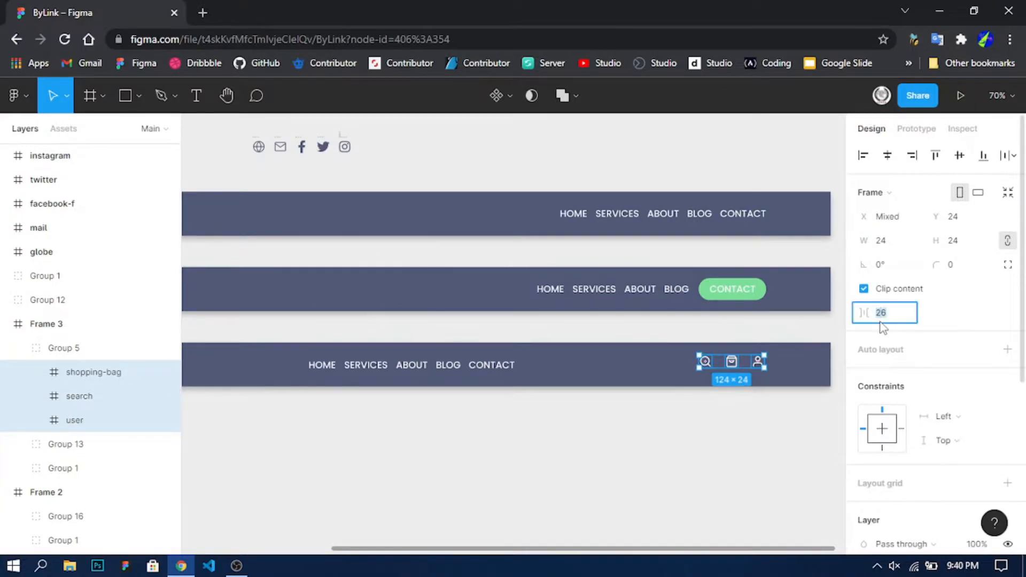
click(808, 383)
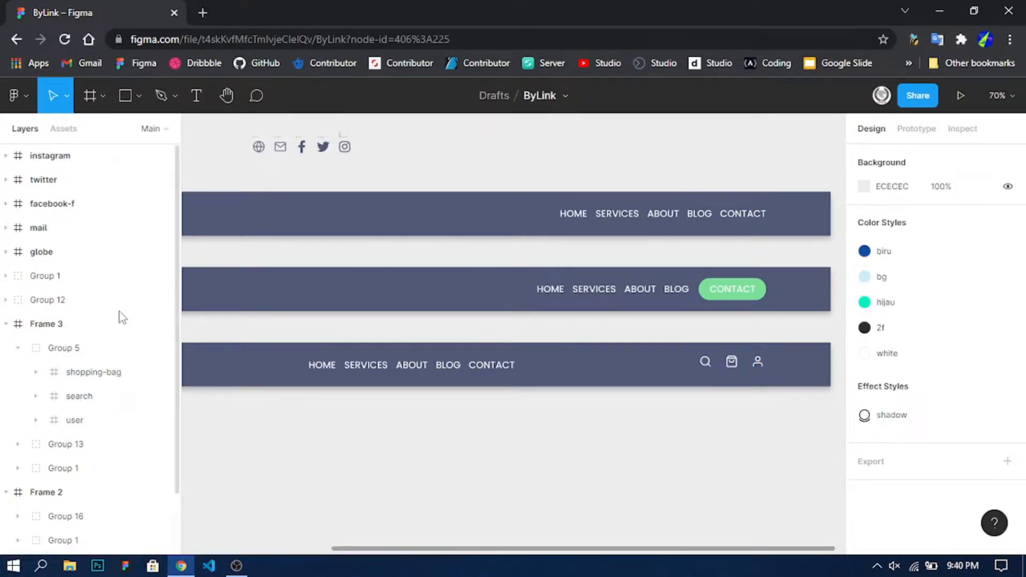
click(18, 349)
- Show the layout grids, align the icon group with the last column's right edge, and centre it vertically in the third bar
click(65, 348)
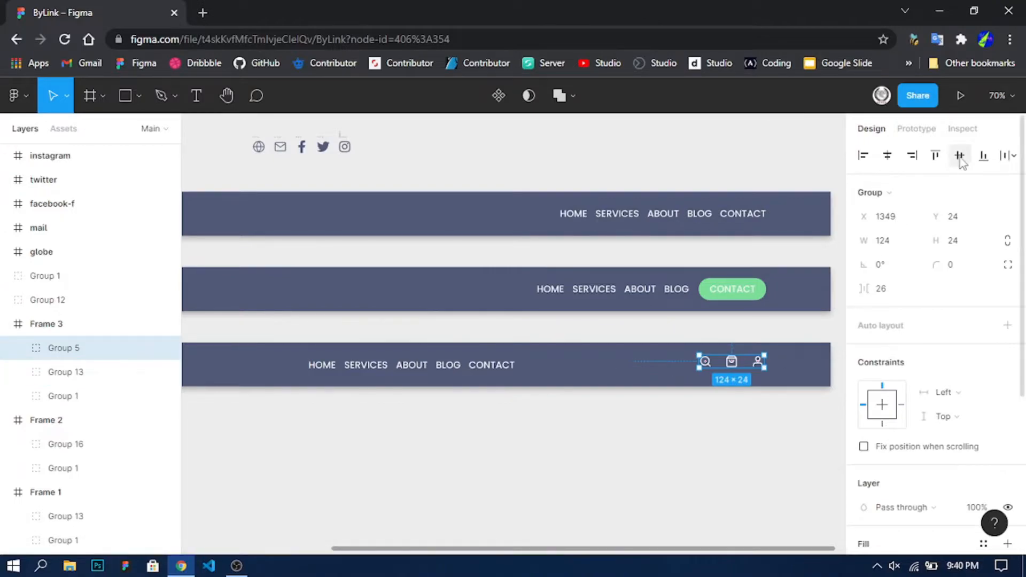
key(ctrl+shift+4)
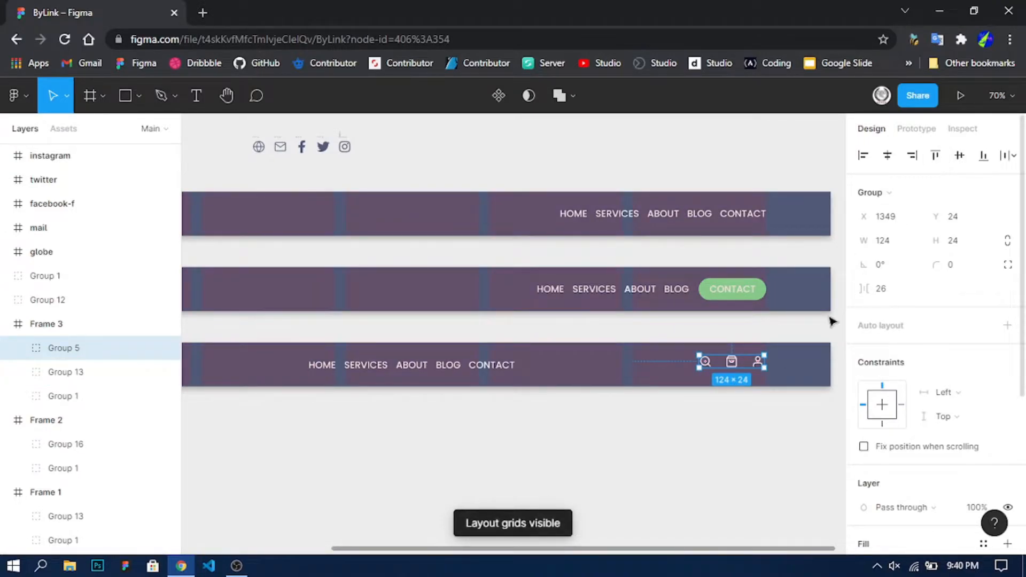
scroll(802, 355, up, 4)
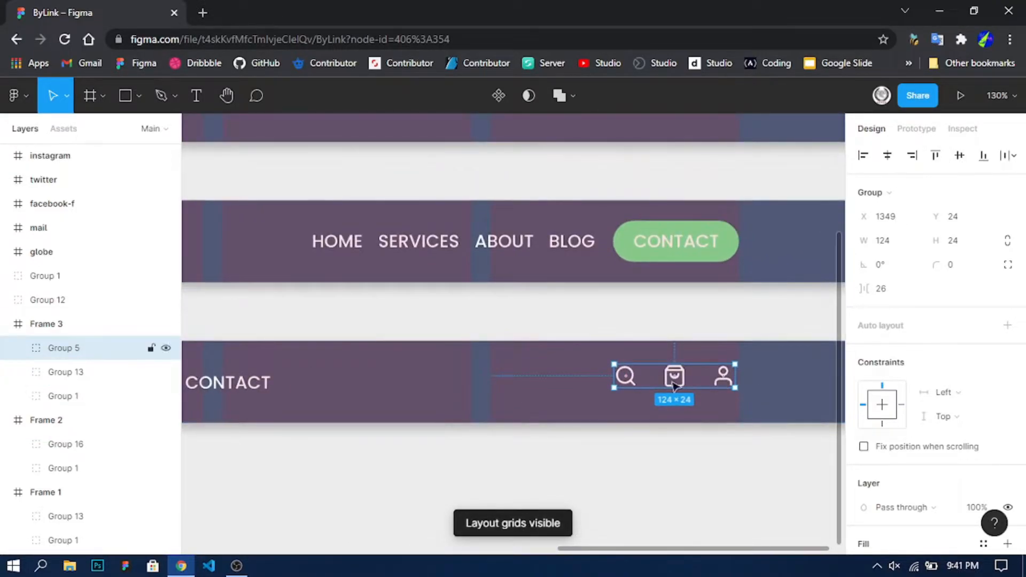
drag(669, 377, 672, 379)
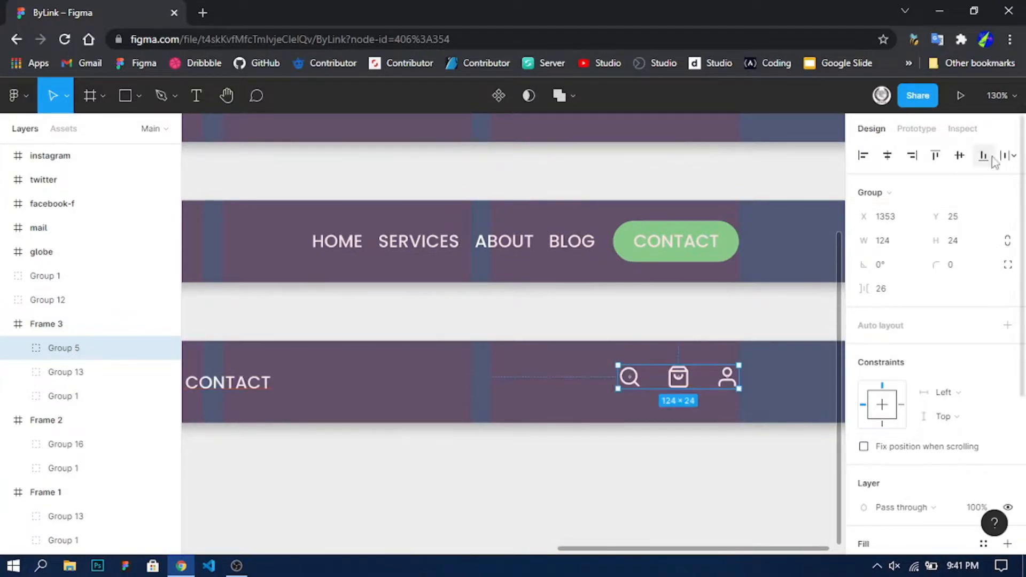
click(960, 161)
click(703, 465)
- Hide the layout grids and duplicate the third navigation bar directly below it
key(shift+1)
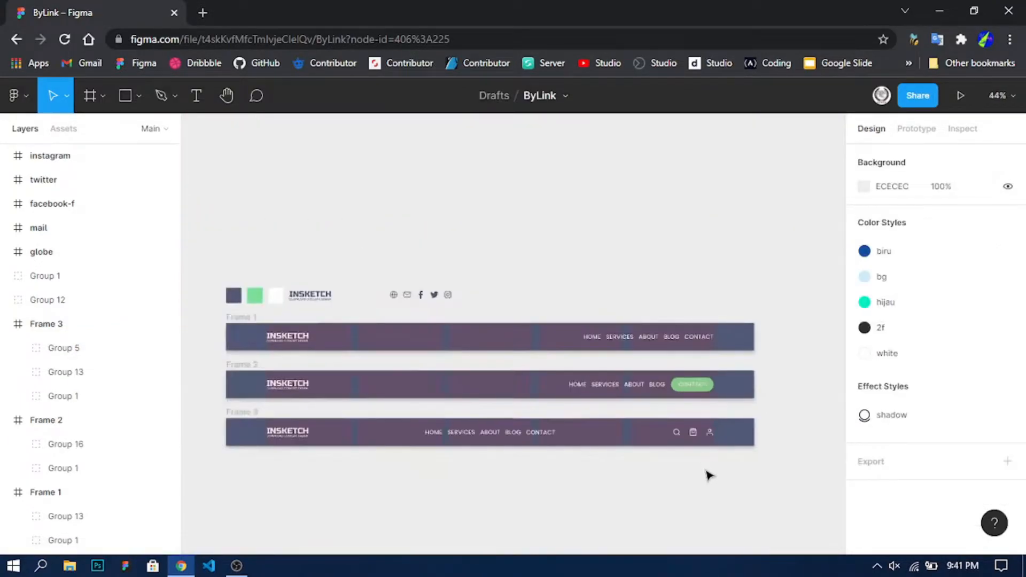
scroll(591, 449, down, 3)
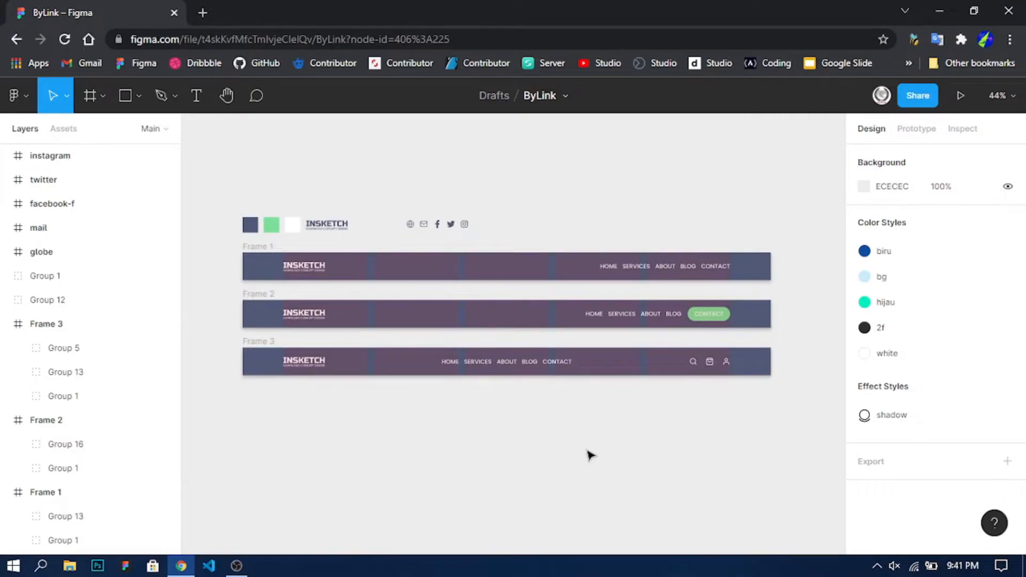
key(ctrl+shift+4)
scroll(588, 452, down, 3)
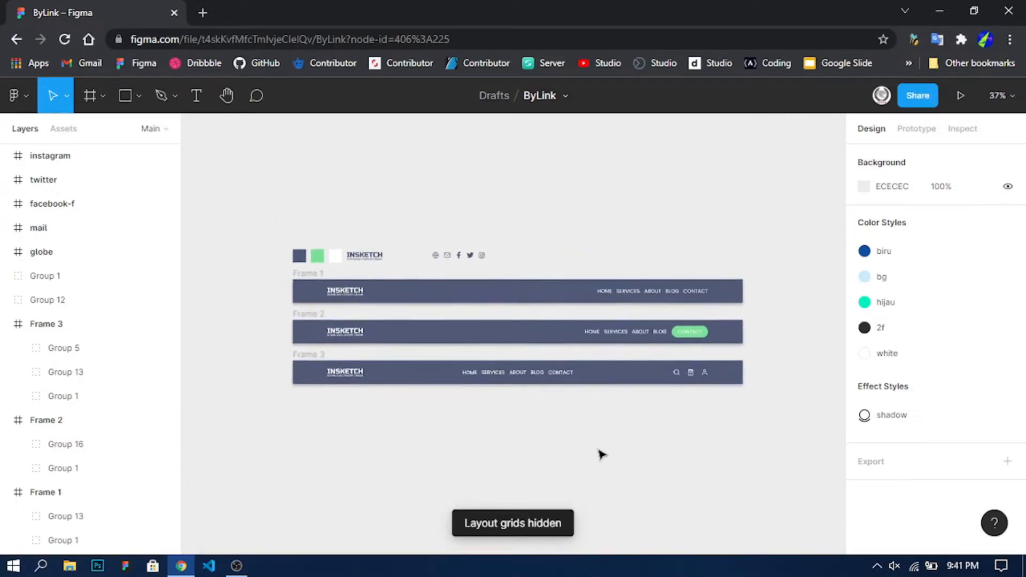
scroll(492, 422, up, 1)
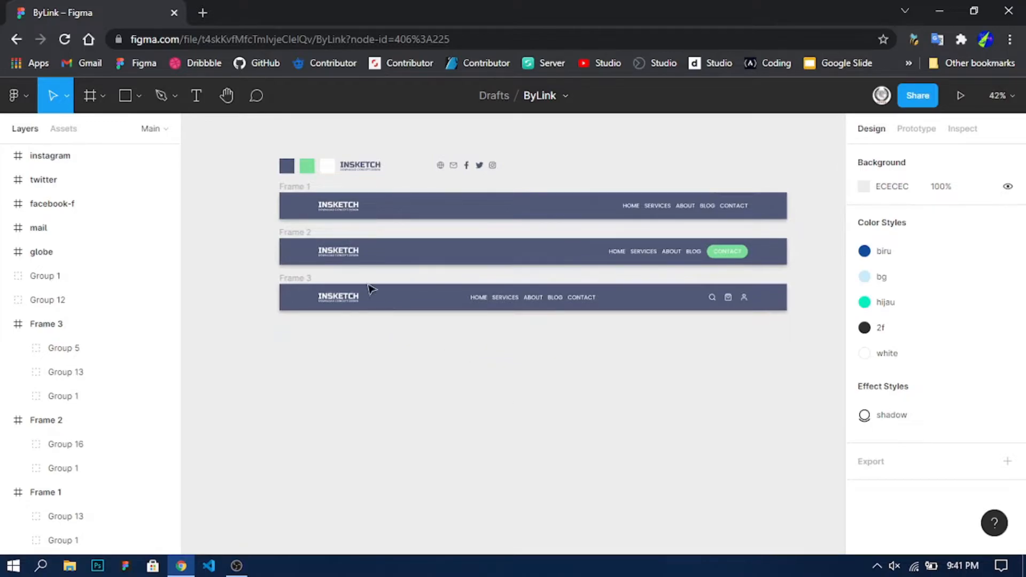
click(293, 278)
drag(298, 282, 292, 328)
- Fill the fourth navigation bar with white FFFFFF
scroll(865, 384, down, 4)
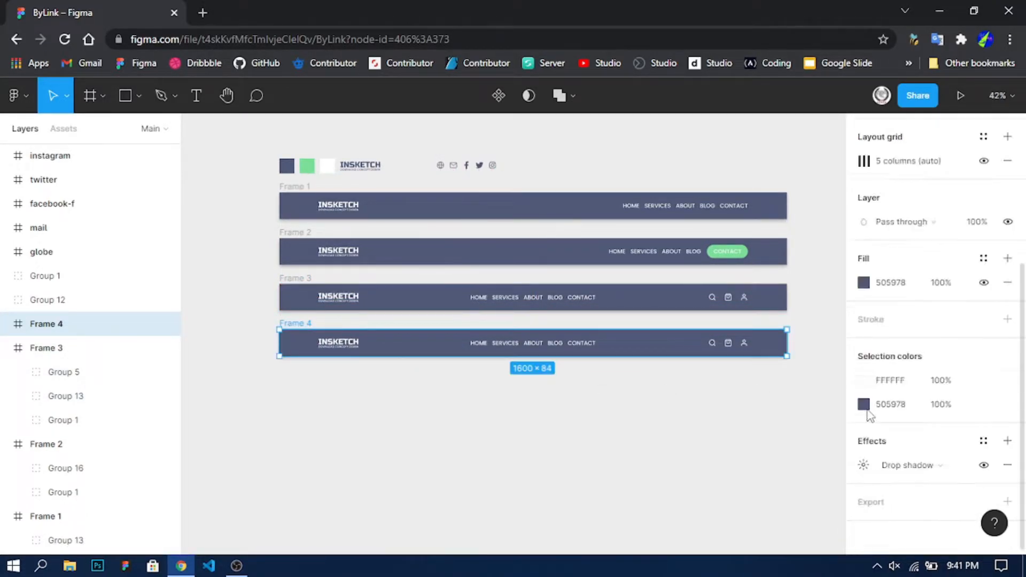
click(890, 283)
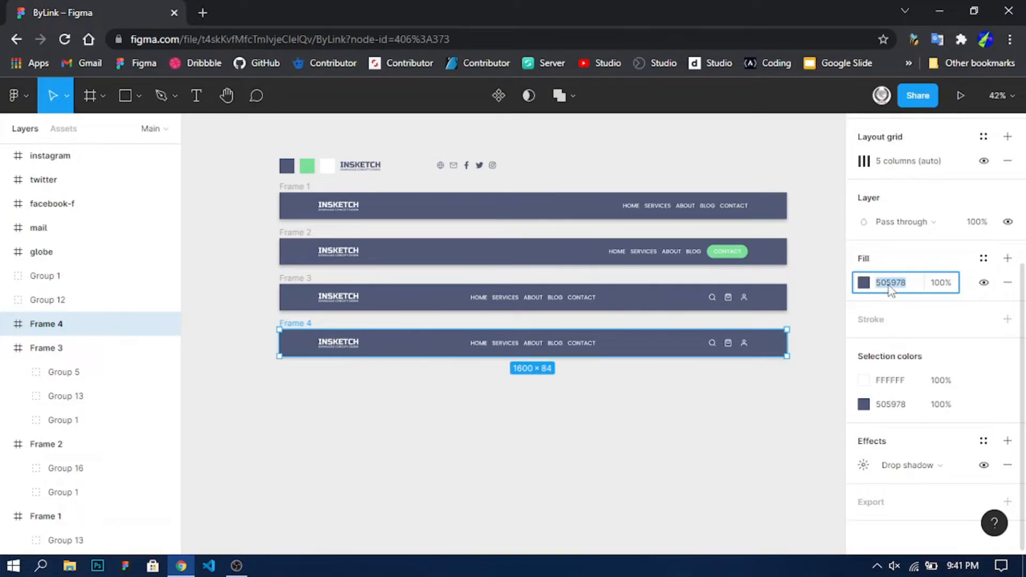
key(Return)
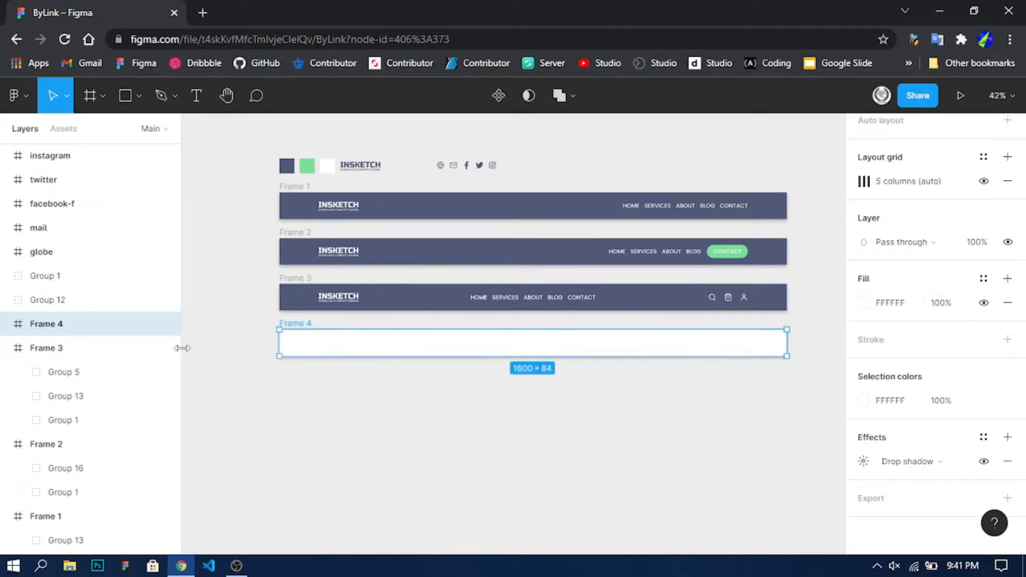
- Apply the dark blue sampled from the palette swatch to the fourth bar's logo, menu and icon groups
click(6, 325)
click(64, 348)
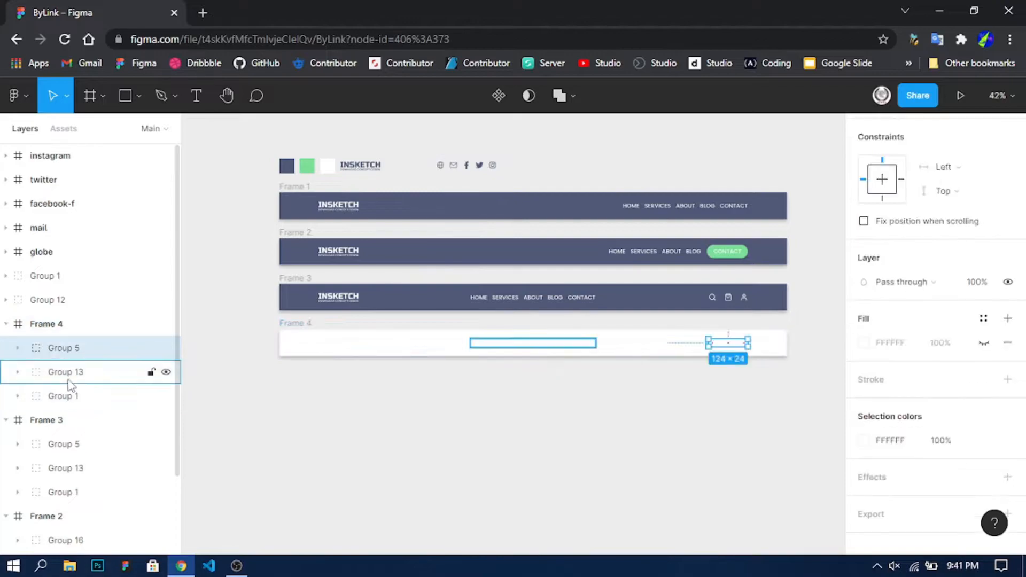
shift+click(63, 396)
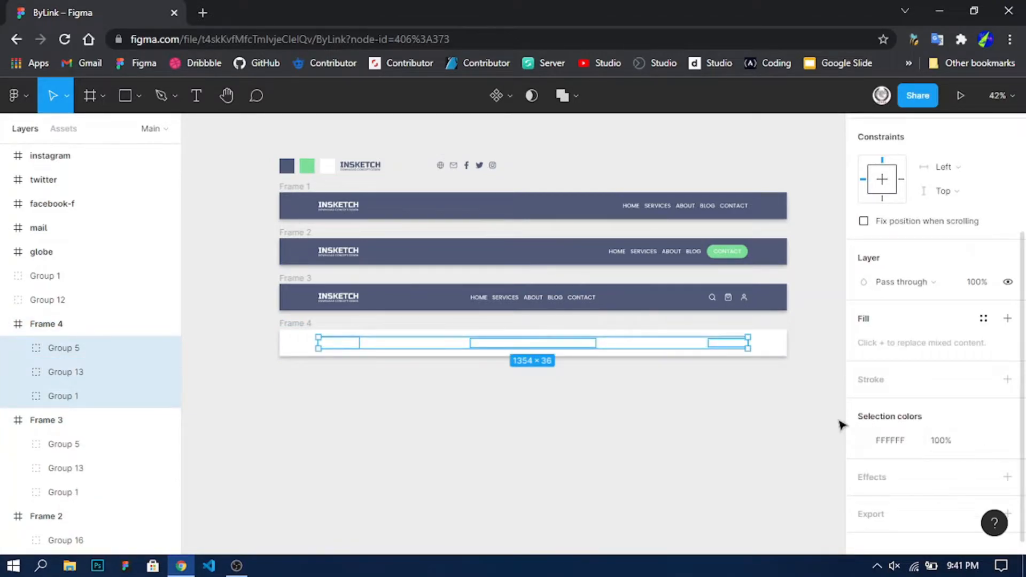
key(i)
click(288, 167)
click(394, 419)
- Recolour the shopping-bag, search and user icons in the fourth bar with the dark blue 505978 sampled from the palette swatch
click(726, 350)
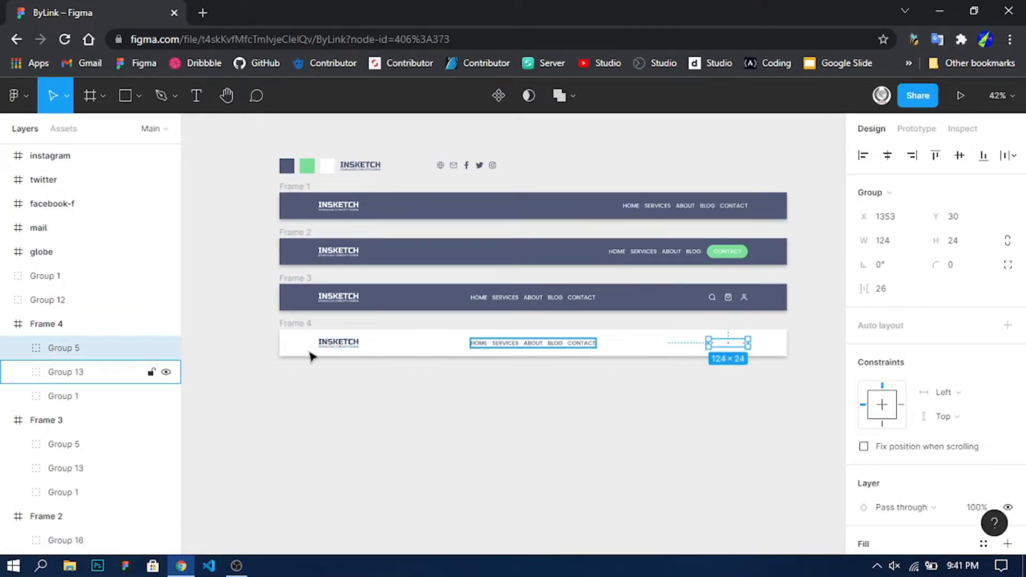
click(20, 347)
click(80, 374)
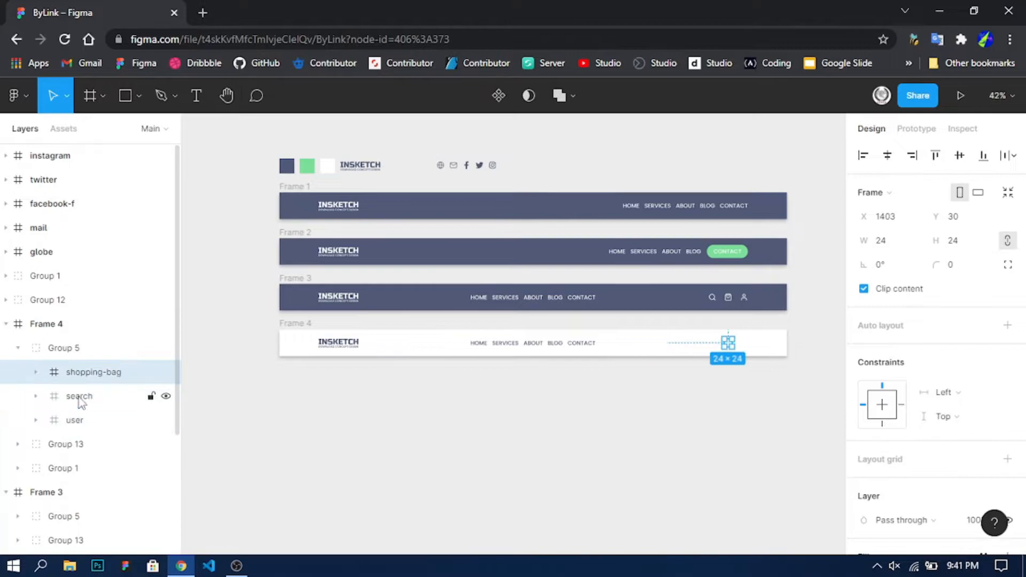
click(75, 420)
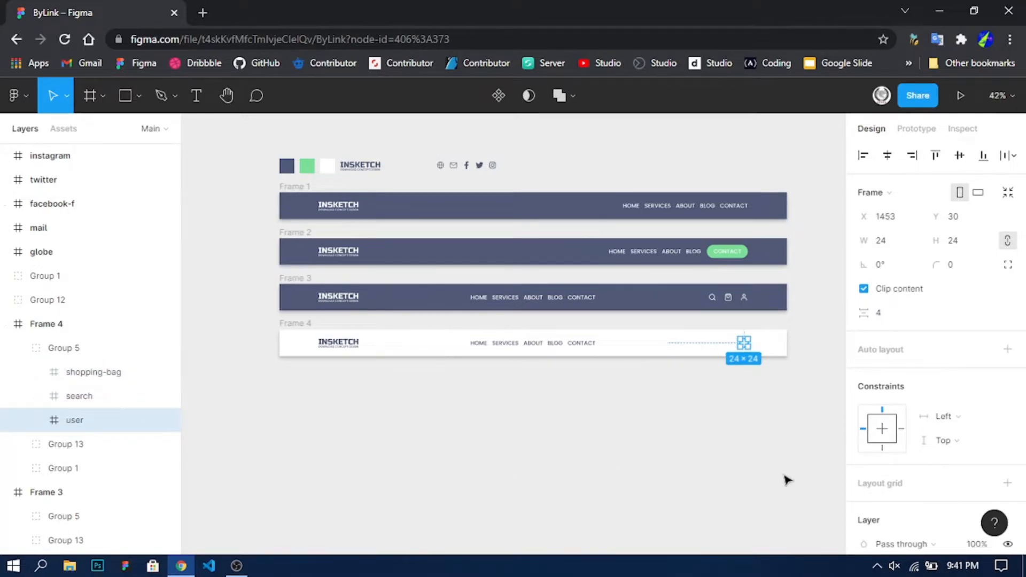
shift+click(84, 379)
shift+click(65, 398)
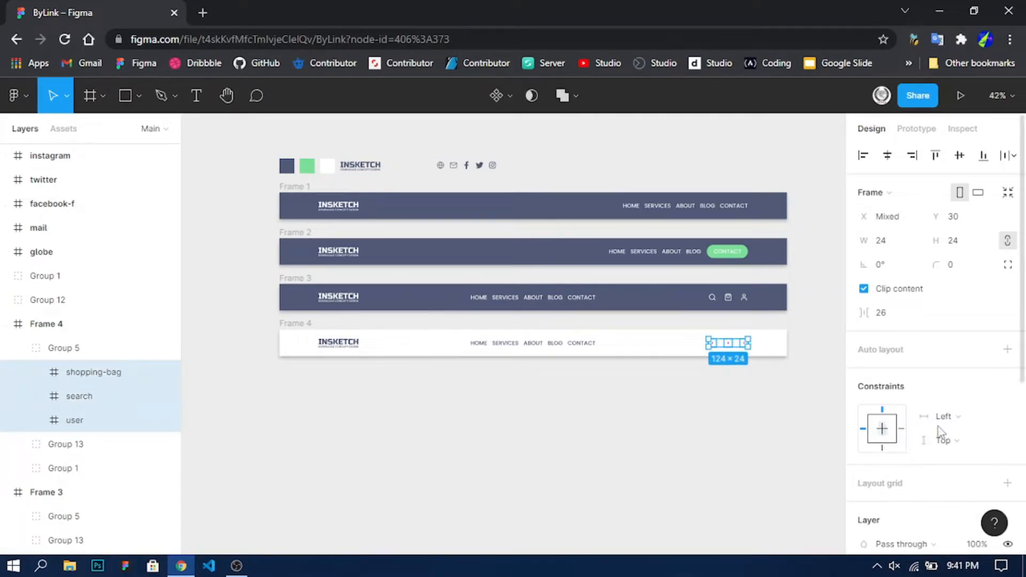
scroll(918, 423, down, 4)
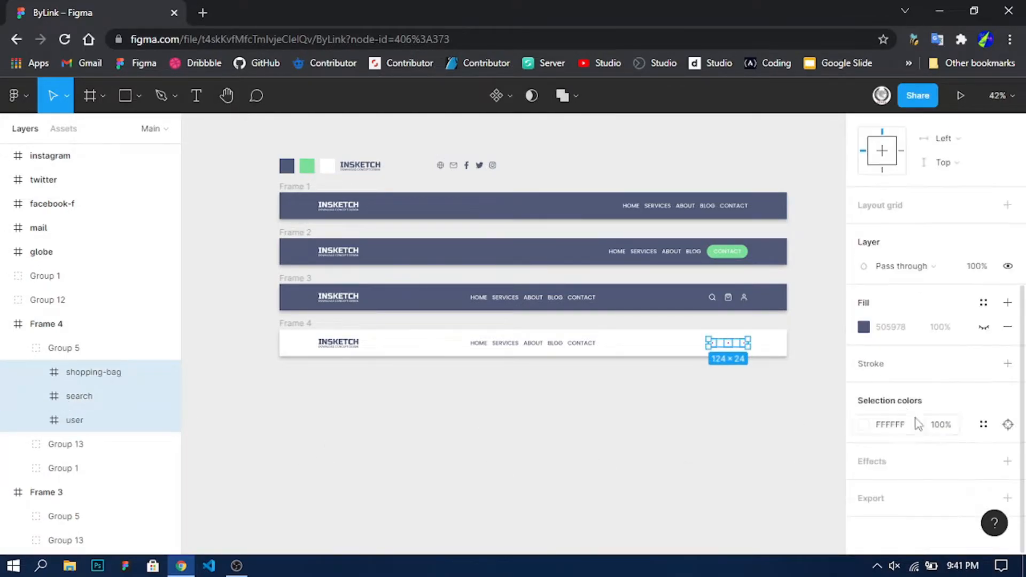
click(864, 424)
click(686, 387)
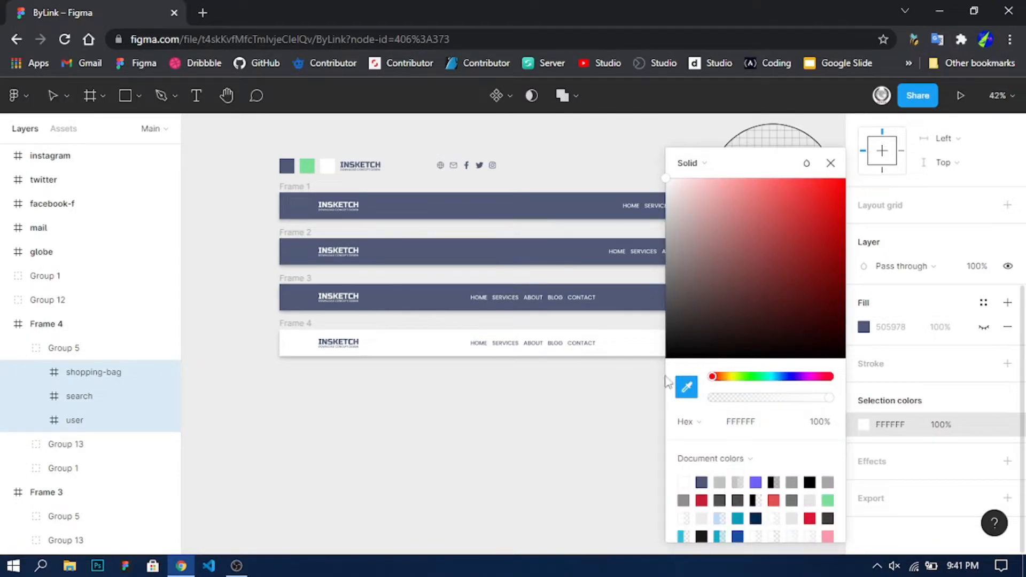
click(293, 165)
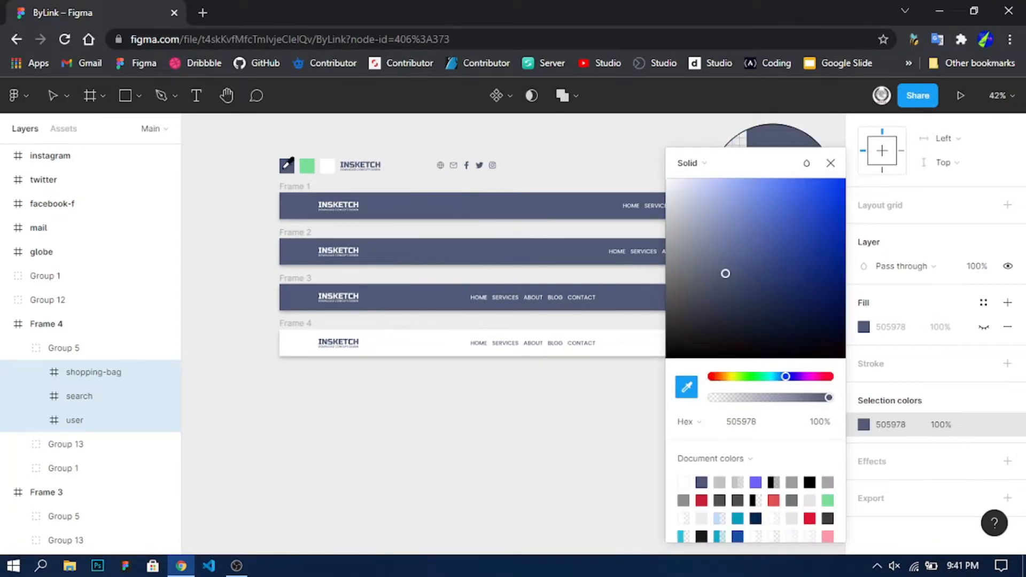
click(830, 163)
click(719, 382)
- Duplicate the fourth navigation bar directly below it and delete the menu texts from the copy
scroll(719, 383, up, 2)
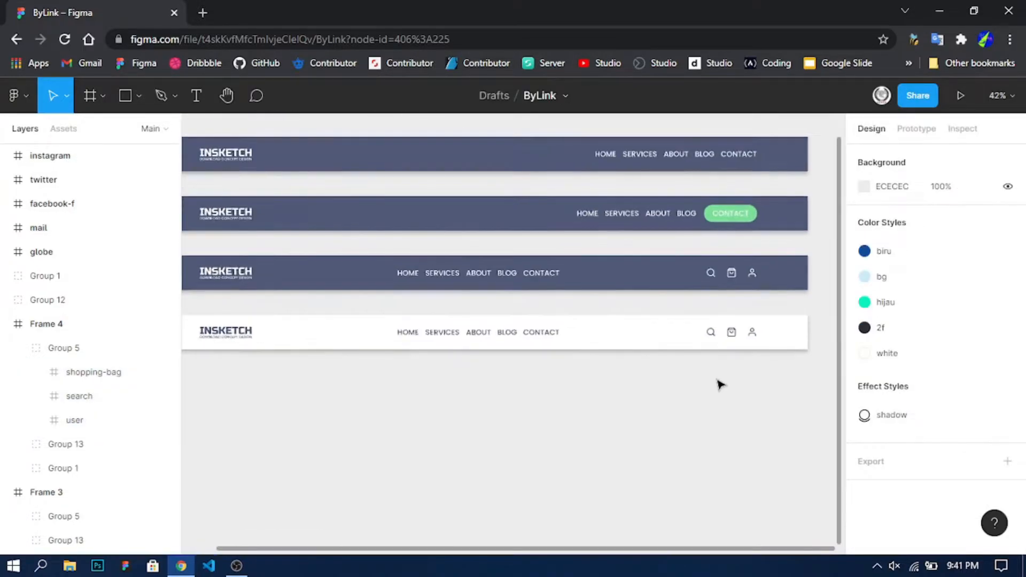
scroll(652, 401, down, 2)
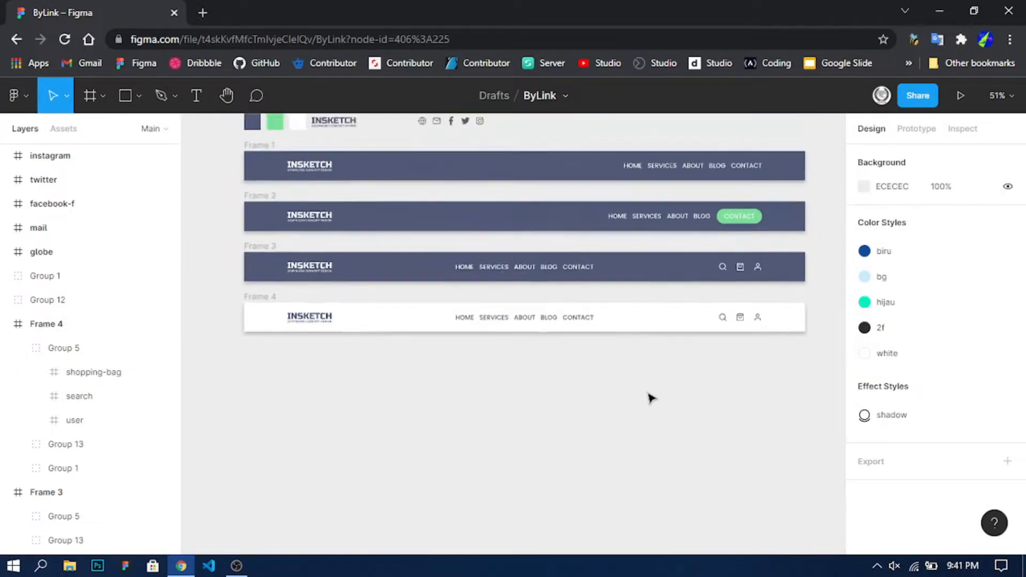
scroll(564, 431, down, 2)
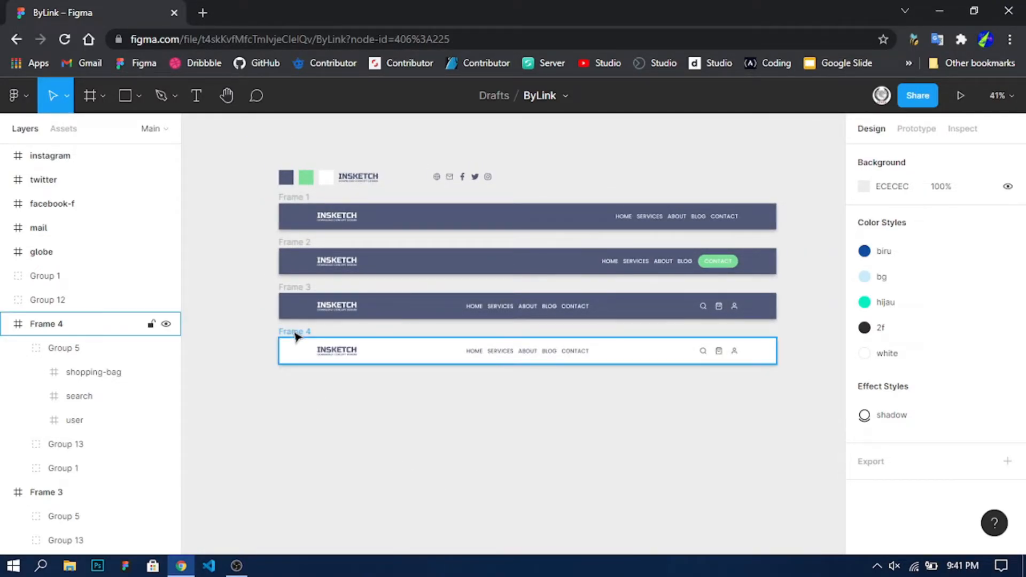
drag(295, 333, 300, 381)
click(420, 460)
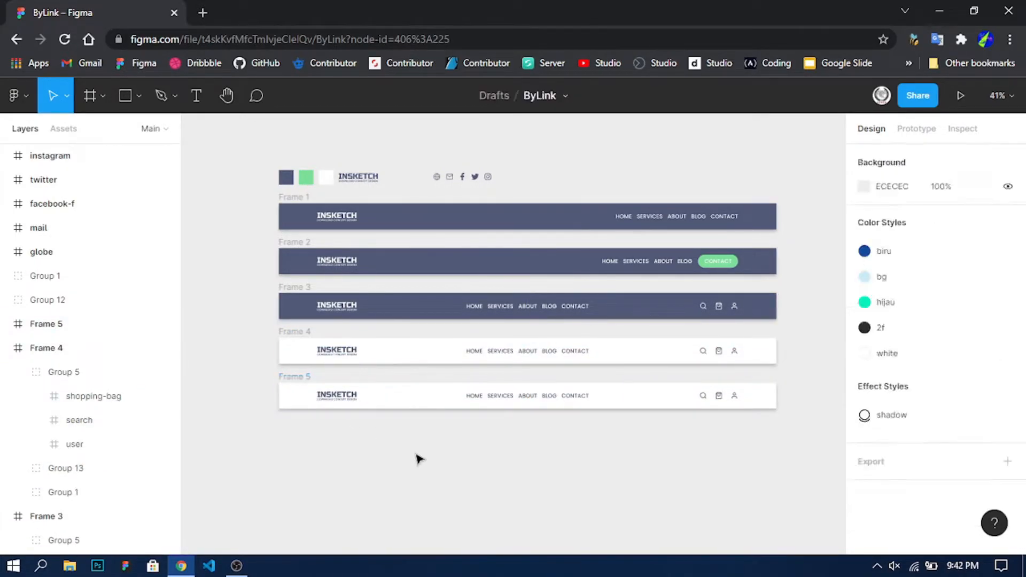
click(533, 403)
key(Delete)
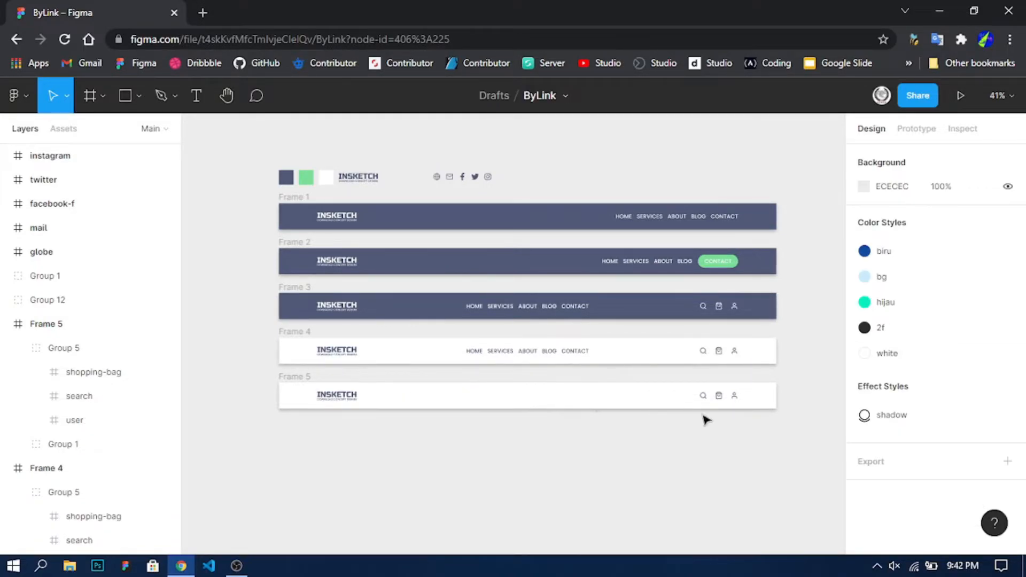
- Keep only the shopping-bag icon in the fifth bar by deleting the other icons, and centre the logo horizontally
click(719, 393)
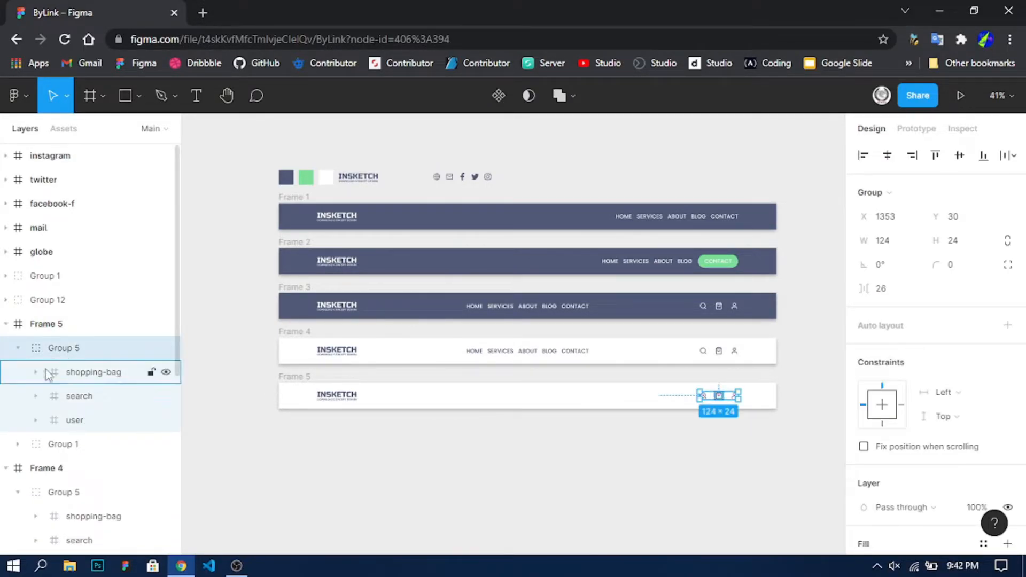
drag(84, 373, 87, 338)
drag(85, 376, 80, 342)
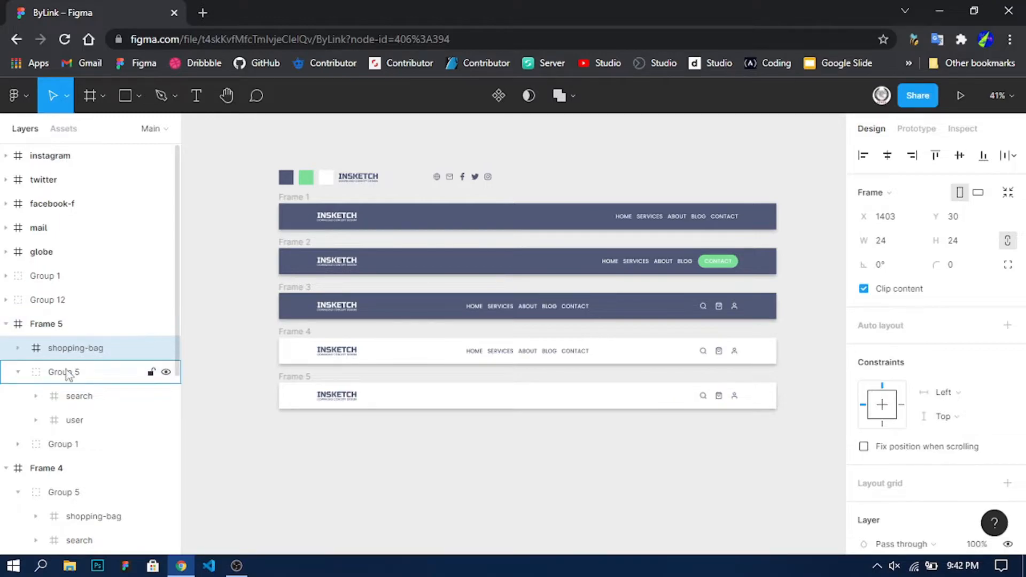
click(68, 372)
key(Delete)
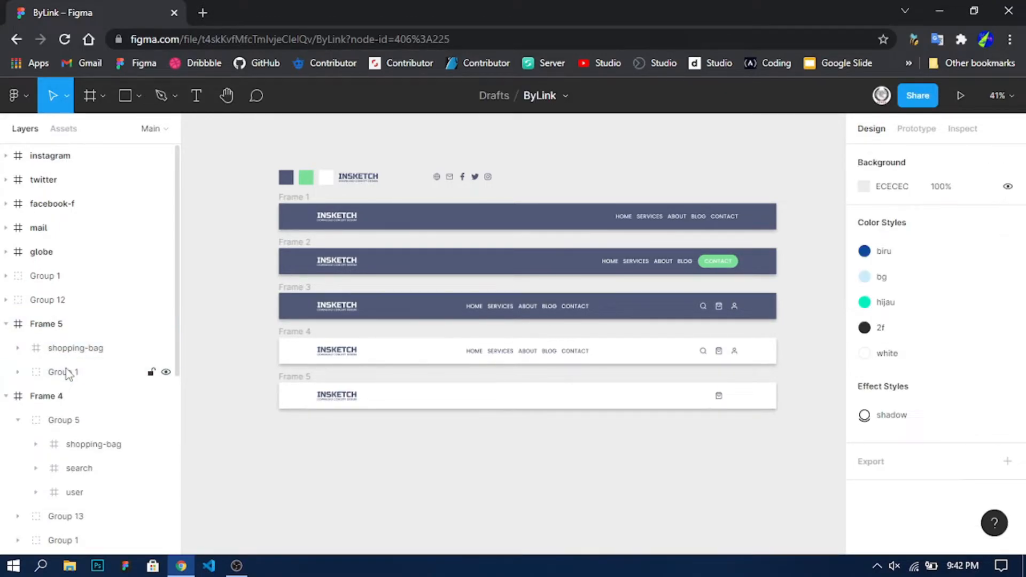
click(68, 373)
click(887, 156)
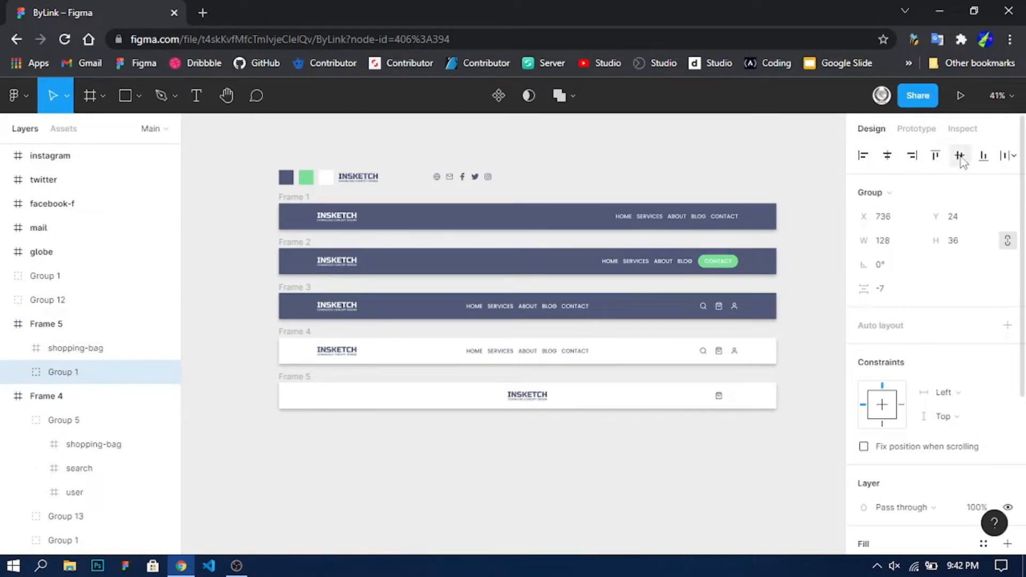
- Undo the logo centring and the deletion of the search and user icon group in the fifth bar
click(729, 427)
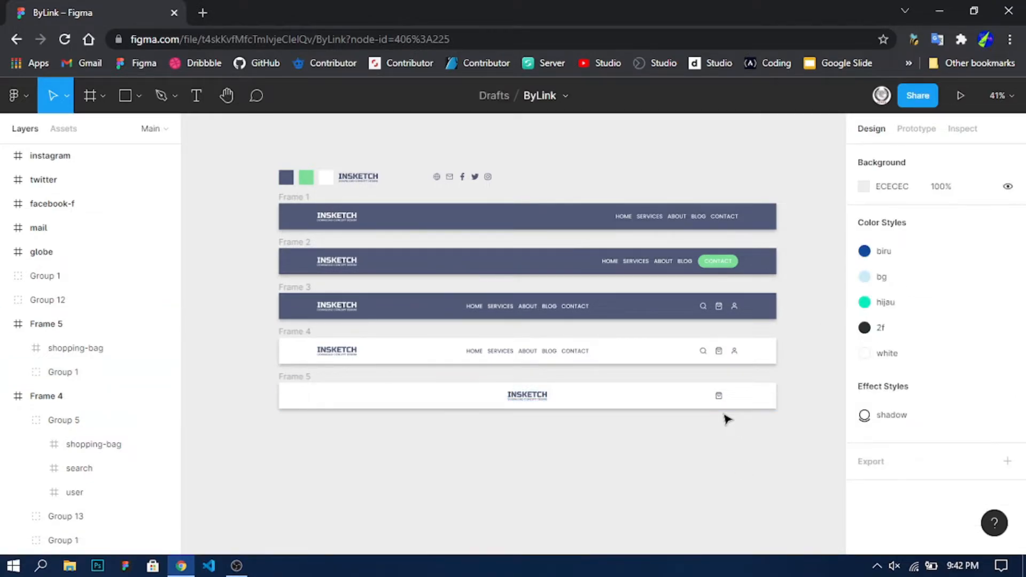
key(ctrl+z)
key(ctrl+z)
click(724, 422)
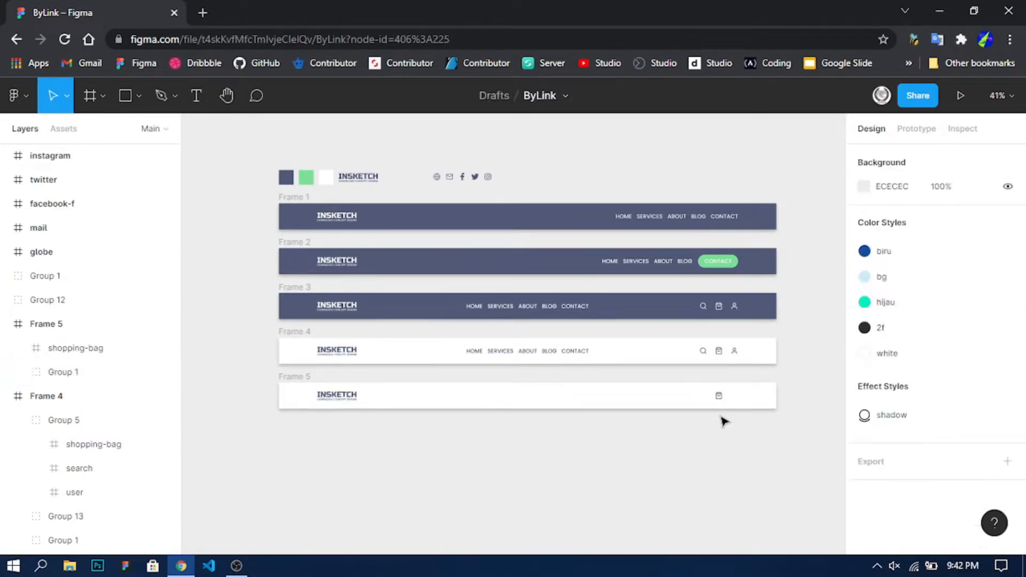
key(ctrl+v)
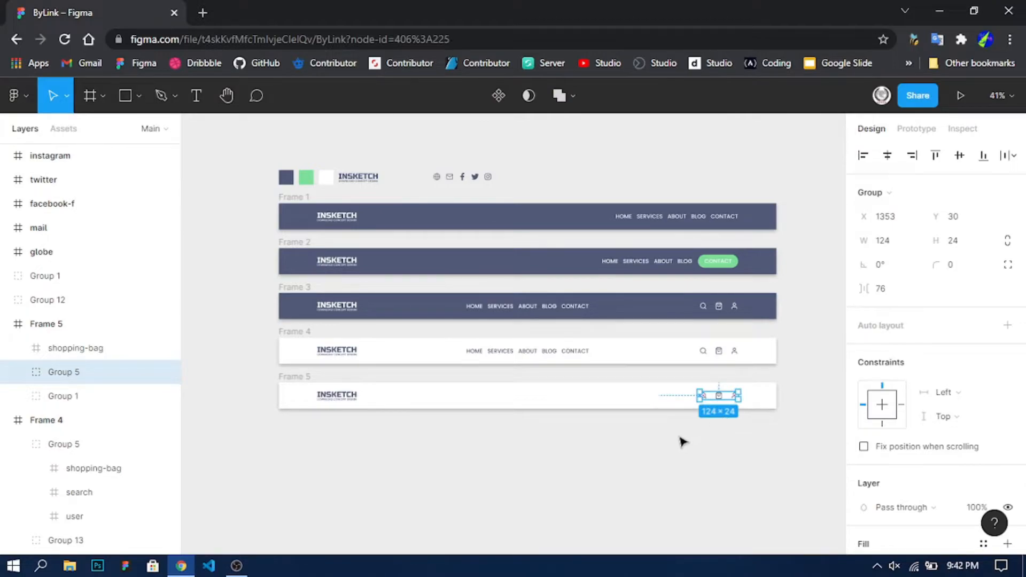
- Move the search icon out of the fifth bar's icon group and delete the shopping-bag icon and the remaining group
click(683, 441)
click(18, 372)
drag(83, 405, 80, 352)
click(75, 375)
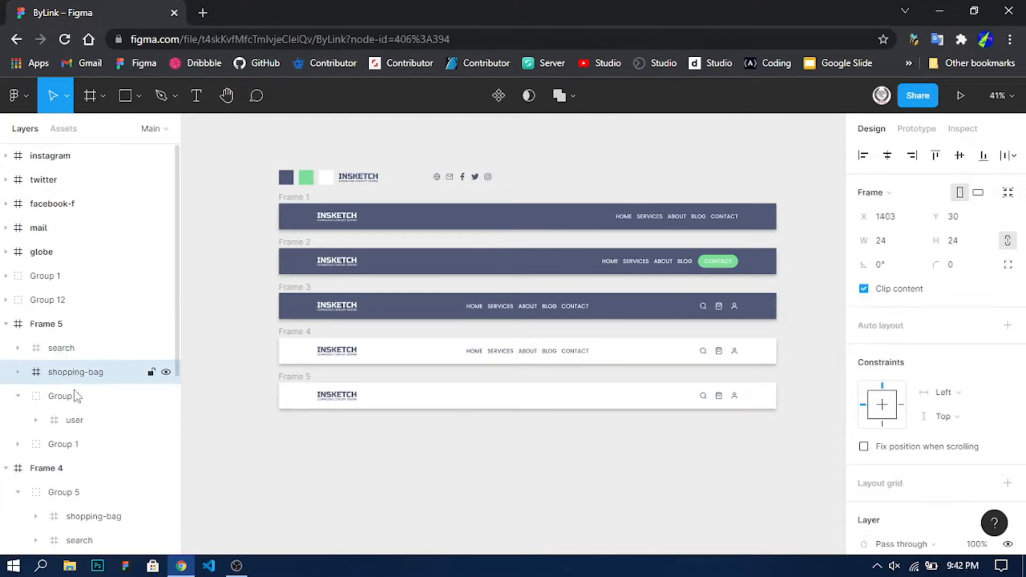
shift+click(77, 398)
key(Delete)
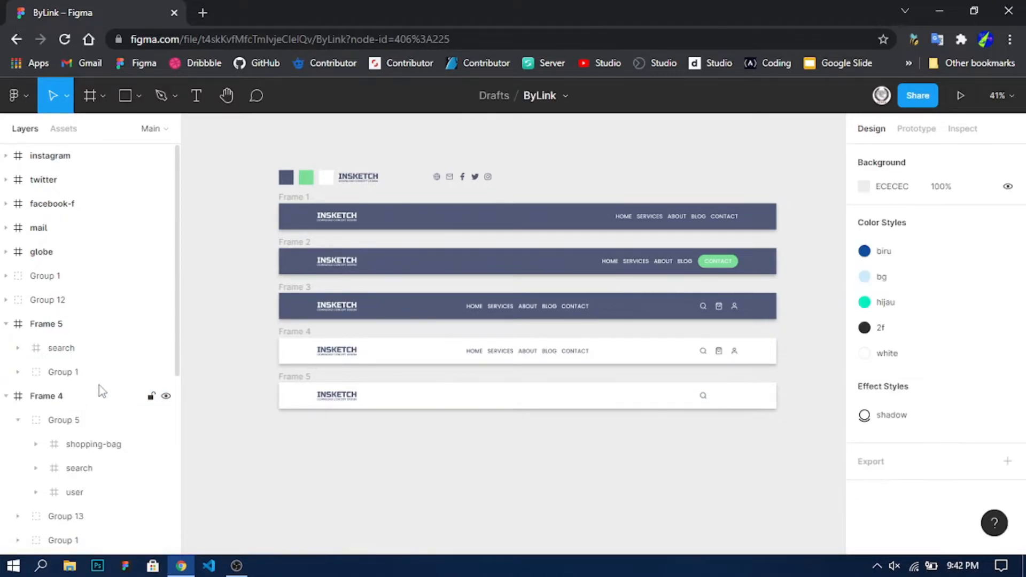
- Centre the INSKETCH logo horizontally in the fifth bar
click(53, 352)
click(52, 371)
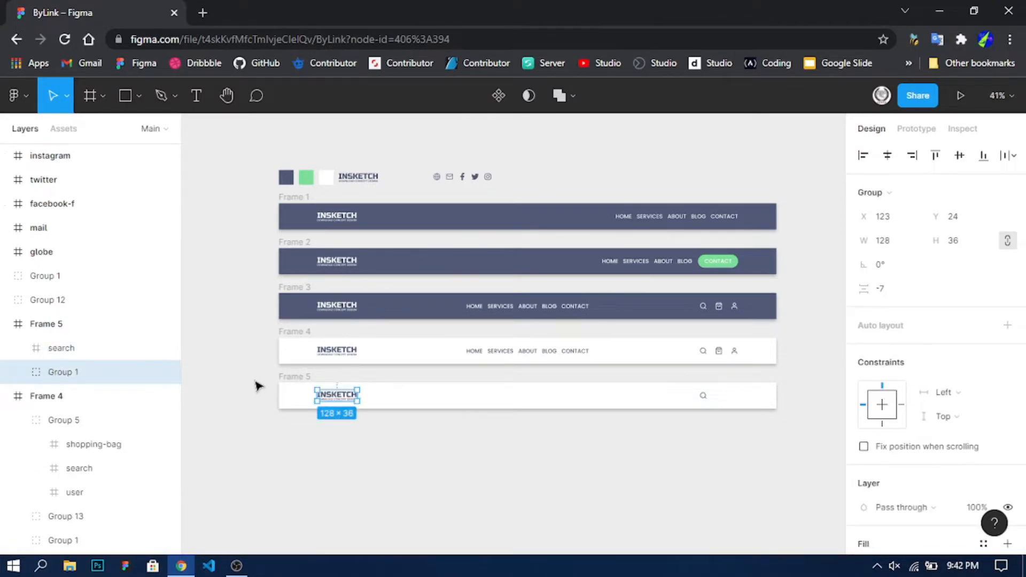
key(alt+h)
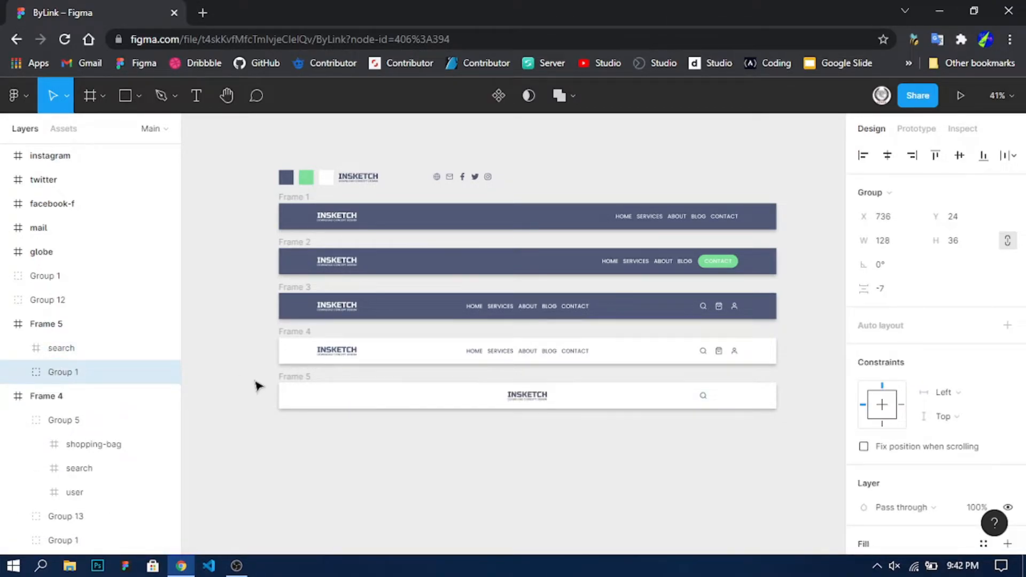
- Enlarge the search icon in the fifth bar proportionally to 38 by 38
click(53, 348)
scroll(748, 412, up, 3)
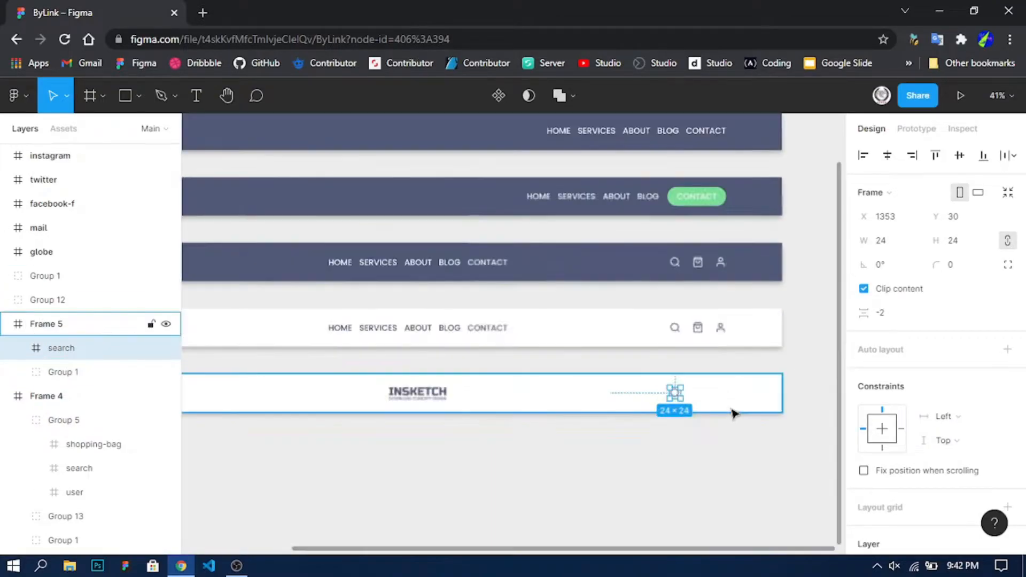
scroll(697, 421, up, 3)
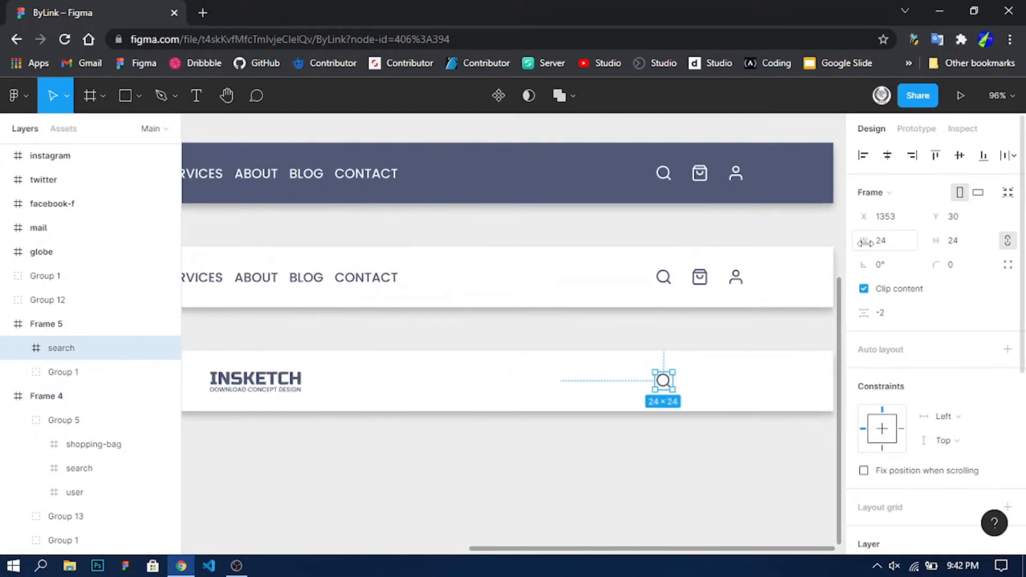
drag(866, 244, 887, 244)
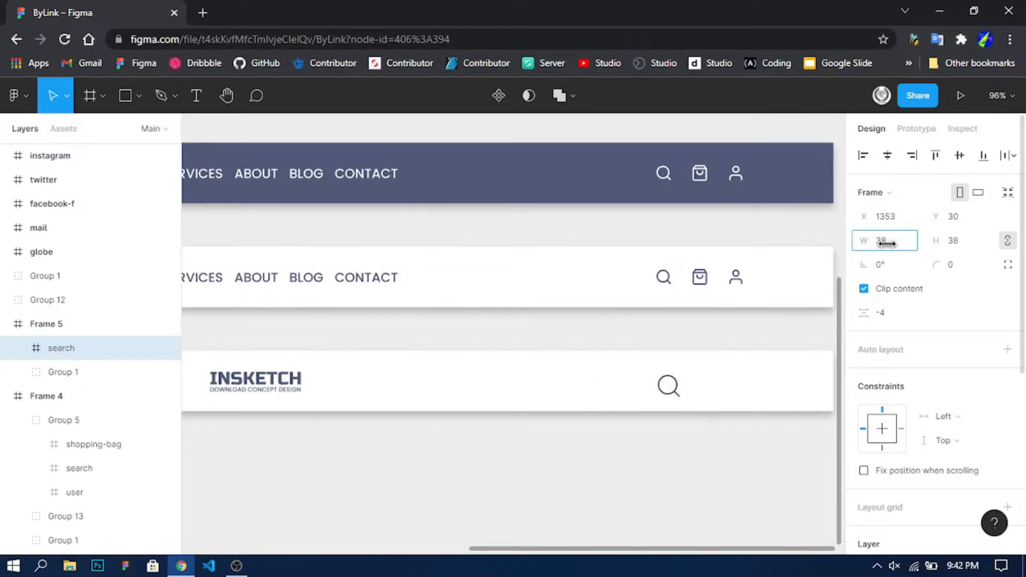
- Set the stroke width of both vectors in the fifth bar's search icon to 3
click(18, 348)
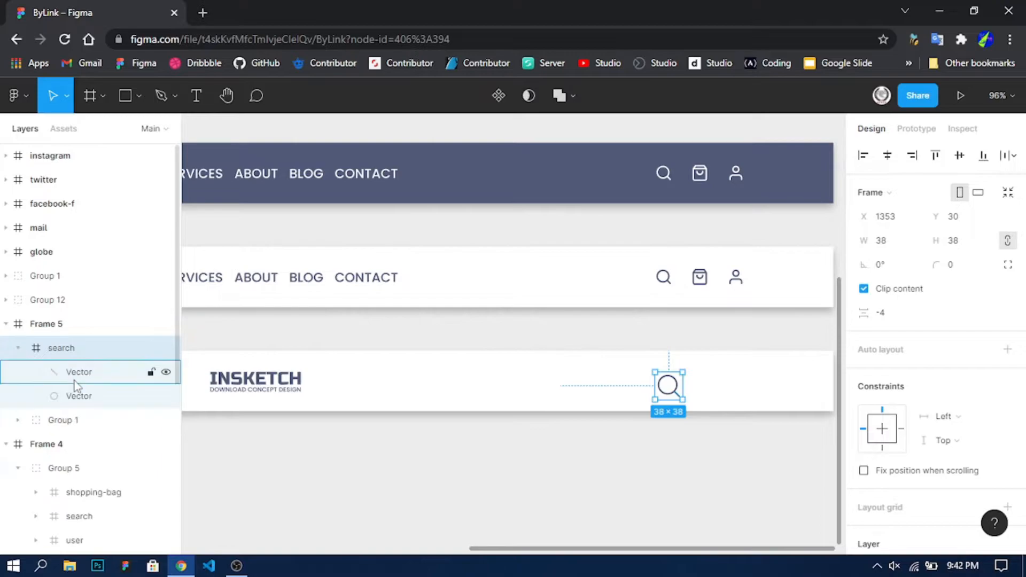
click(75, 380)
shift+click(78, 396)
scroll(940, 422, down, 4)
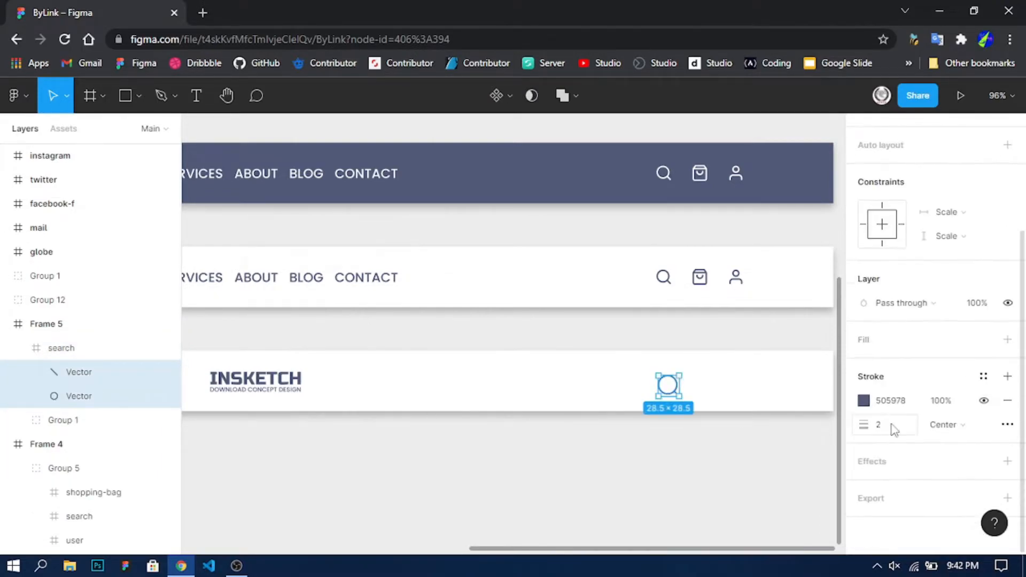
text(3)
key(Return)
click(675, 470)
- Show the layout grids, align the search icon with the last column's right edge, and centre it vertically in the fifth bar
click(48, 350)
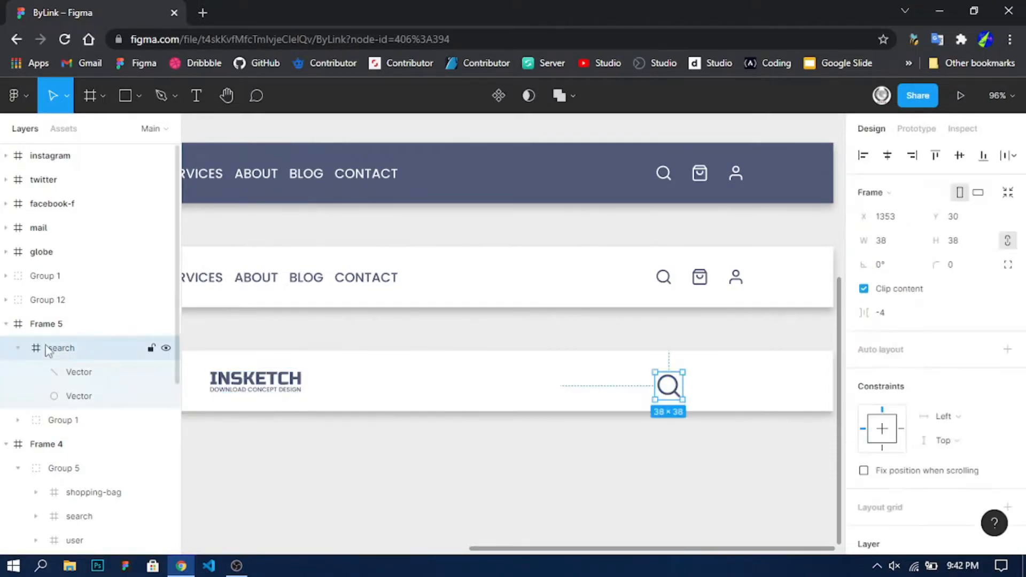
key(ctrl+shift+4)
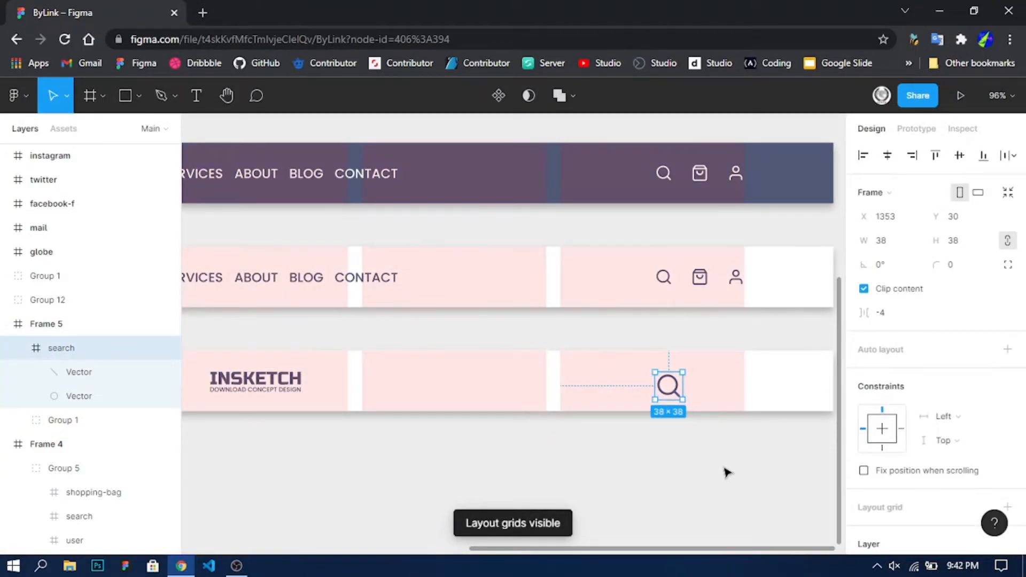
drag(689, 394, 733, 387)
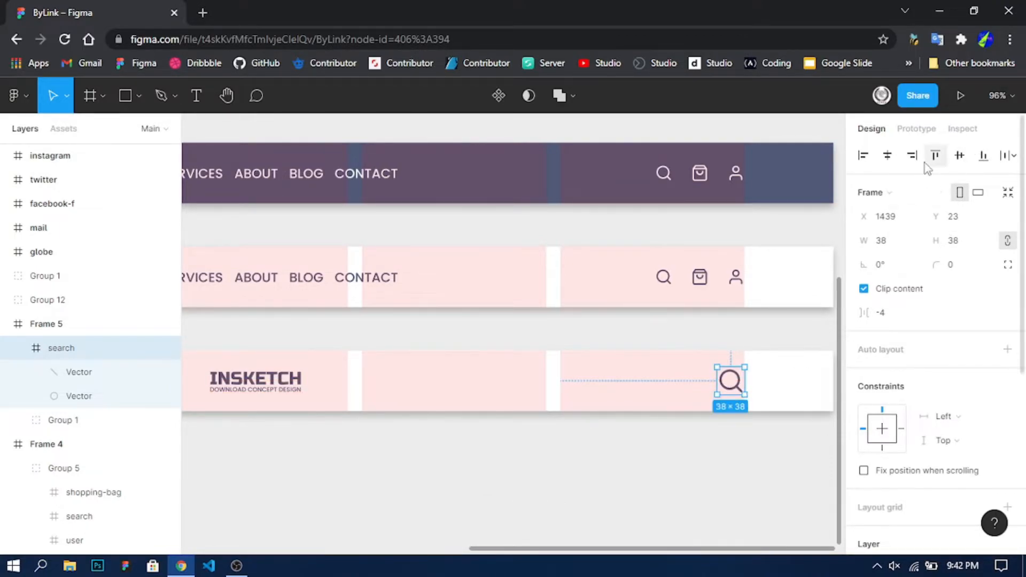
click(693, 473)
- Draw a horizontal Pen line about 30.5 wide near the start of the first grid column in the fifth bar
key(shift+1)
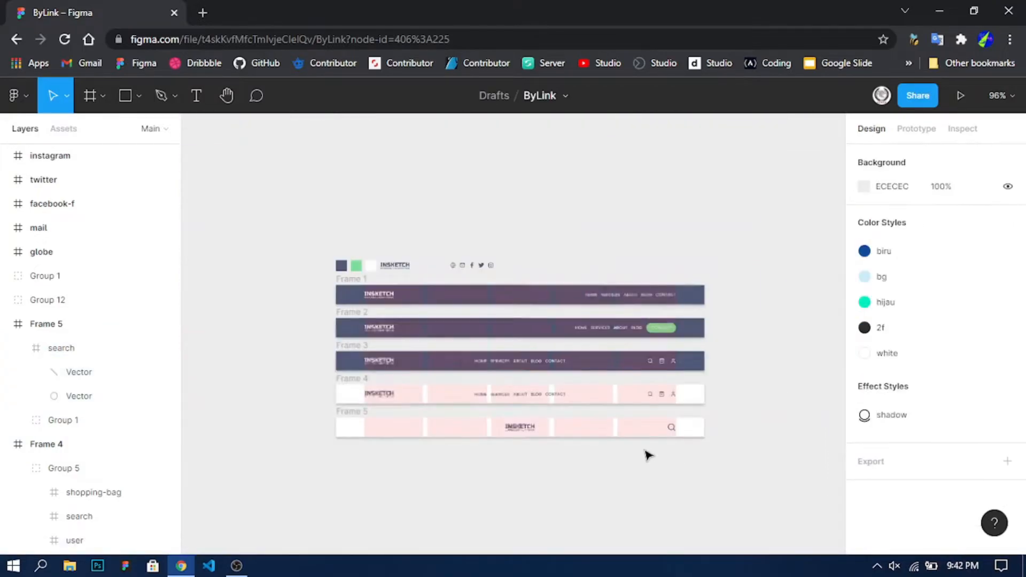
drag(541, 494, 576, 419)
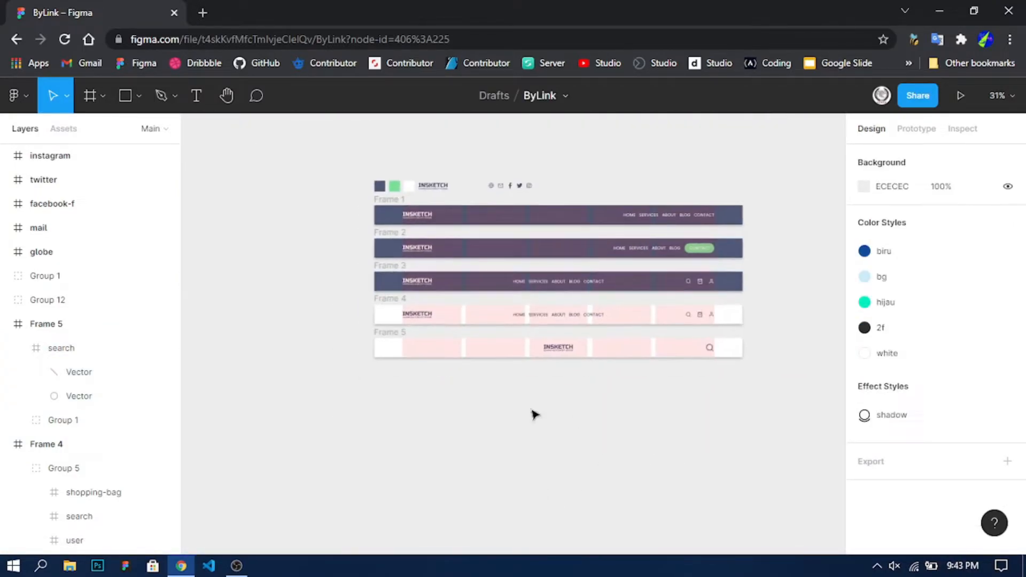
scroll(422, 365, up, 5)
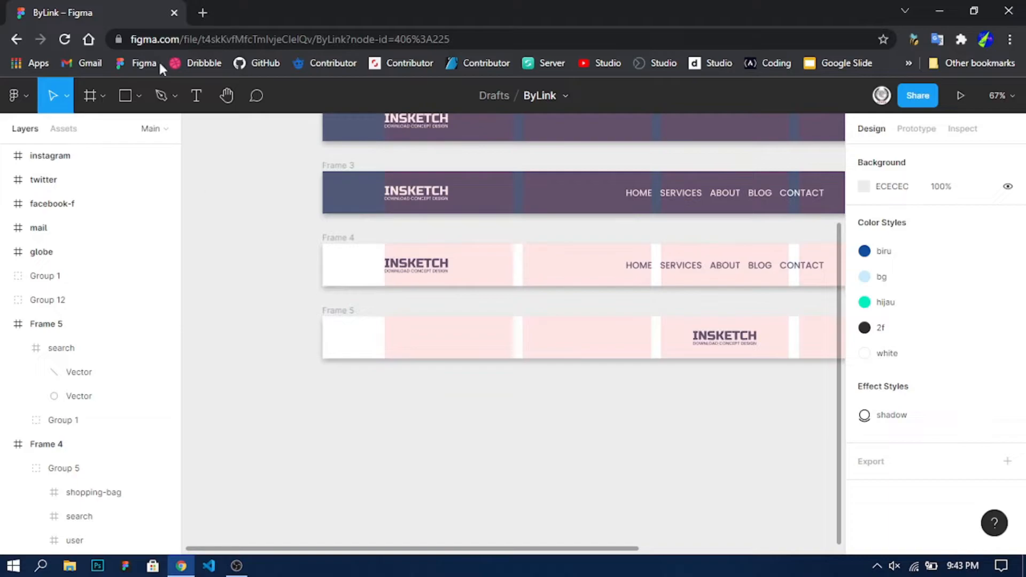
click(172, 101)
click(166, 95)
click(165, 96)
scroll(409, 363, up, 5)
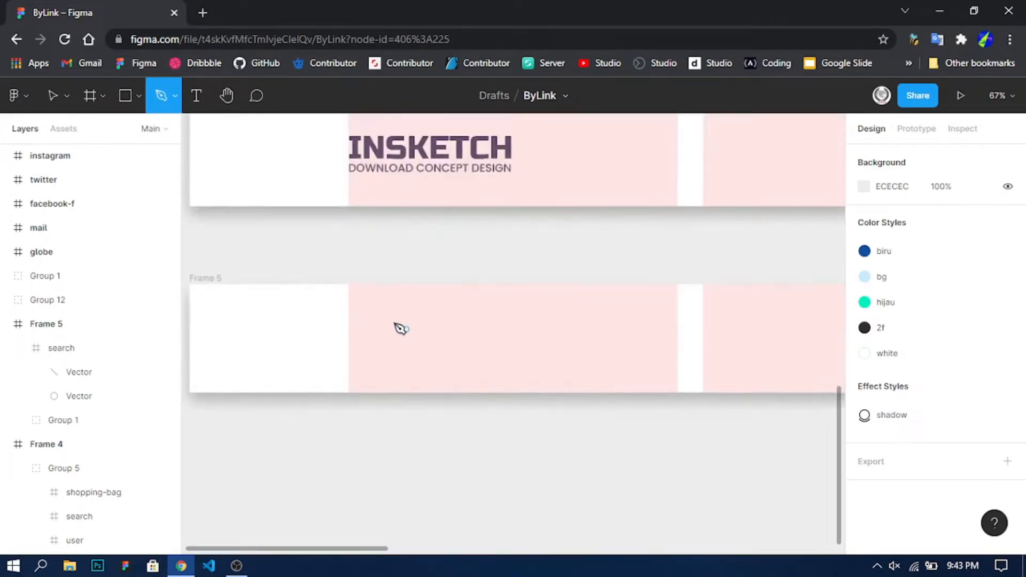
click(352, 315)
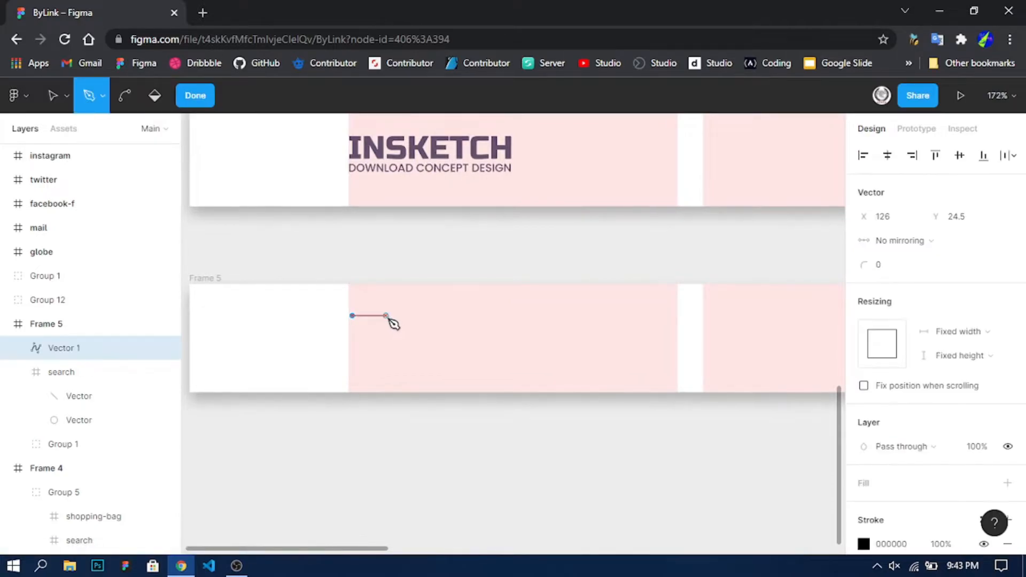
click(392, 316)
click(195, 96)
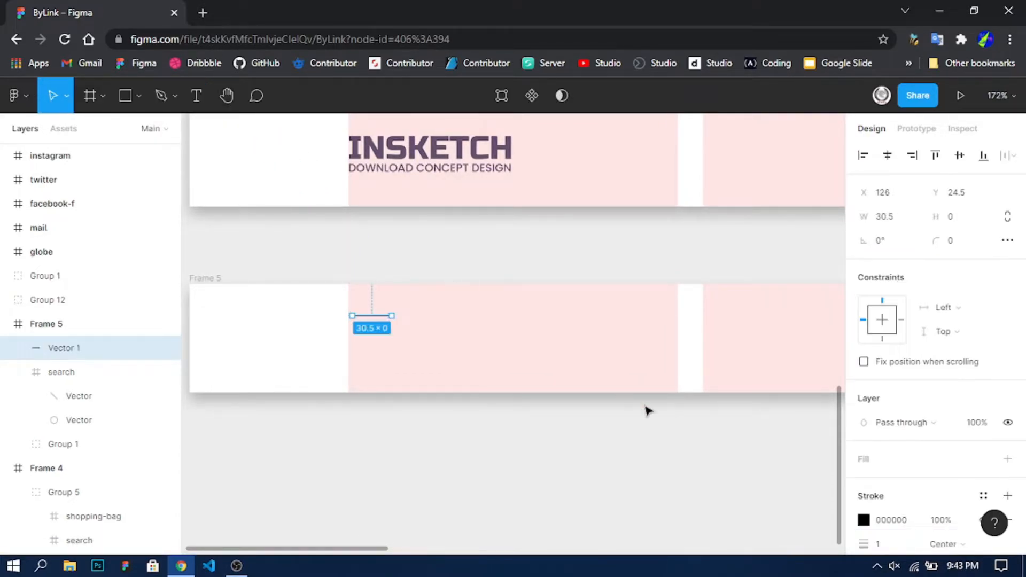
- Set the line's stroke width to 3 and give its ends round caps
scroll(960, 519, down, 2)
click(896, 470)
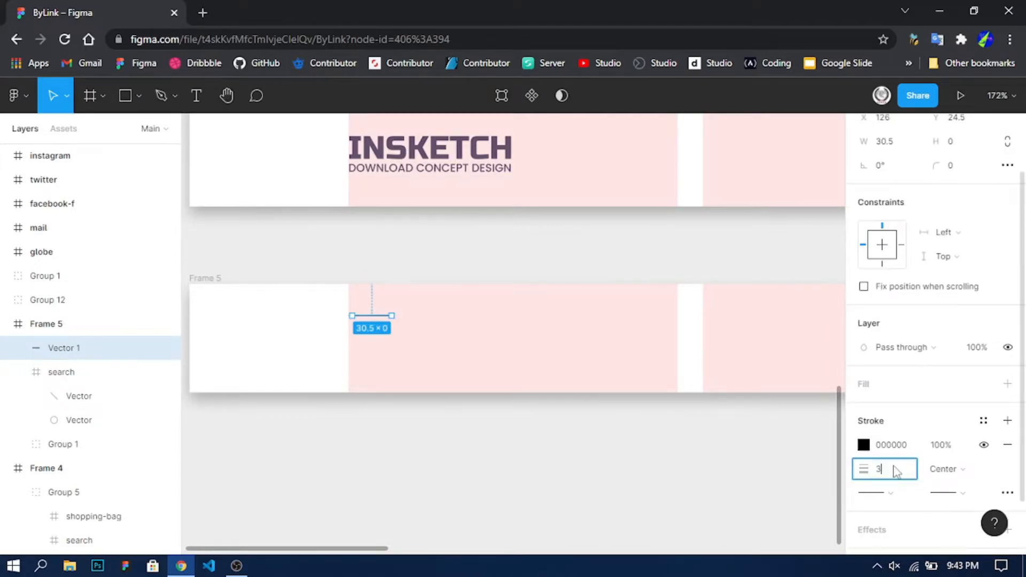
text(3)
key(Return)
click(958, 469)
click(956, 467)
click(949, 496)
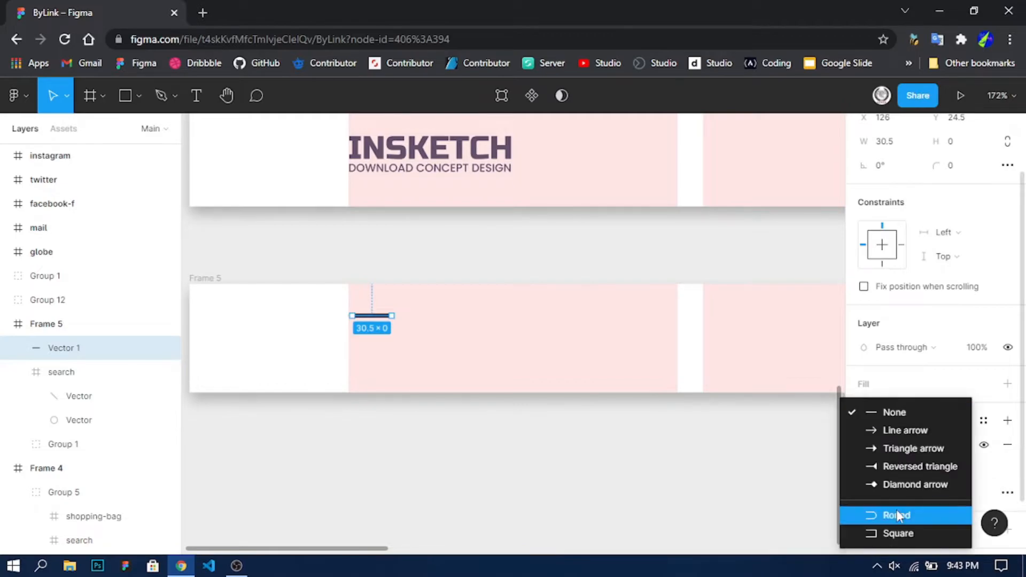
click(902, 514)
click(454, 468)
- Recolour the line's stroke to 505978 by sampling the dark blue of the third bar
scroll(454, 468, down, 1)
scroll(435, 468, down, 3)
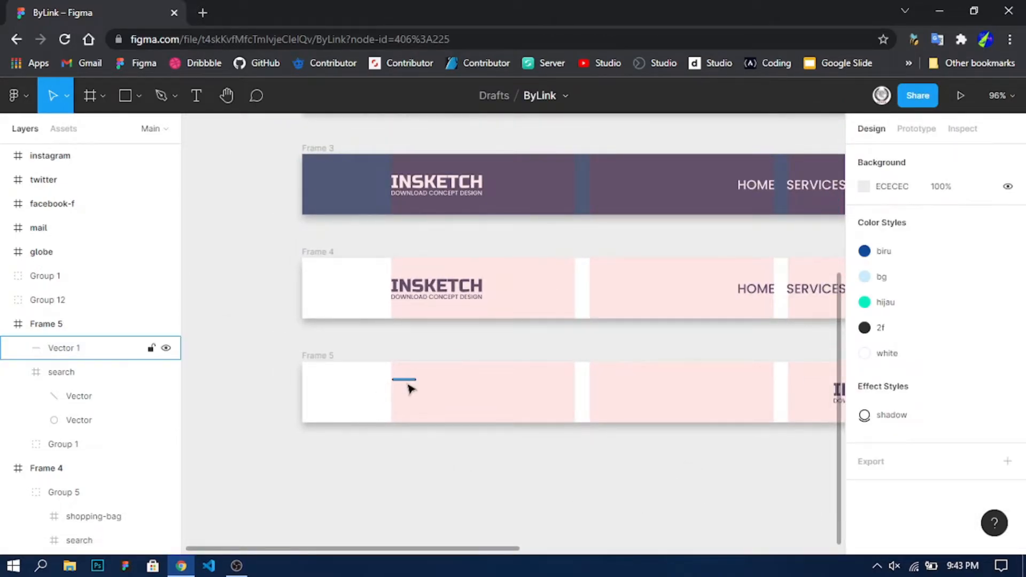
click(409, 382)
scroll(866, 506, down, 2)
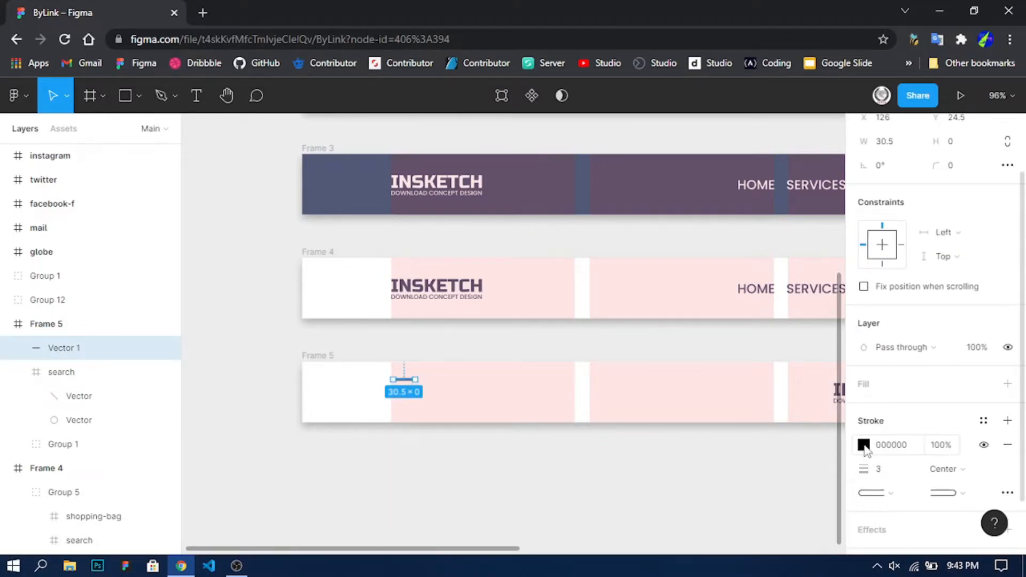
click(863, 444)
click(686, 386)
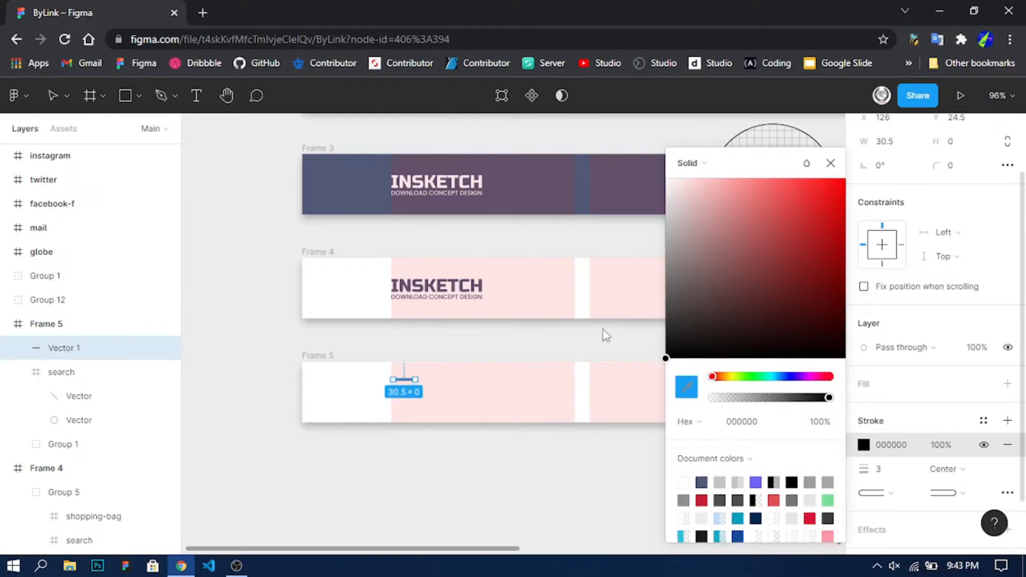
click(369, 187)
click(831, 163)
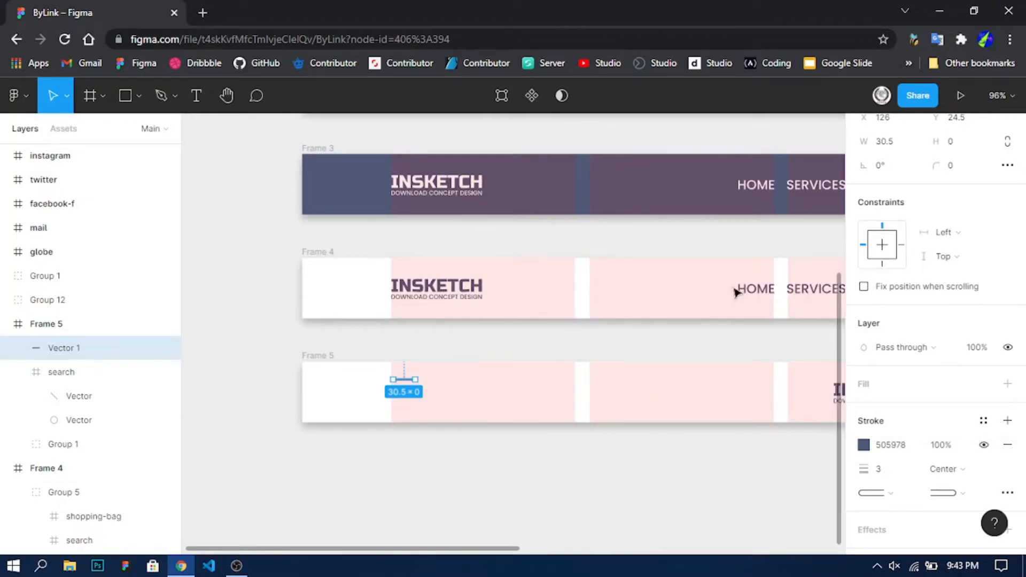
click(390, 500)
- Duplicate the line twice into a three-line menu icon with spacing 10, and group the three lines
scroll(403, 382, up, 5)
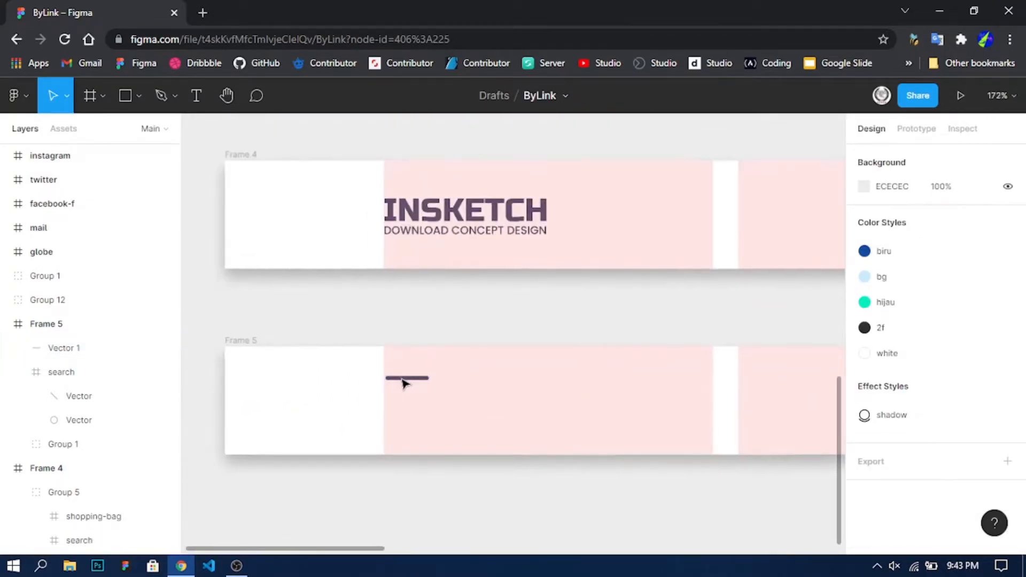
drag(403, 380, 412, 359)
click(431, 413)
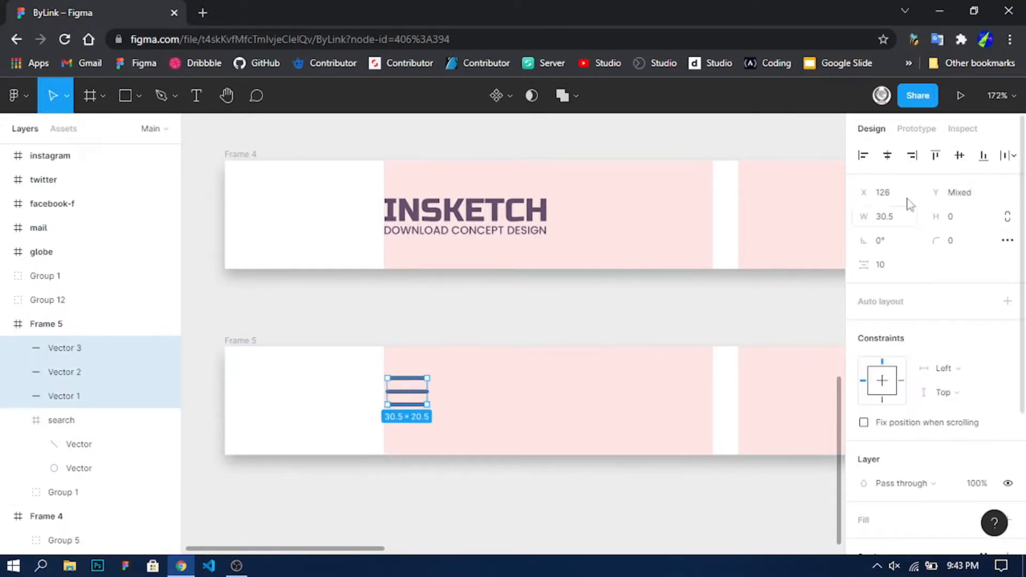
drag(853, 265, 856, 262)
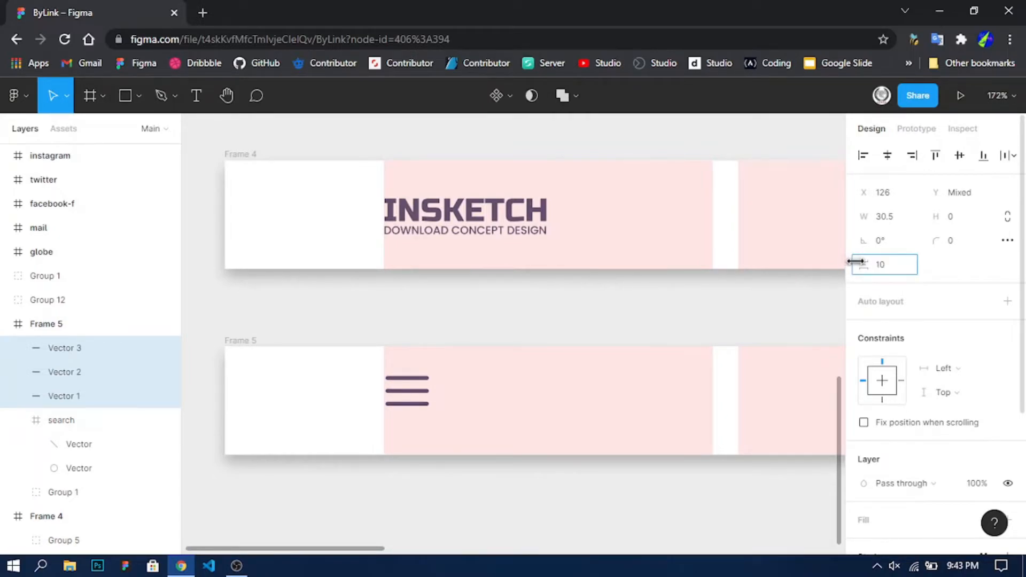
key(ctrl+g)
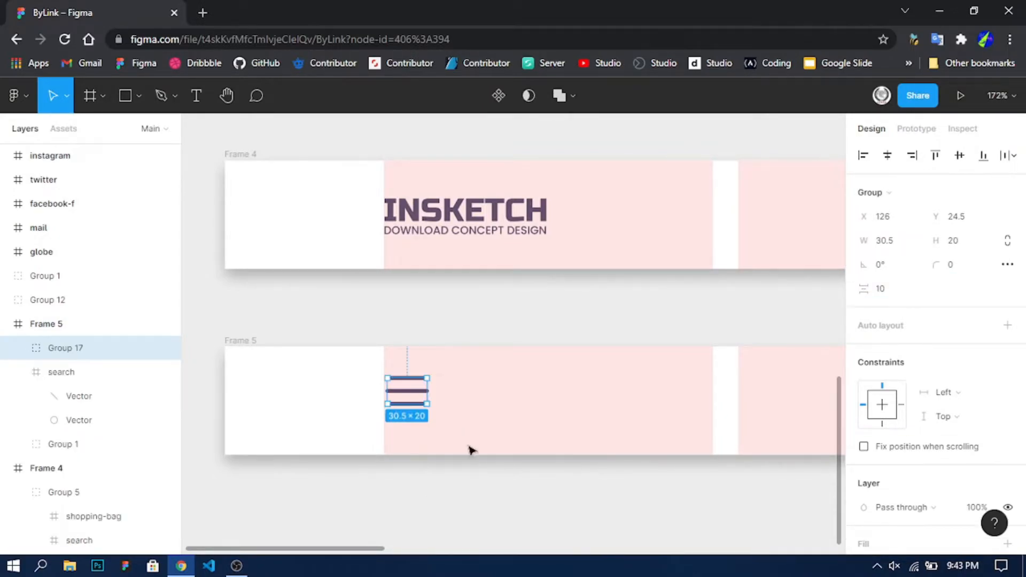
- Centre the menu icon vertically in the fifth bar and move it to the first column's left edge at X 123
click(959, 156)
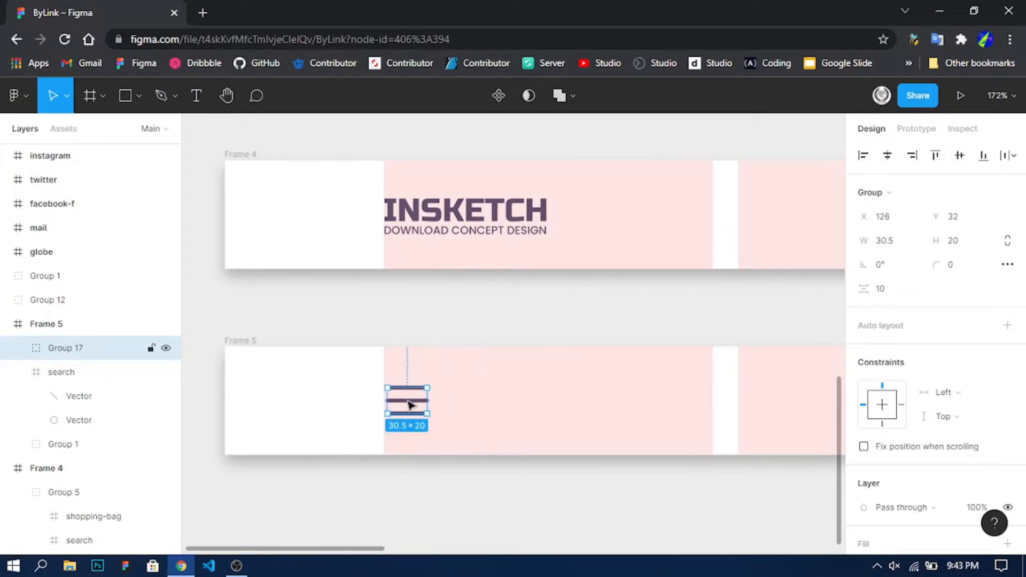
drag(404, 405, 405, 405)
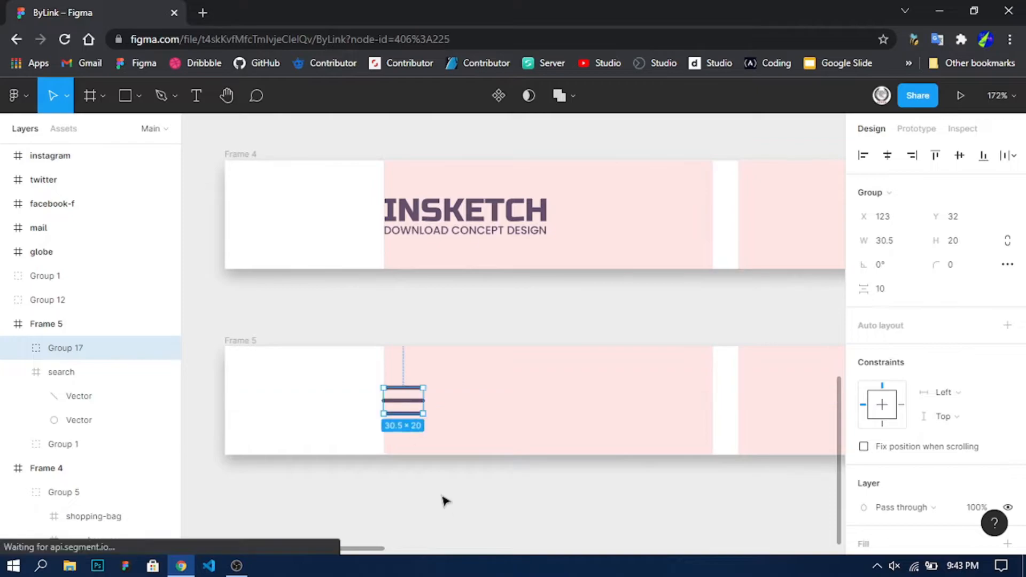
click(453, 508)
- Hide the layout grids and view all five bars together
scroll(368, 478, down, 5)
click(292, 382)
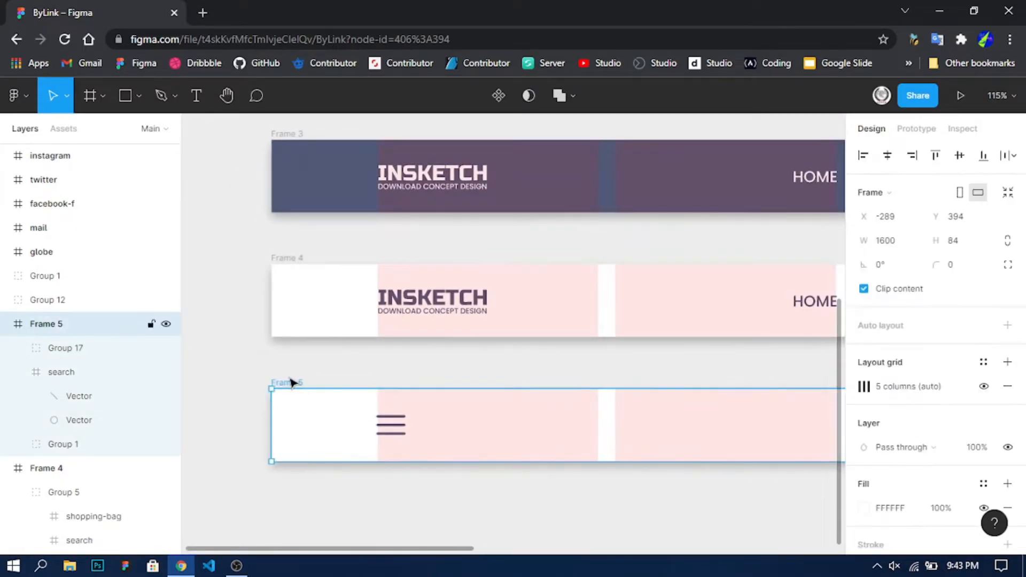
key(ctrl+shift+4)
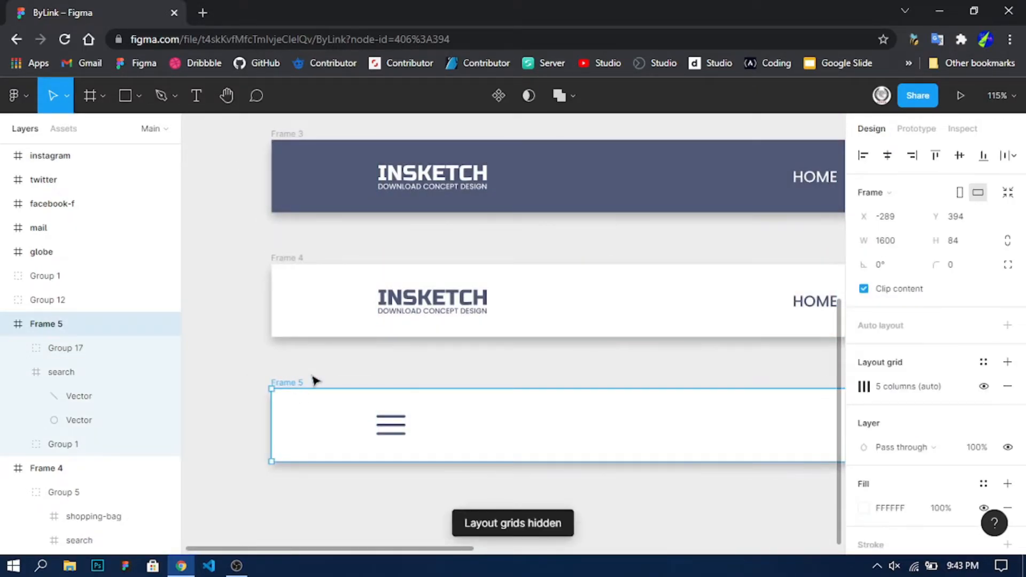
scroll(342, 381, down, 5)
scroll(614, 467, up, 3)
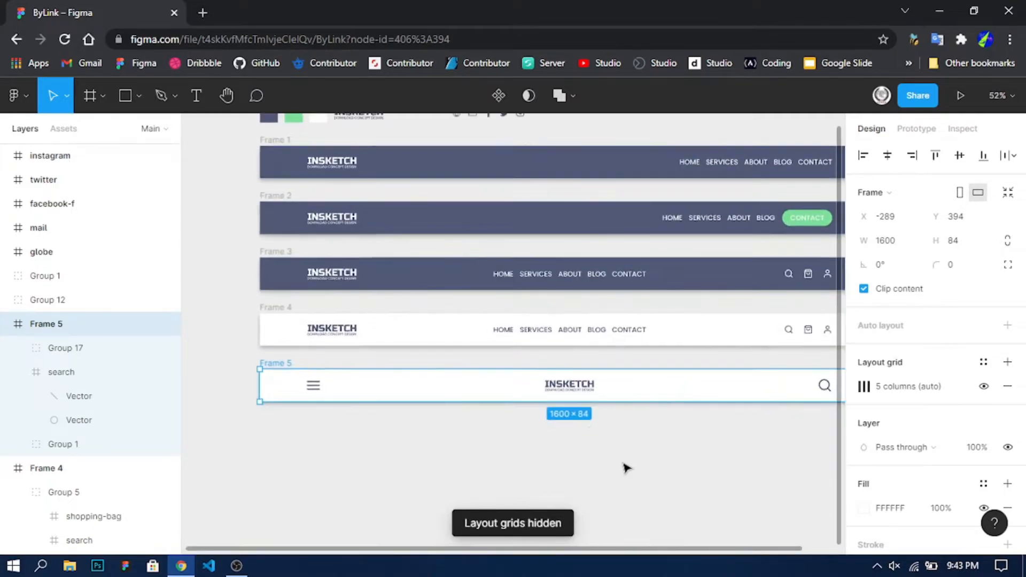
scroll(614, 465, down, 1)
click(654, 465)
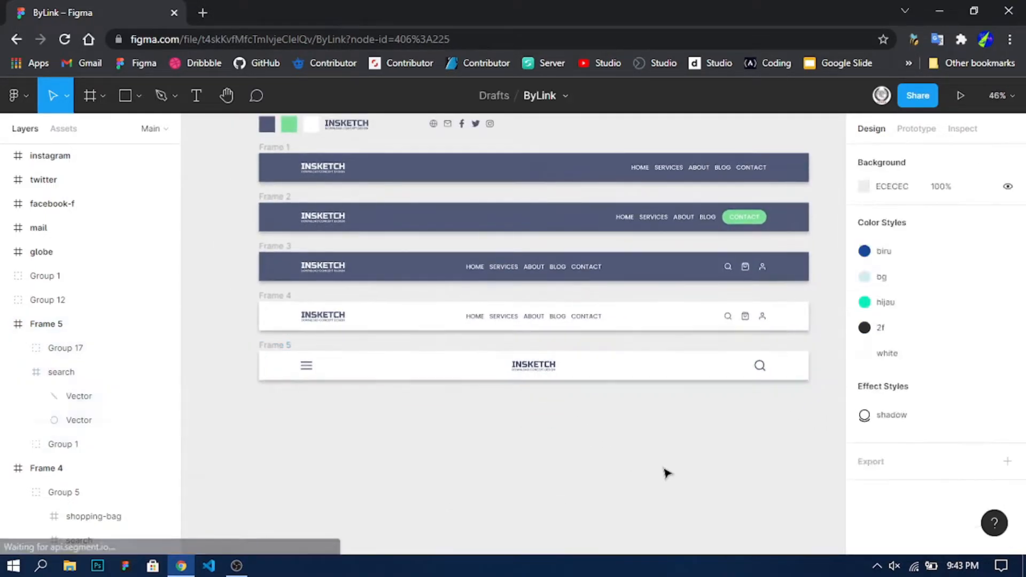
click(279, 348)
drag(279, 351, 277, 404)
click(422, 473)
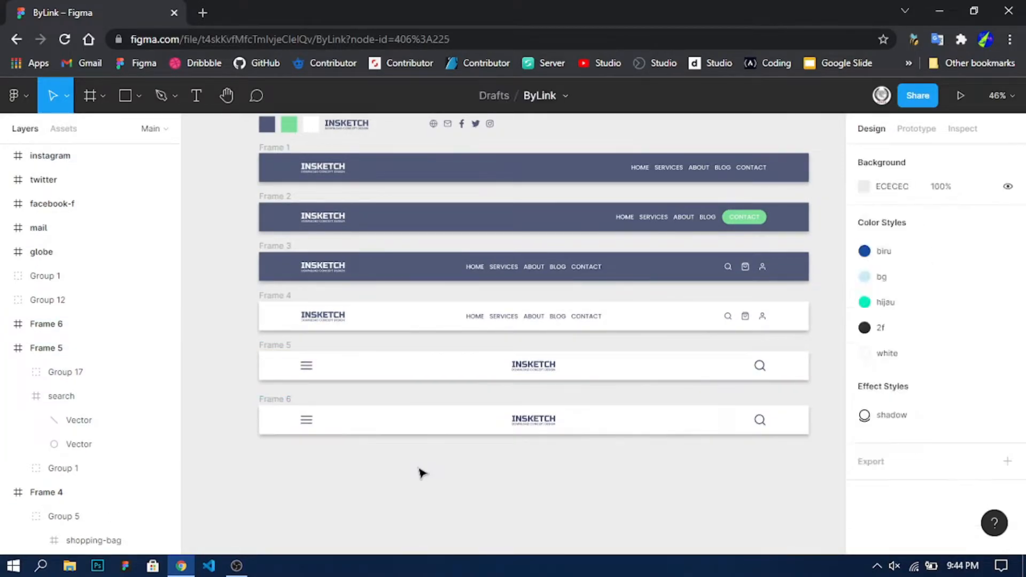
click(282, 398)
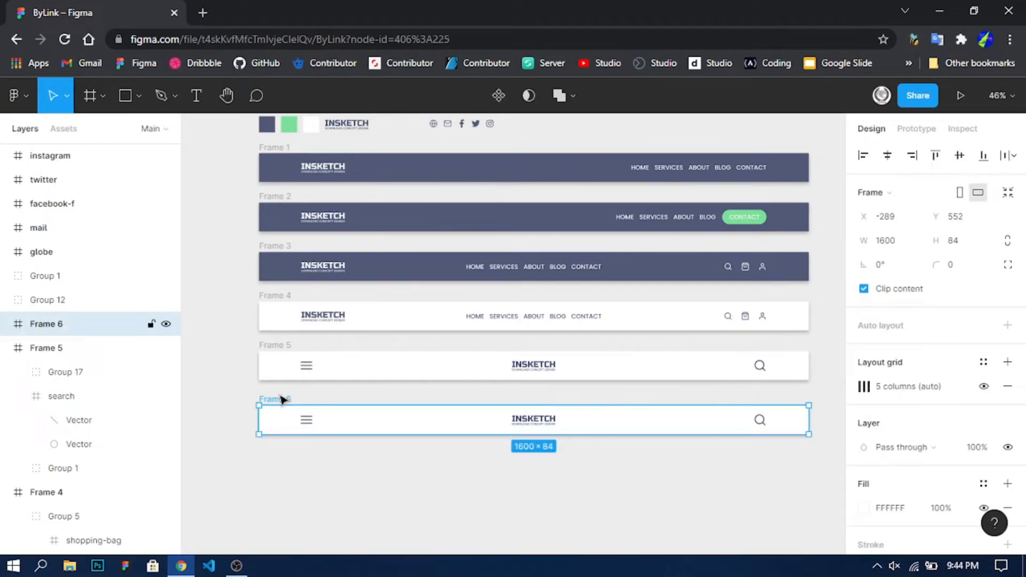
key(Delete)
- Create a new 1600 by 131 frame below the fifth bar, aligned with the bars above
click(90, 95)
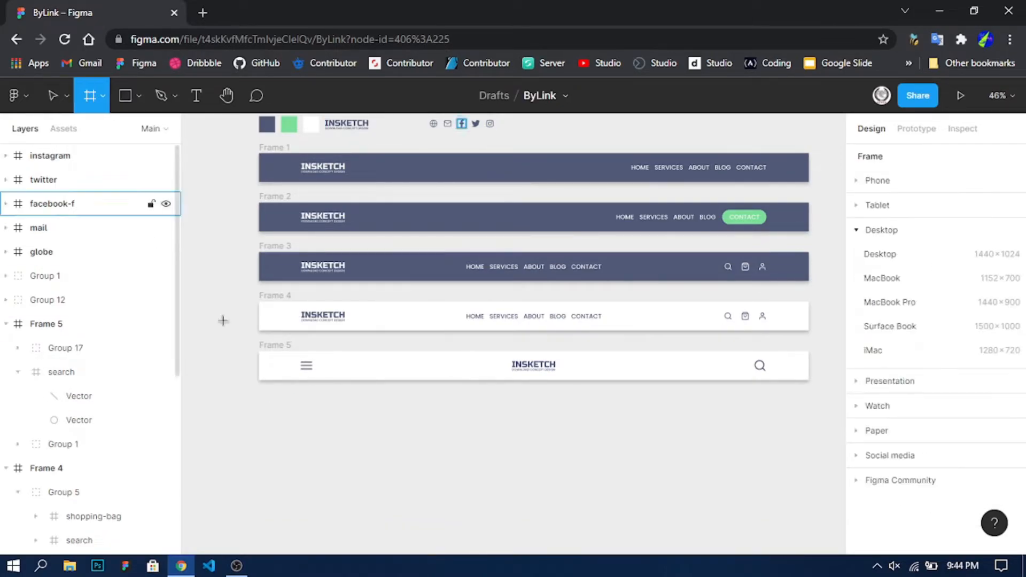
drag(266, 409, 808, 473)
drag(266, 430, 259, 429)
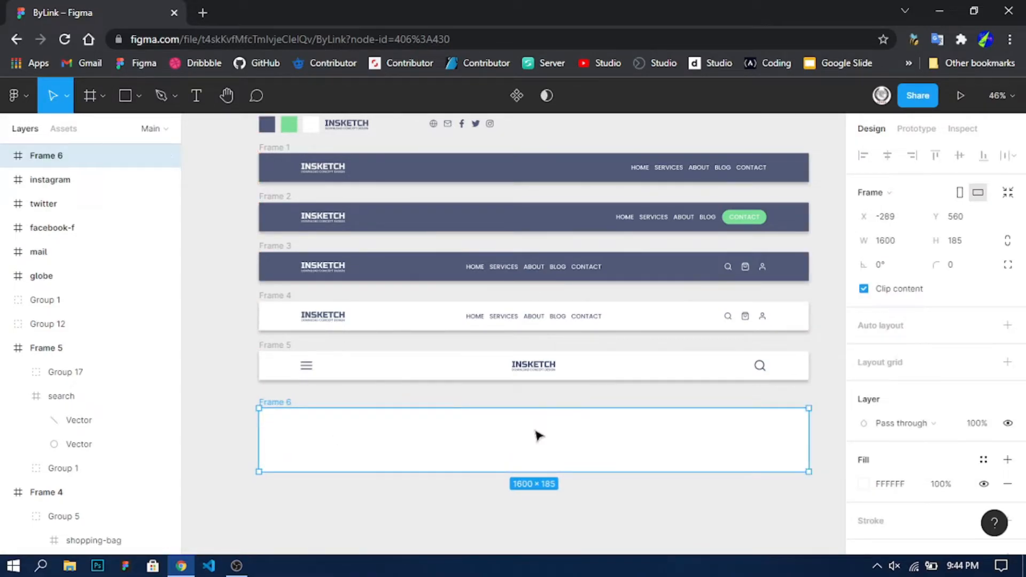
drag(524, 472, 527, 452)
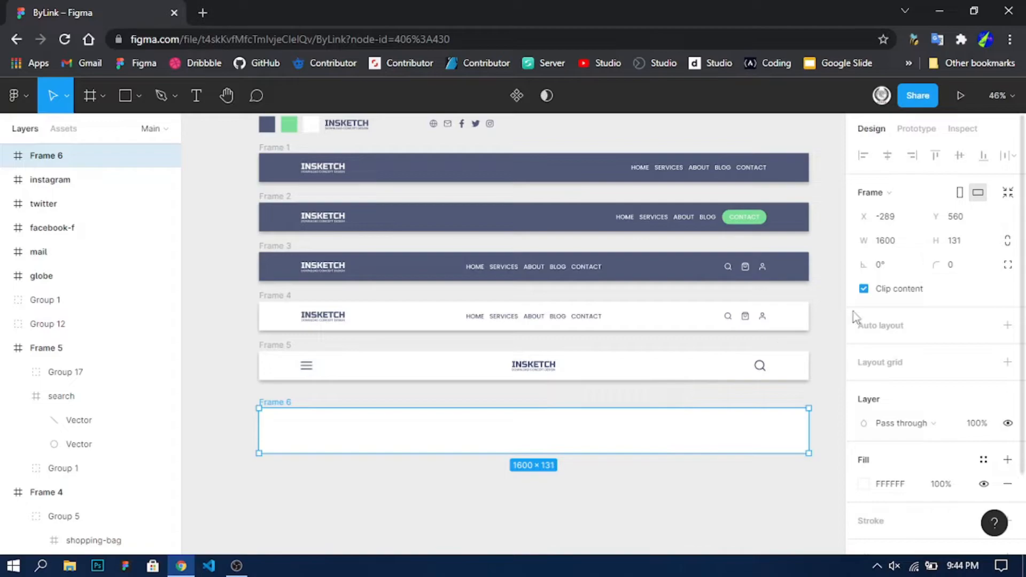
click(516, 525)
- Collapse the layer contents of Frame 5, Frame 4, Frame 3, Frame 2 and Frame 1
click(130, 92)
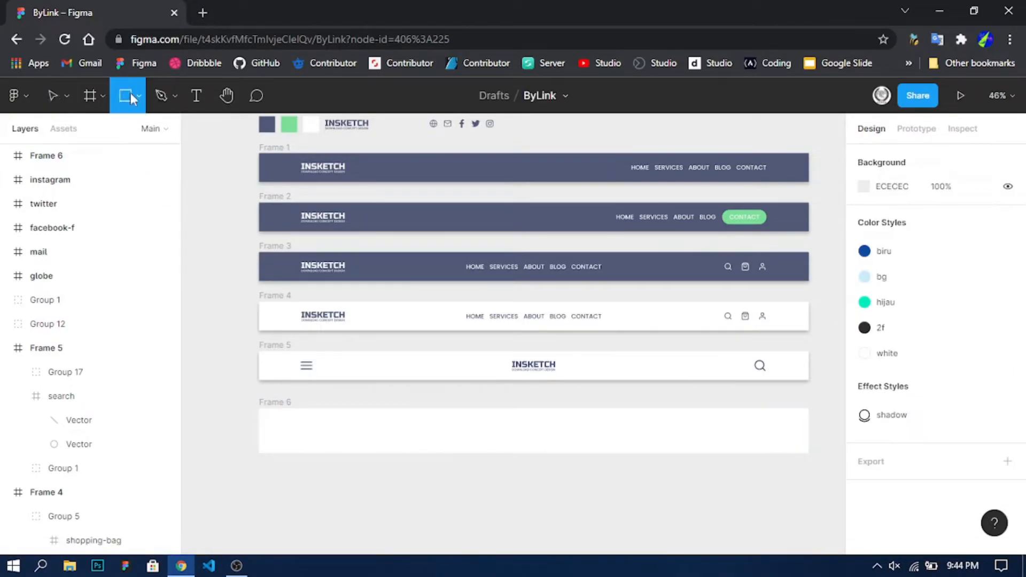
click(88, 97)
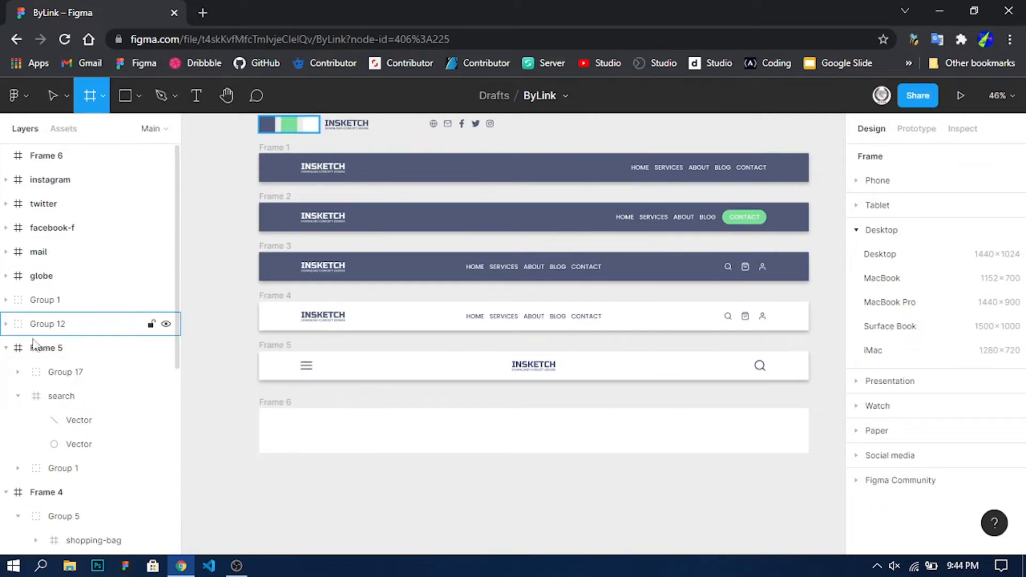
click(5, 348)
click(6, 372)
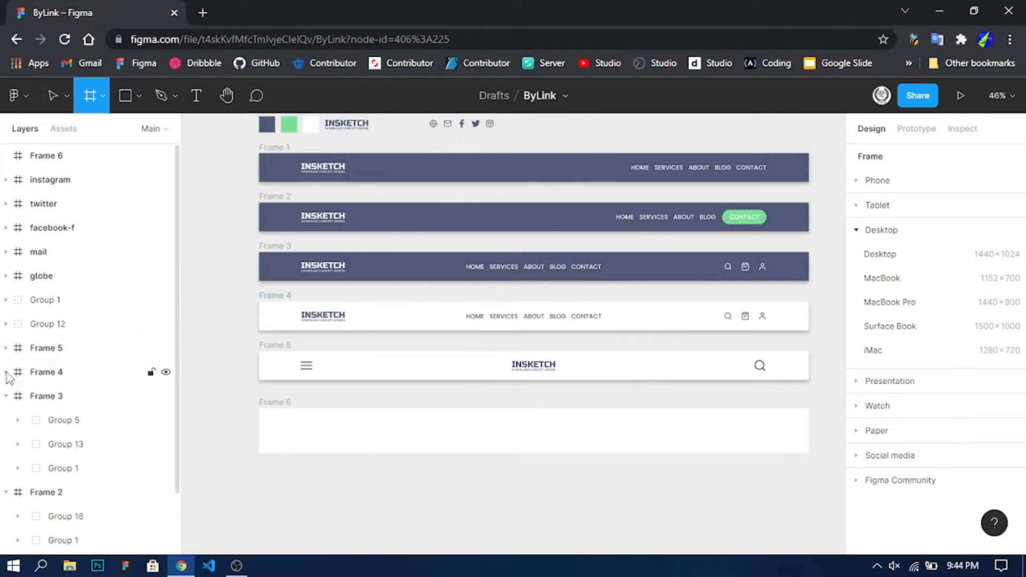
click(5, 396)
click(6, 420)
click(6, 444)
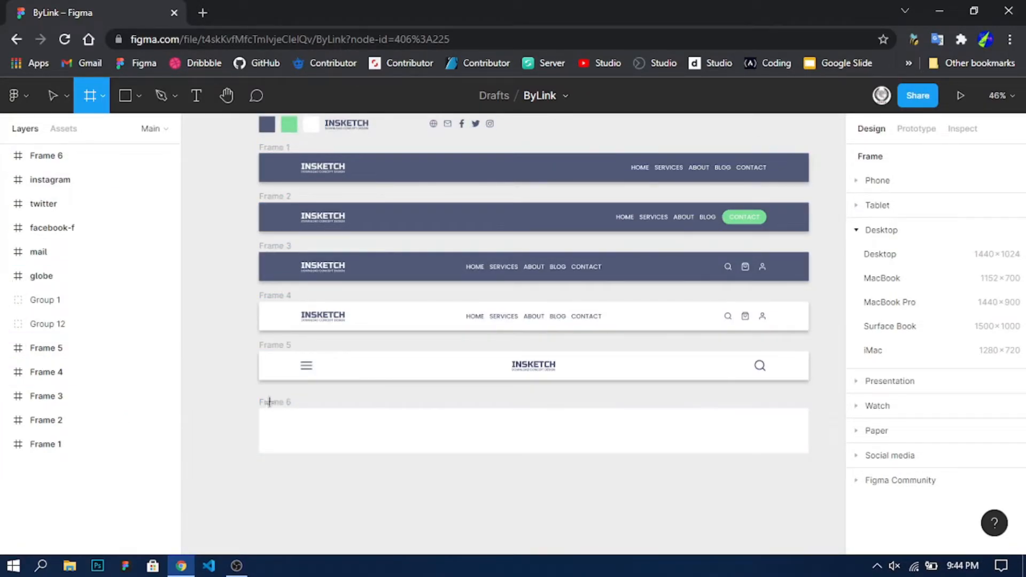
click(62, 93)
- Draw a nested 1600 by 45 frame along the upper edge inside the sixth bar and select it
click(282, 406)
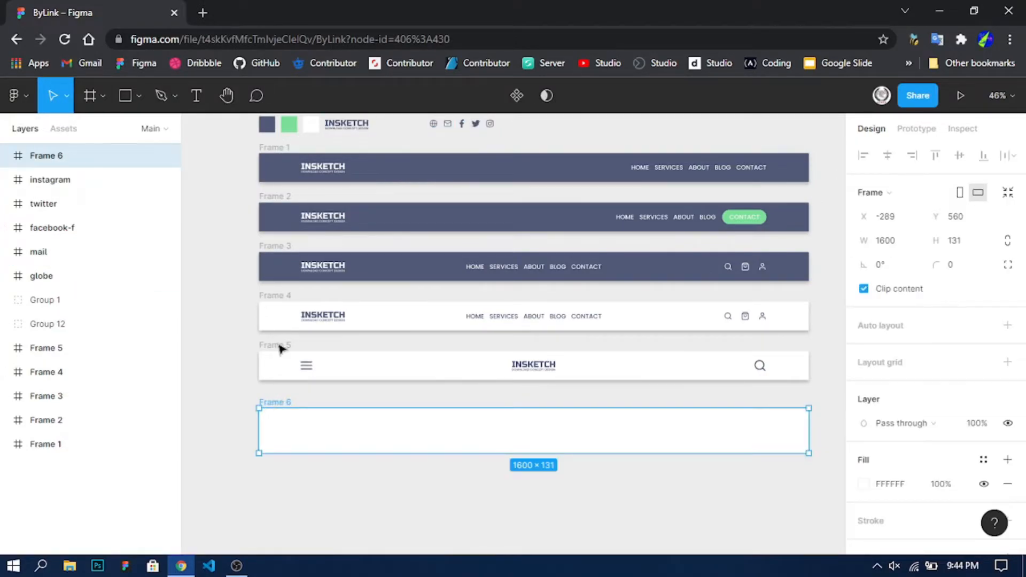
click(89, 93)
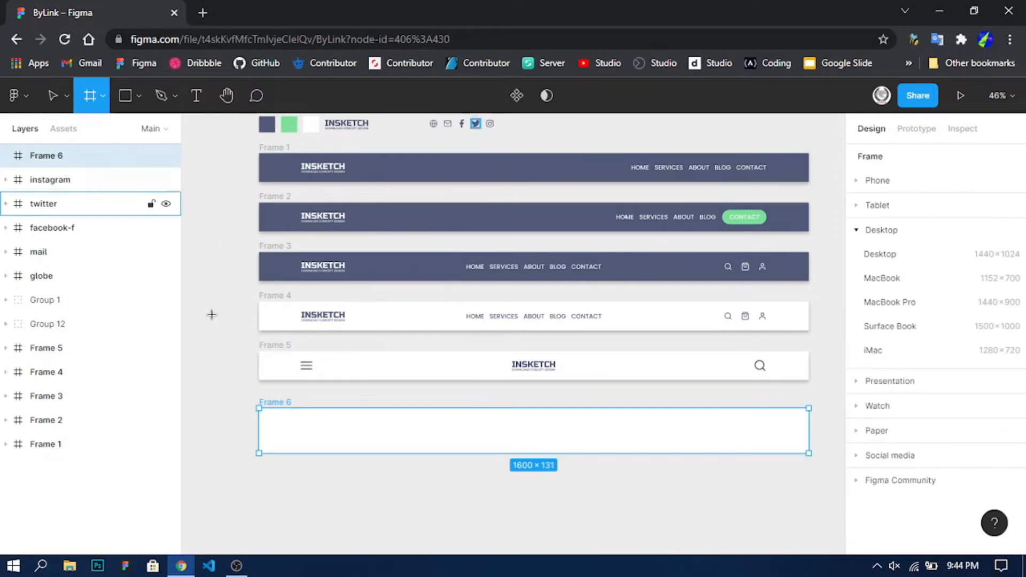
mouse_move(259, 407)
mouse_down()
mouse_move(597, 440)
mouse_move(802, 419)
mouse_move(810, 426)
mouse_move(795, 451)
mouse_up()
click(756, 484)
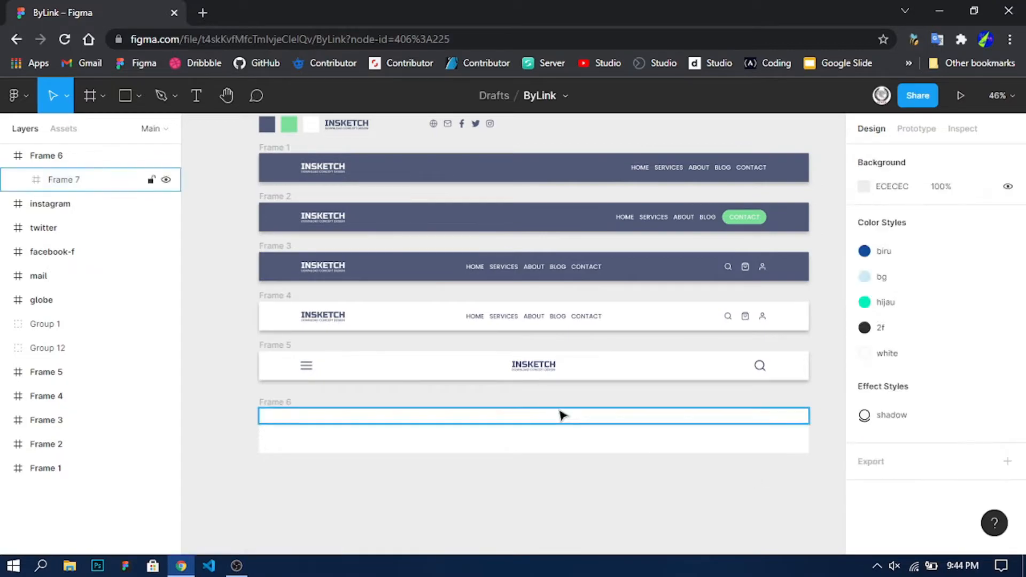
click(527, 420)
scroll(928, 411, down, 4)
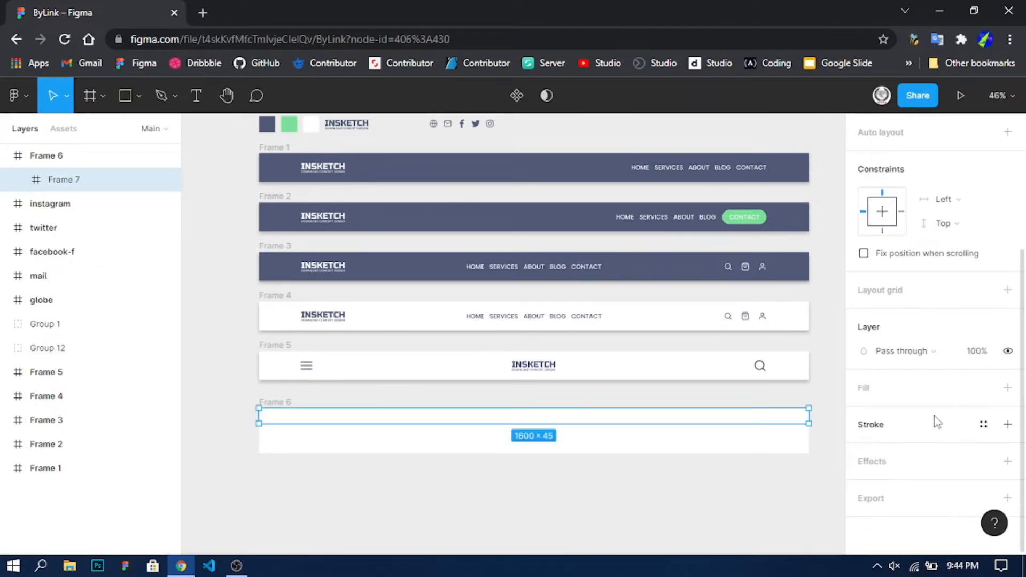
- Fill the nested upper strip of the sixth bar with the dark blue 505978 sampled from the second bar
click(1007, 388)
click(862, 413)
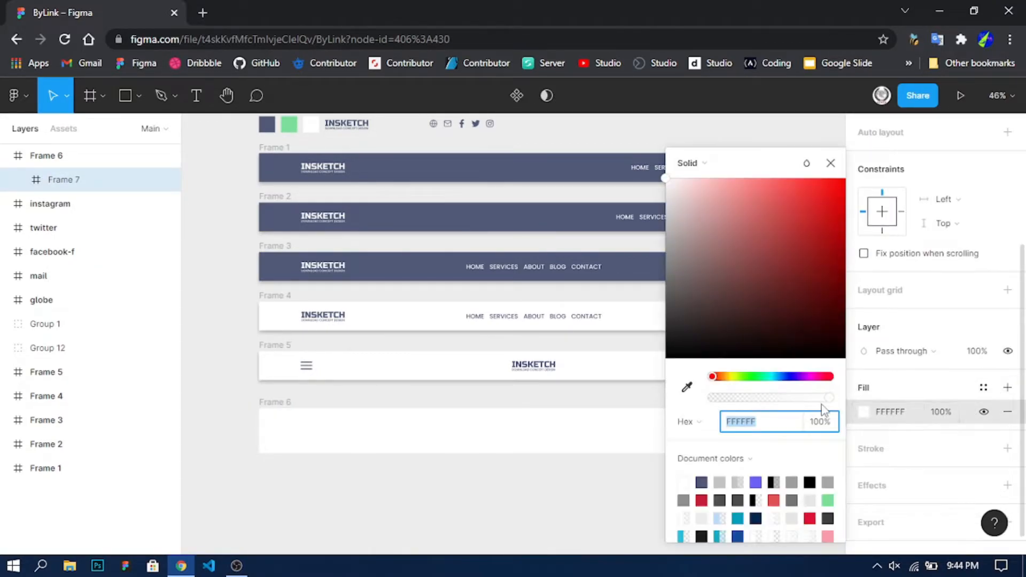
click(686, 387)
click(537, 214)
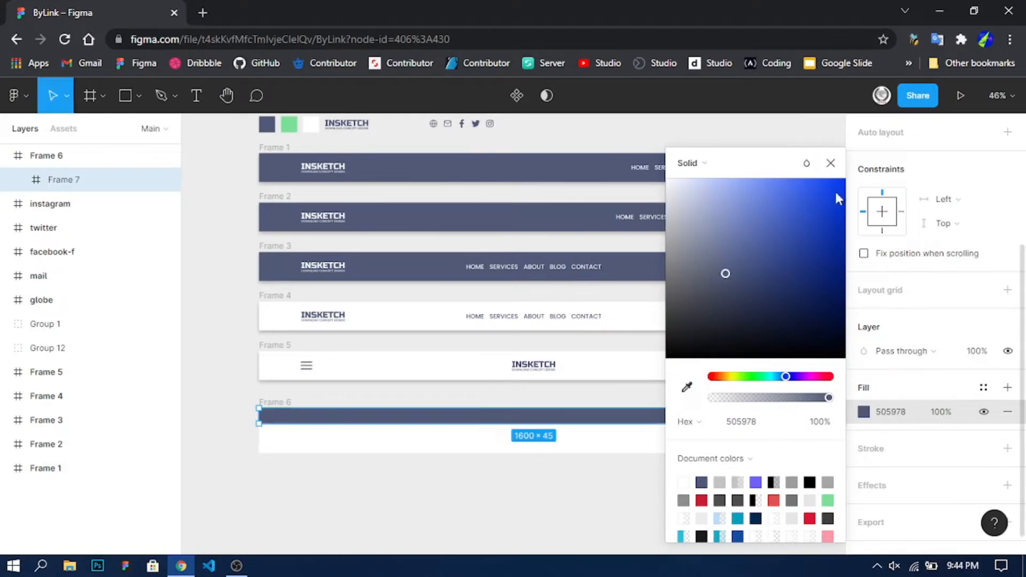
click(830, 163)
click(821, 223)
- Draw a nested 1600 by 86 frame inside the sixth bar, filling the area below the dark strip
click(89, 95)
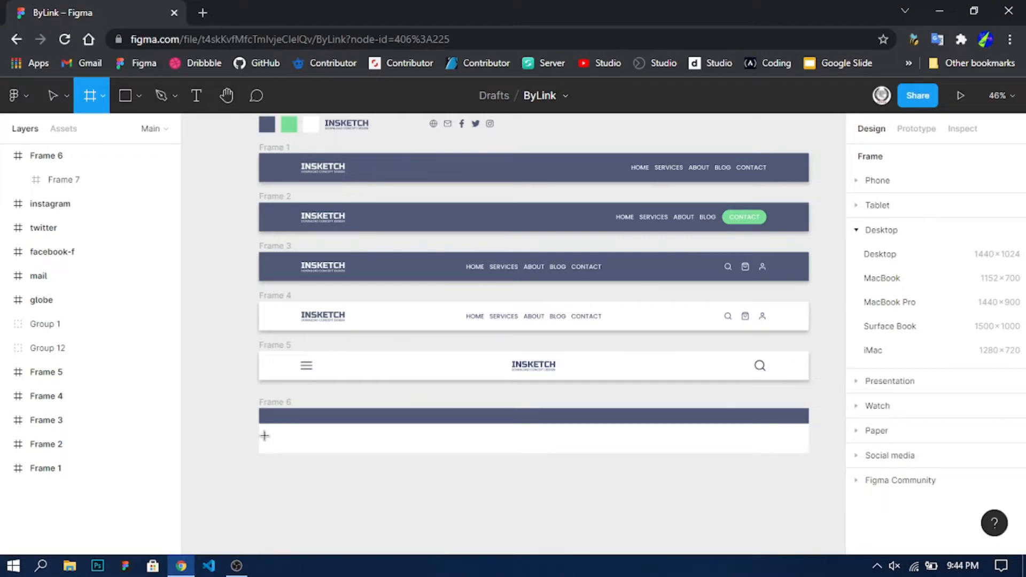
click(46, 156)
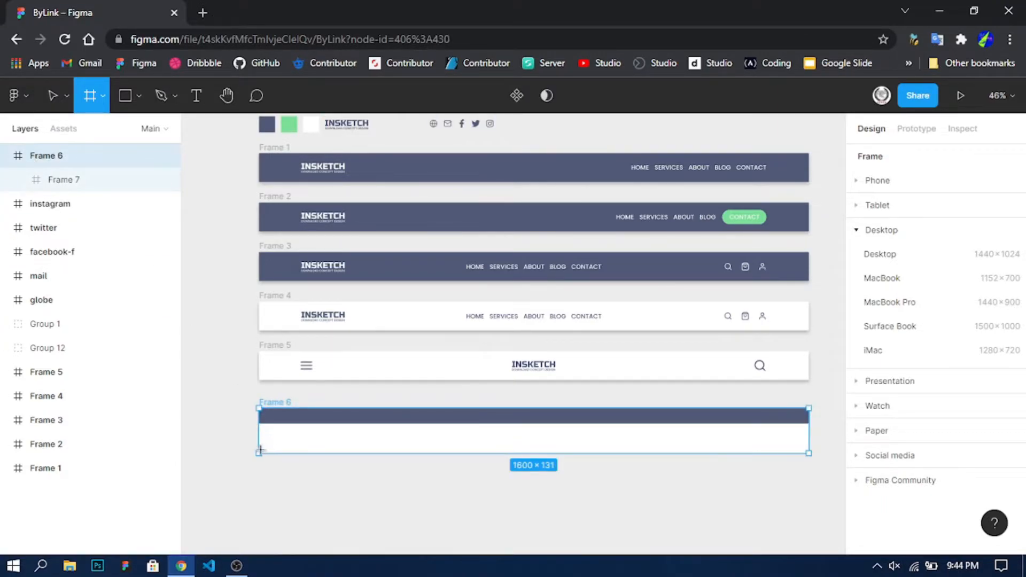
drag(257, 455, 812, 427)
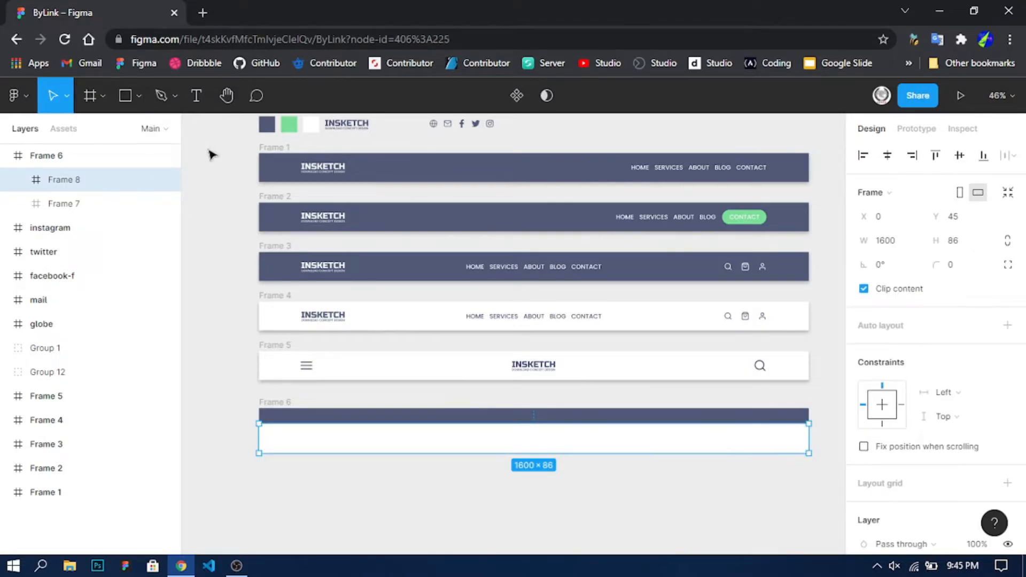
click(377, 505)
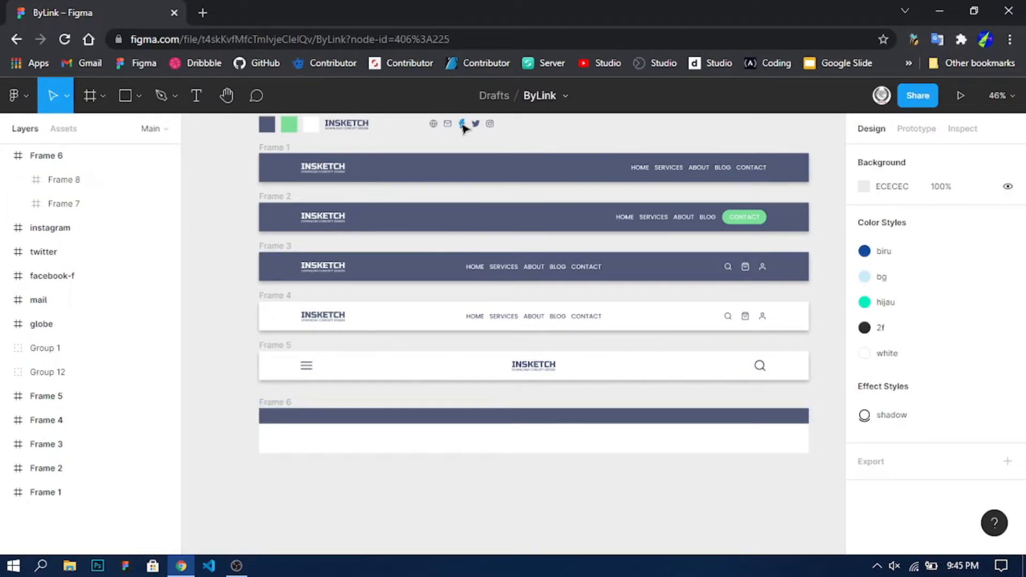
- Move the globe, mail, Facebook, Twitter and Instagram icons from above the first bar to below the sixth bar
scroll(404, 124, up, 1)
drag(403, 126, 549, 141)
click(550, 141)
scroll(550, 141, up, 1)
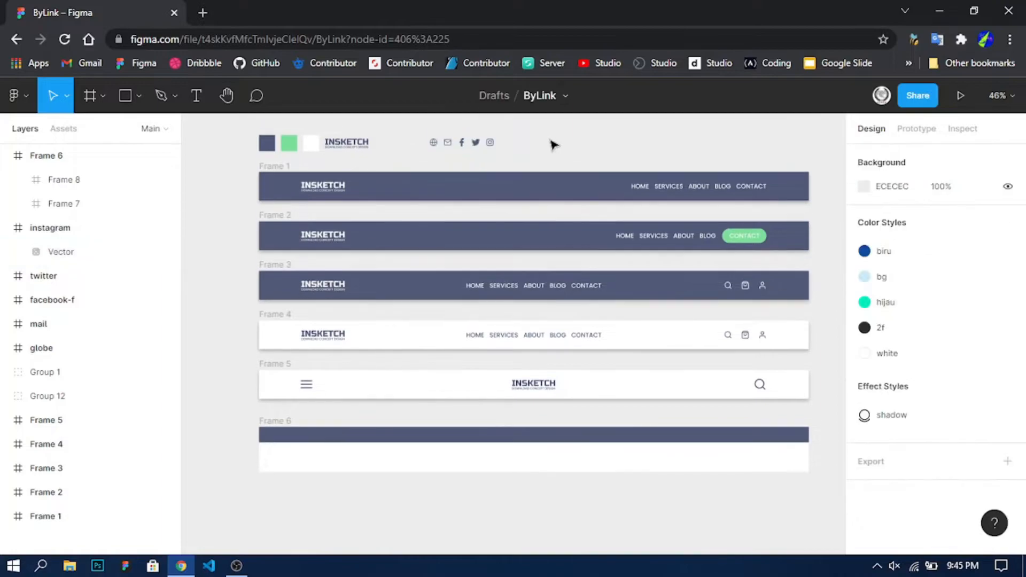
drag(419, 129, 361, 501)
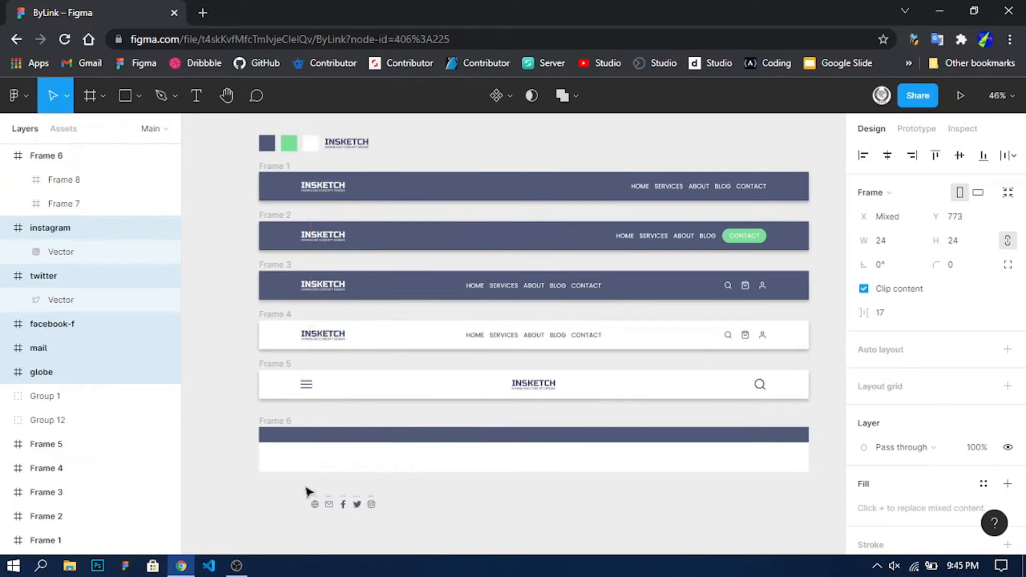
- Group the Facebook, Twitter and Instagram icons and move the group well to the right of the mail icon
scroll(312, 487, up, 5)
scroll(454, 478, down, 1)
click(531, 493)
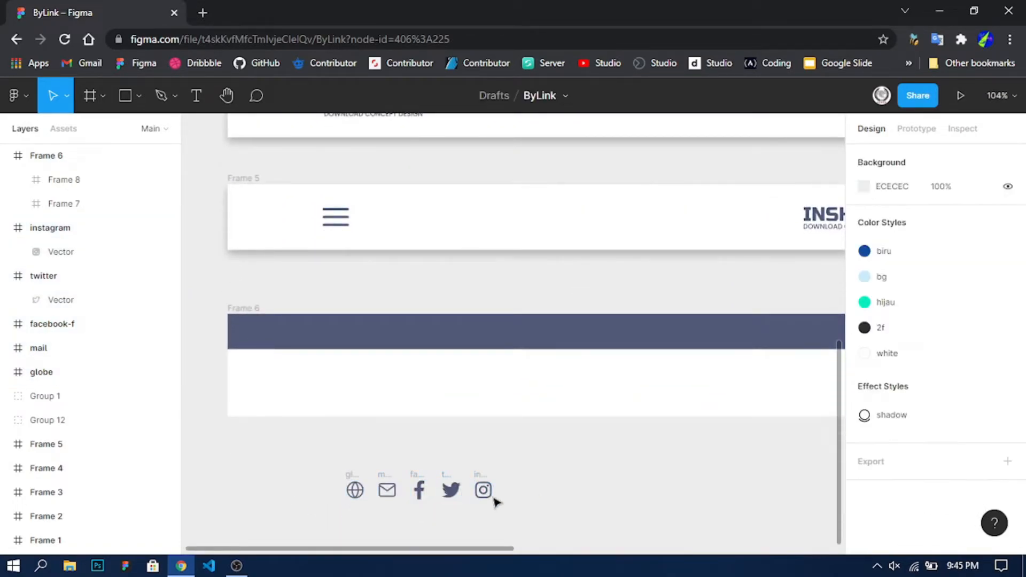
drag(404, 456, 516, 519)
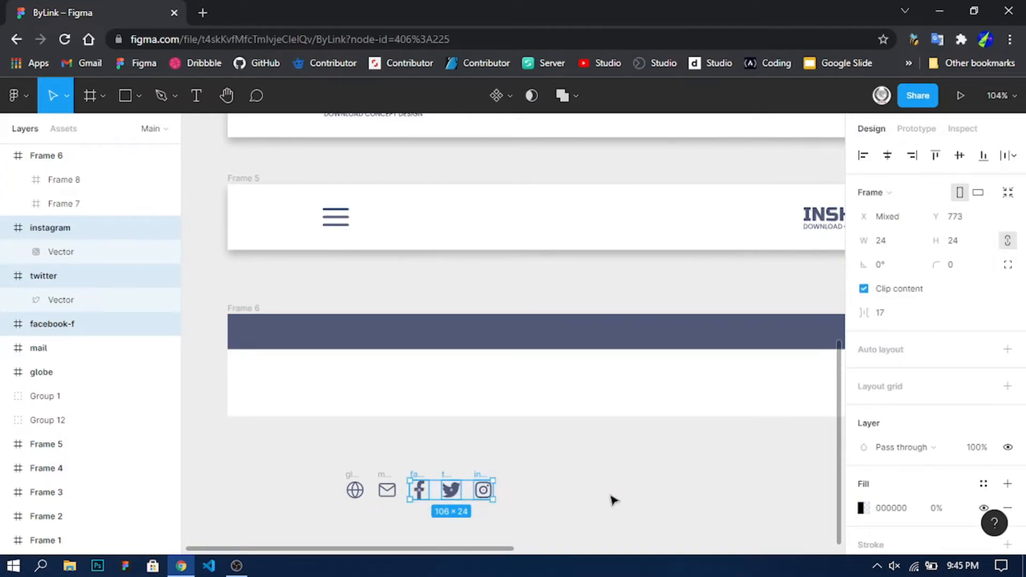
key(ctrl+g)
drag(458, 495, 705, 505)
click(396, 476)
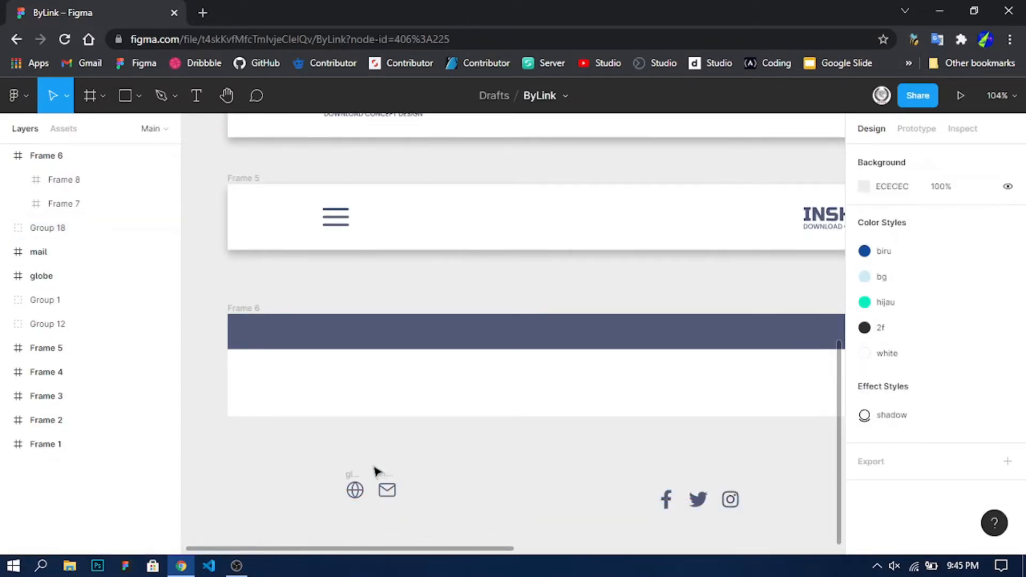
- Spread the mail and globe icons apart to make room for text beside each
click(379, 473)
click(62, 250)
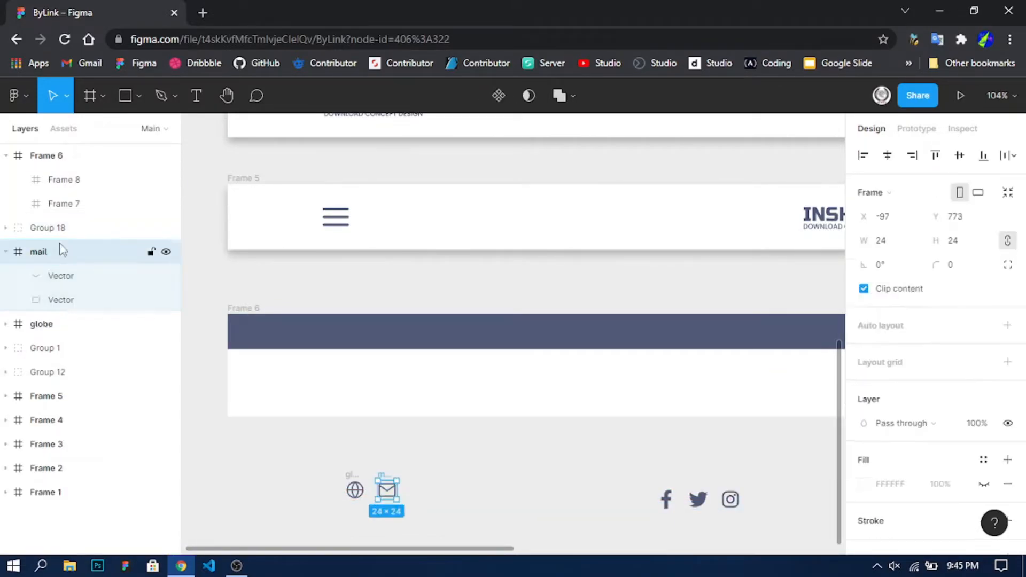
drag(390, 495, 436, 496)
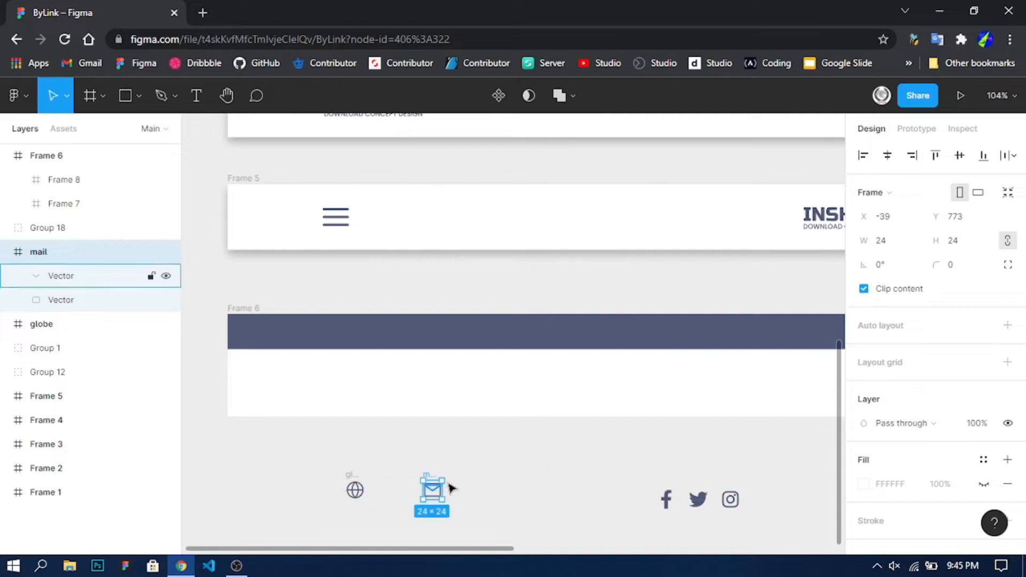
click(429, 469)
drag(319, 462, 417, 528)
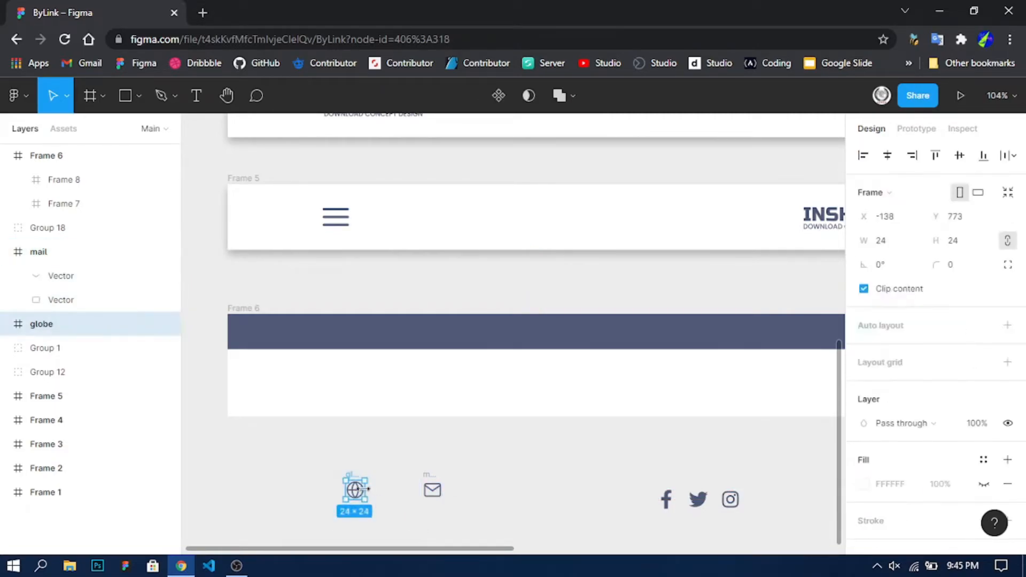
drag(357, 496, 292, 496)
- Add the text "insketch.io" between the globe and mail icons
click(199, 124)
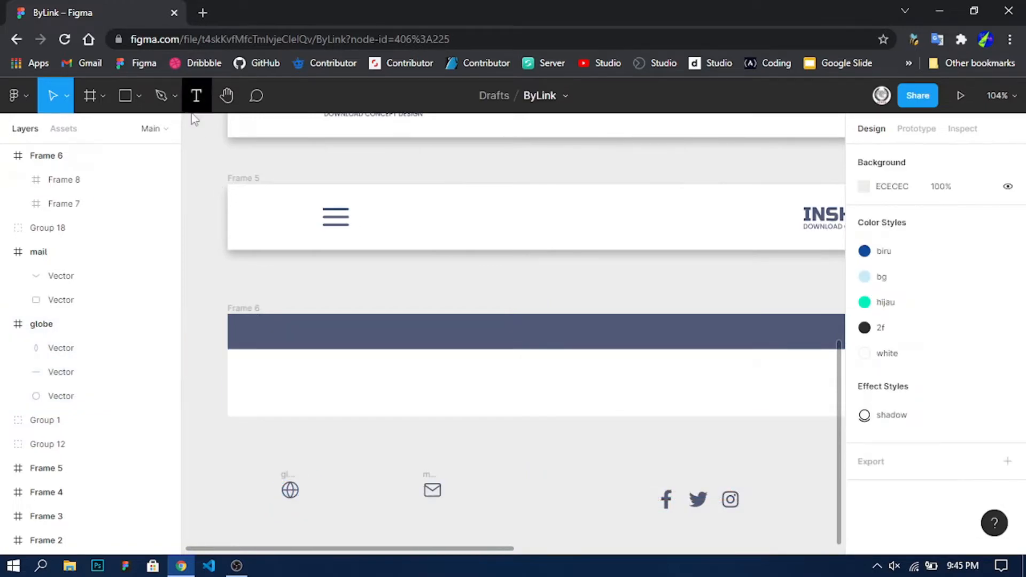
key(t)
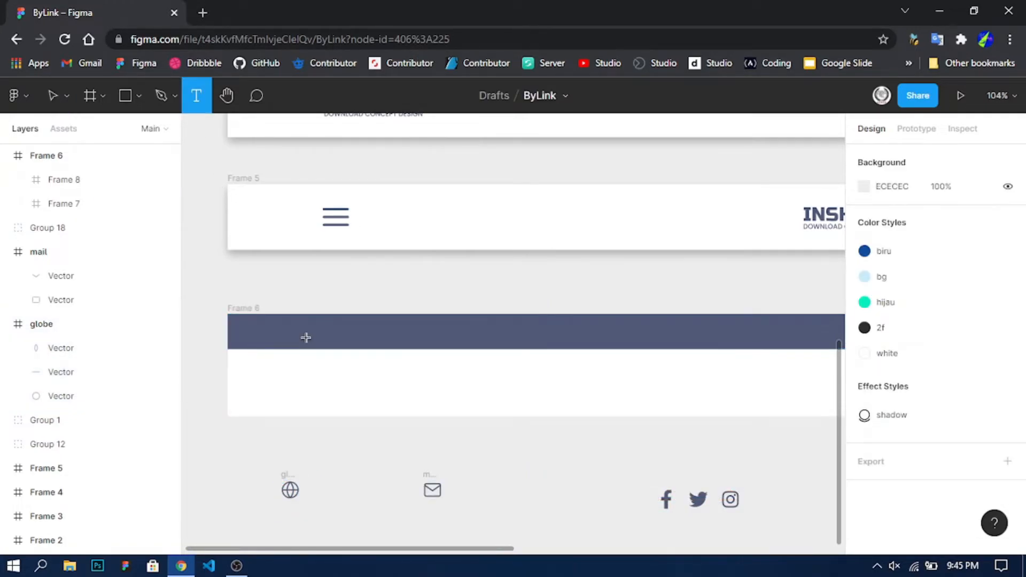
click(344, 491)
text(INSKETCH)
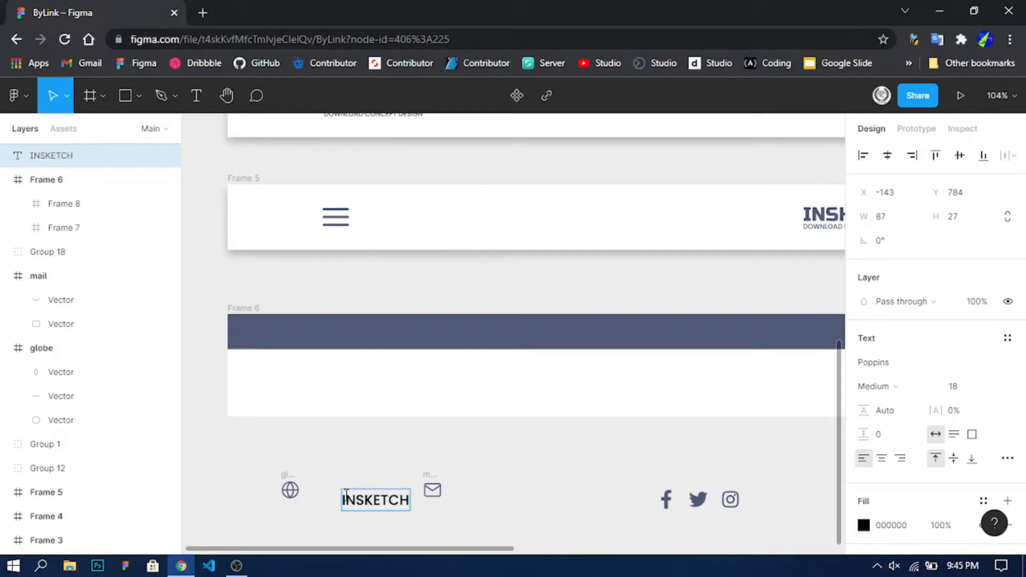
key(ctrl+a)
text(insketch)
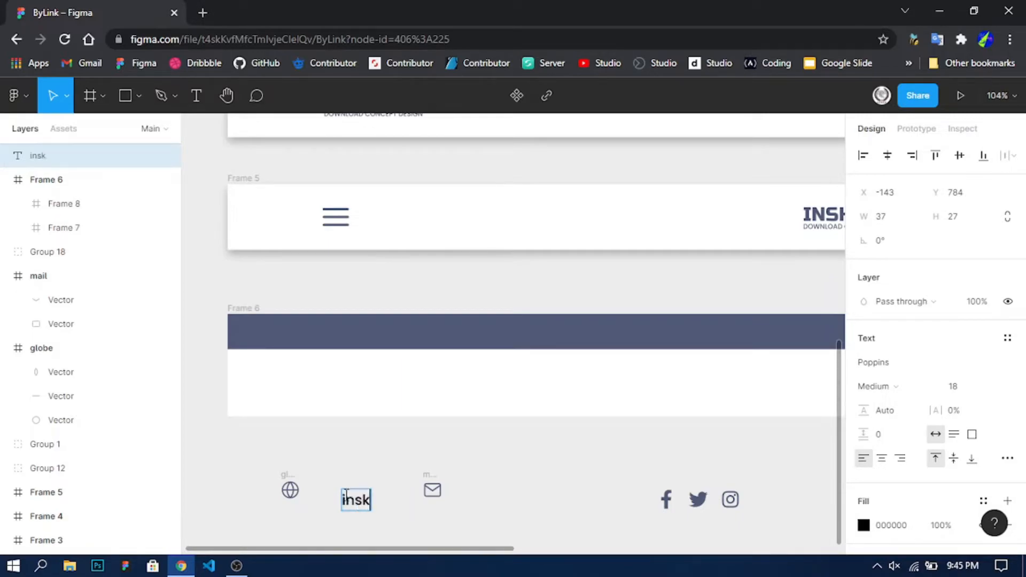
key(Escape)
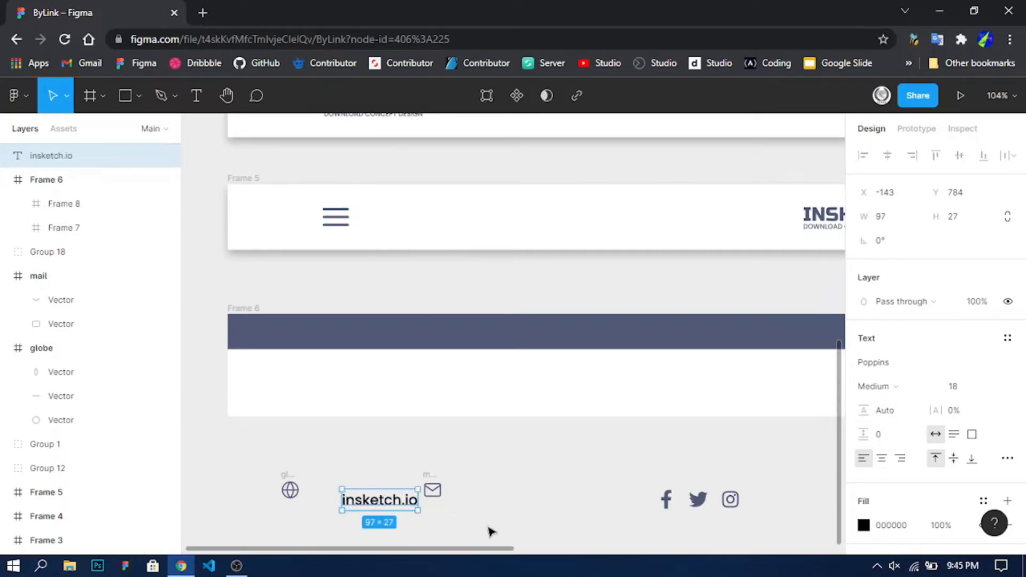
- Place the insketch.io text beside the globe icon and set it to Montserrat at size 13
drag(378, 506, 350, 495)
click(974, 396)
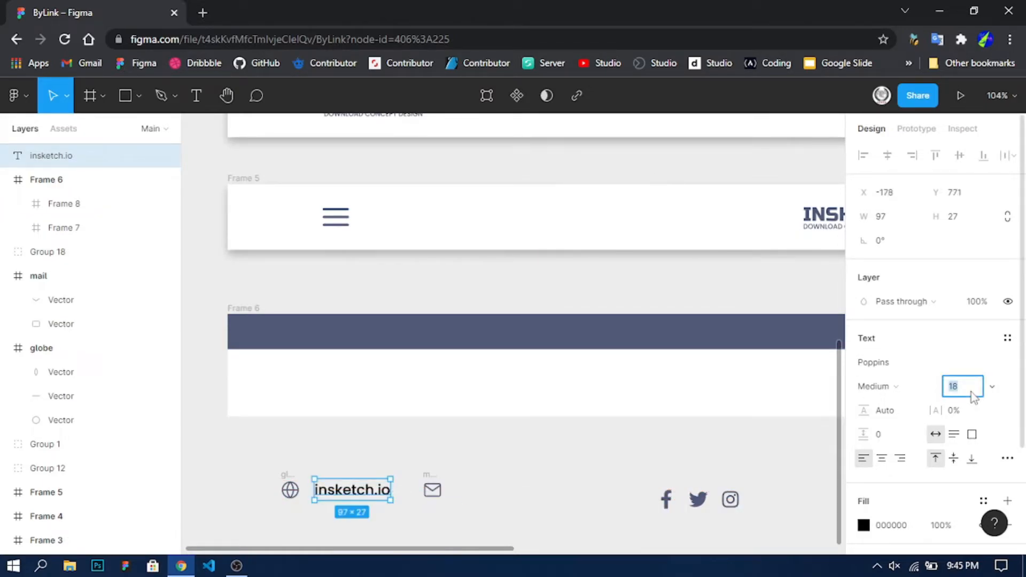
key(Return)
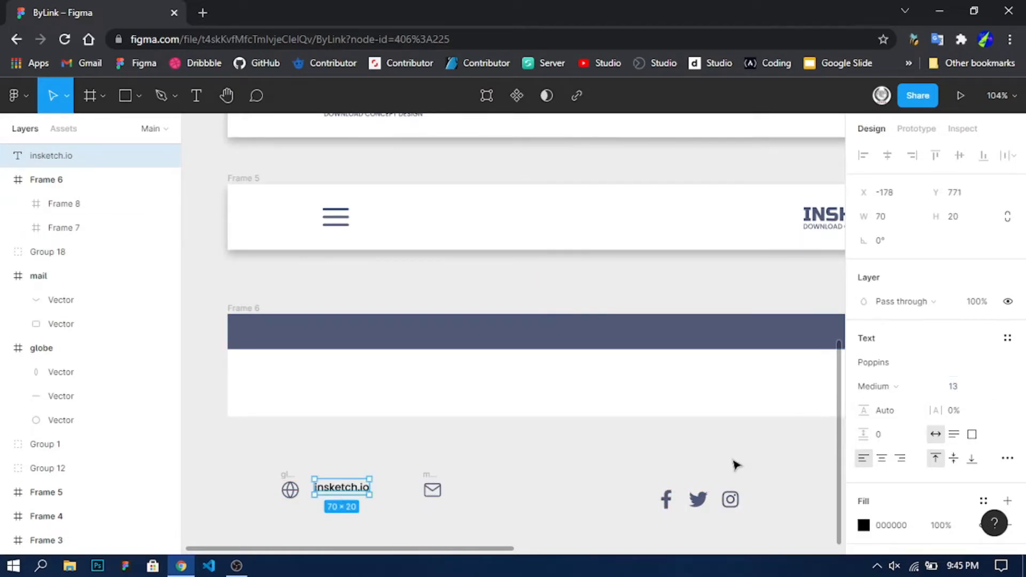
click(366, 534)
click(346, 488)
click(903, 367)
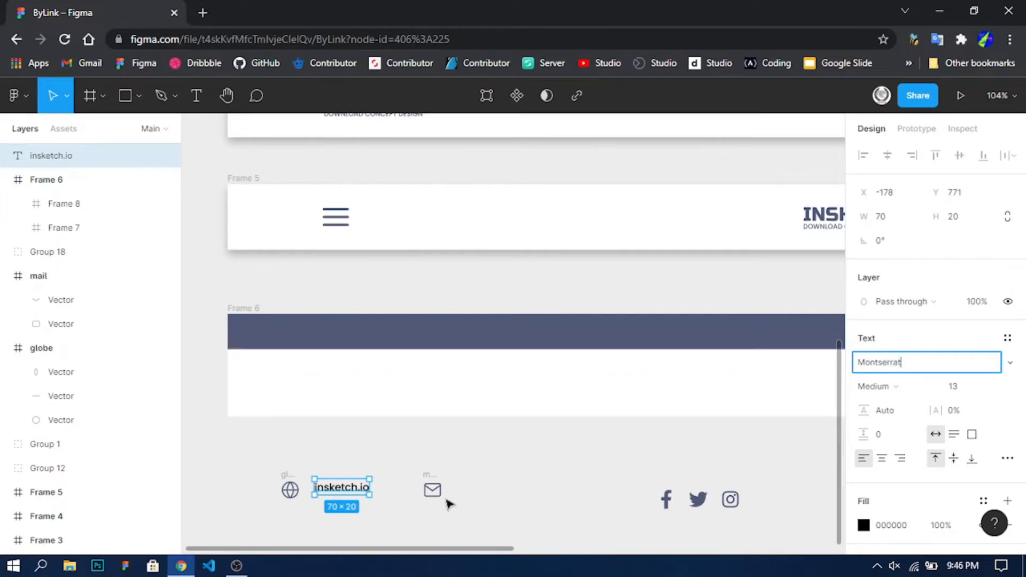
click(398, 530)
- Align the insketch.io text with the globe icon and set the spacing between them to 7
scroll(316, 513, up, 4)
drag(338, 486, 332, 486)
click(297, 478)
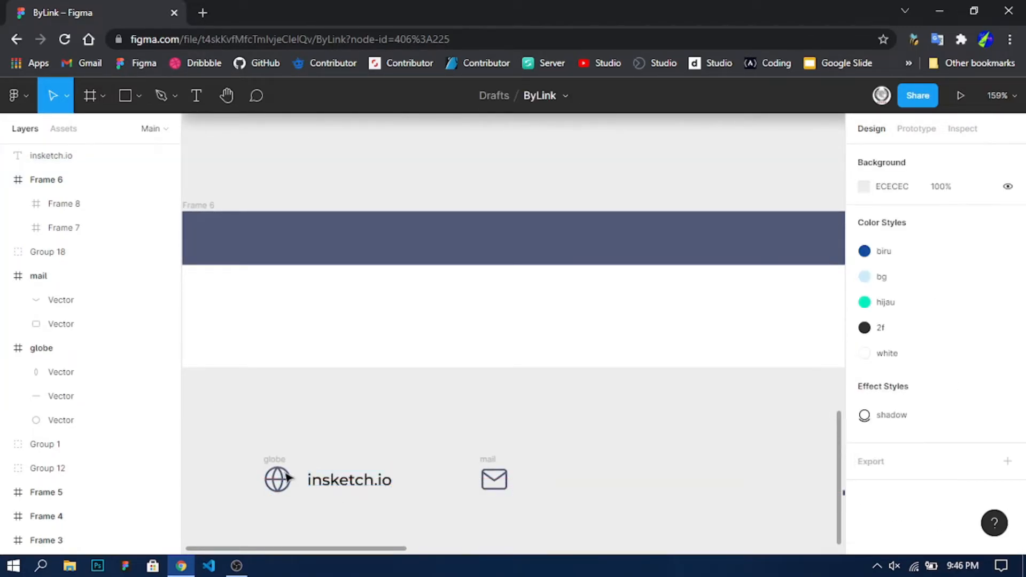
drag(229, 429, 438, 499)
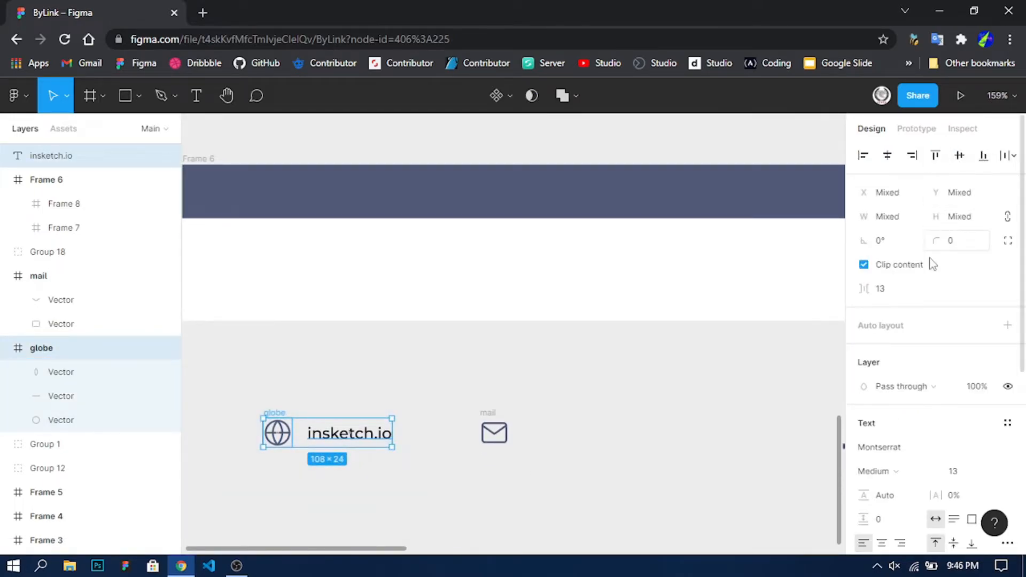
drag(863, 288, 852, 289)
click(897, 293)
text(7)
key(Return)
click(411, 521)
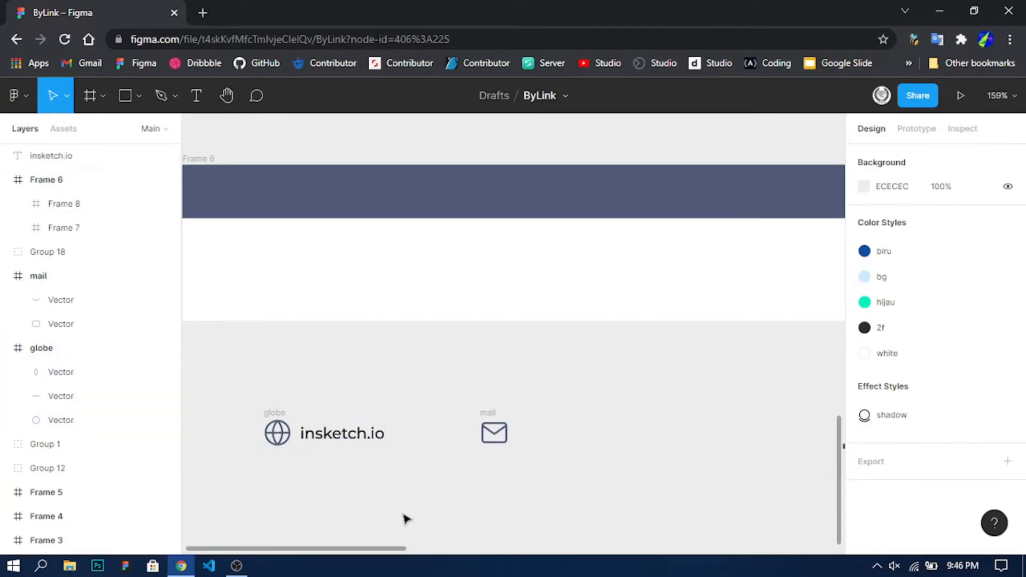
- Duplicate the website text beside the mail icon and change the copy to the company's e-mail address
drag(363, 444, 586, 439)
click(585, 433)
text(@team.com)
click(595, 485)
- Set the spacing between the mail icon and its e-mail text to 7 and align their vertical centers
drag(439, 356, 589, 473)
drag(734, 510, 733, 510)
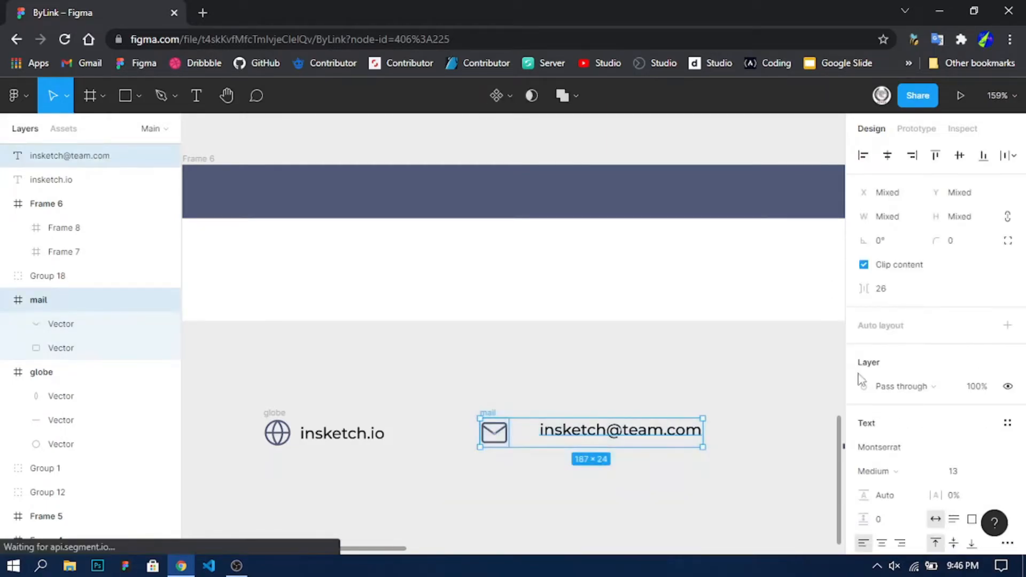
text(7)
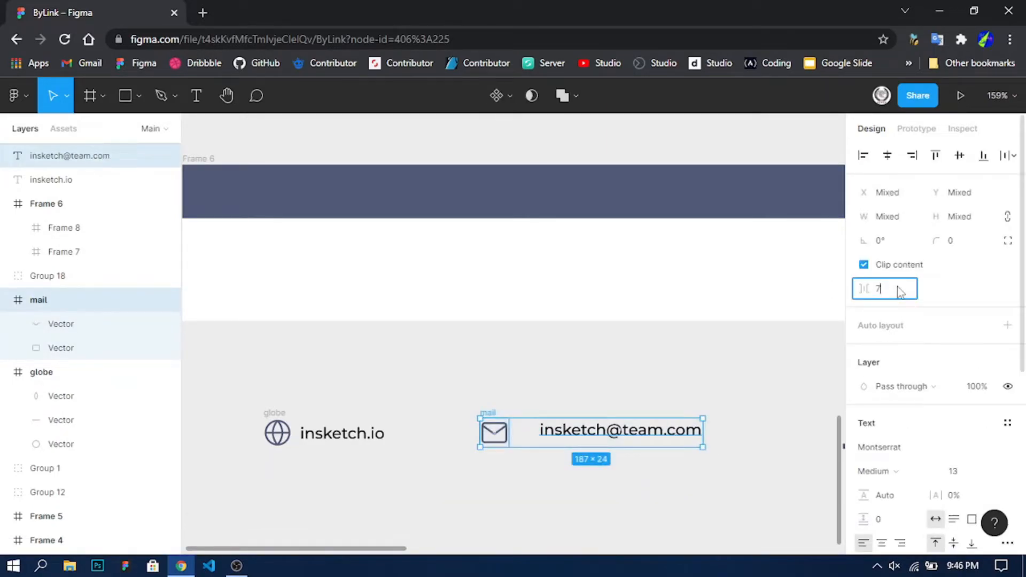
click(959, 154)
click(502, 490)
- Group the mail icon with its text, and group the globe icon with the insketch.io text
drag(444, 402, 734, 503)
key(ctrl+g)
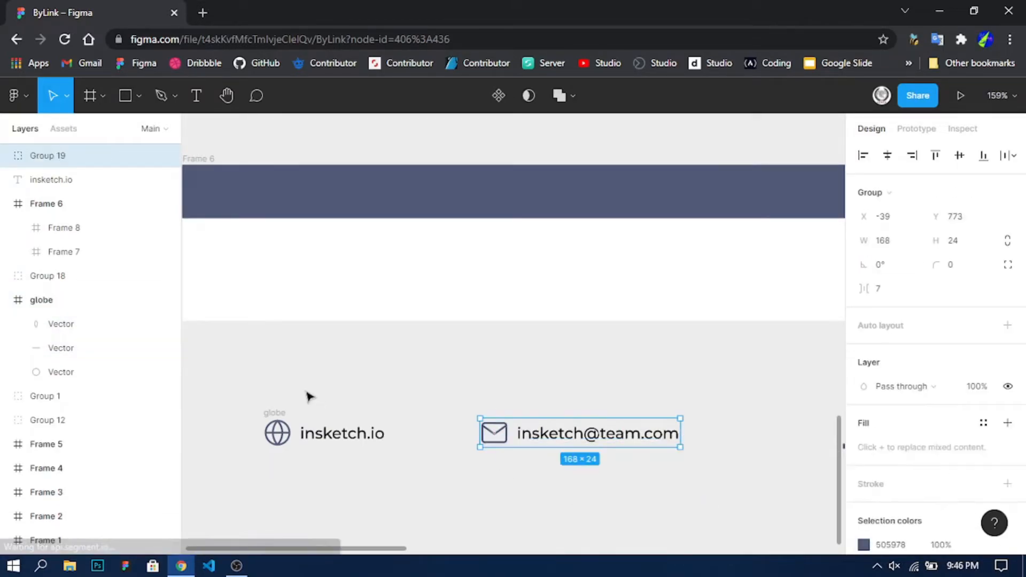
drag(202, 372, 416, 494)
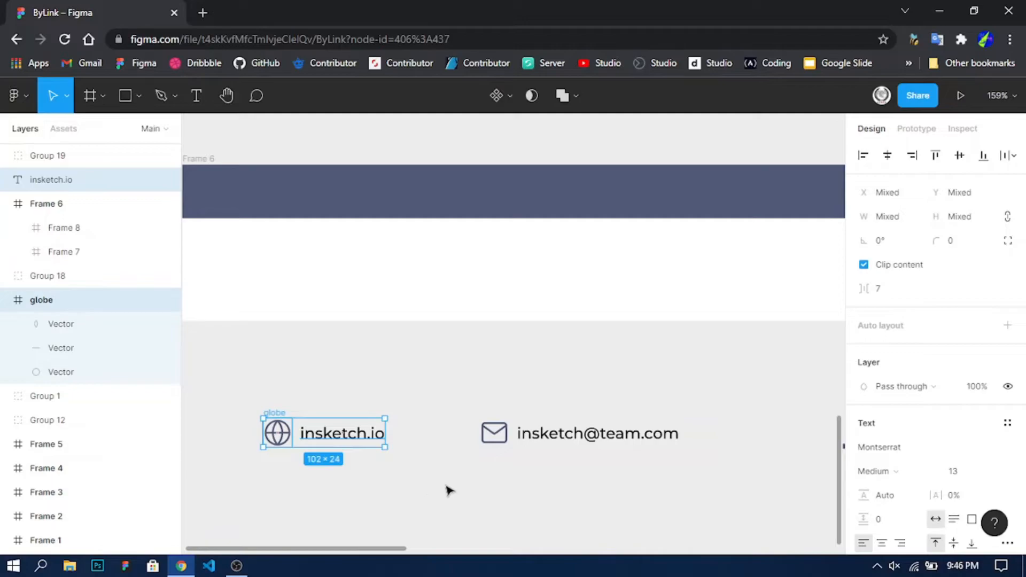
key(ctrl+g)
- Set the spacing between the globe and mail groups to 17, matching the social icons' spacing
scroll(449, 490, down, 3)
drag(724, 425, 826, 492)
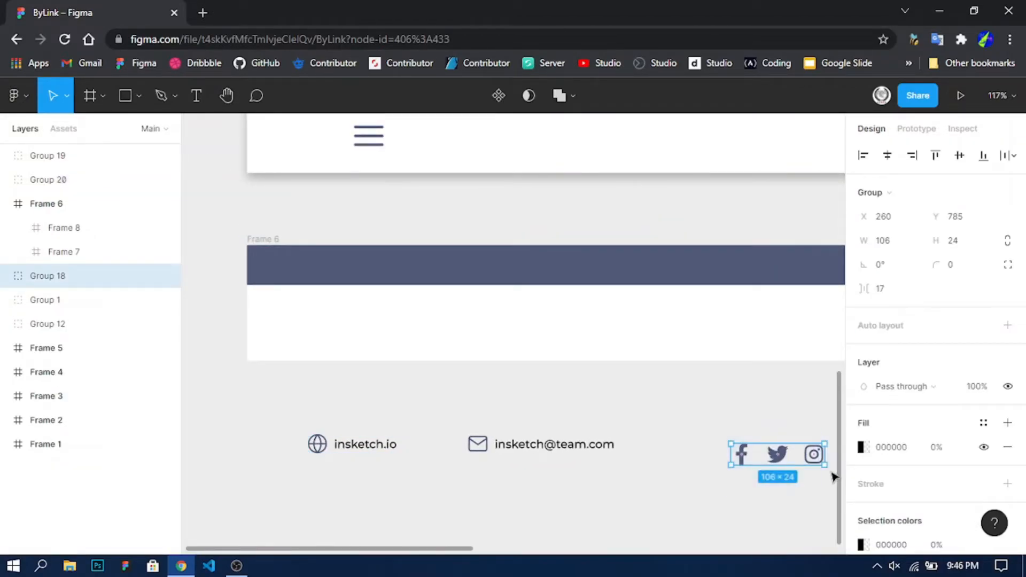
drag(272, 416, 571, 502)
click(887, 290)
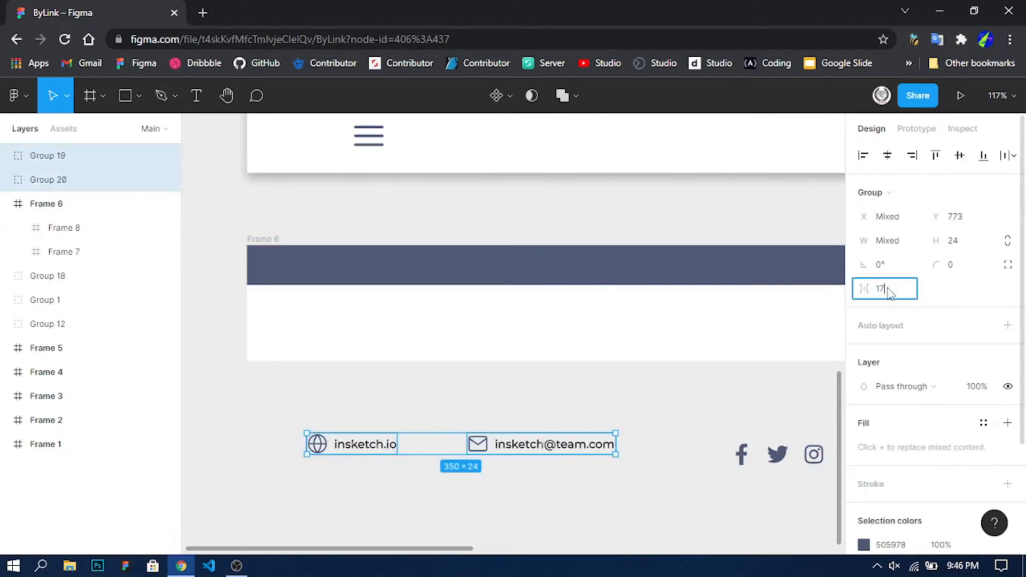
text(17)
key(Return)
click(518, 481)
- Make the layout grids visible and select the two-row bar's outer frame
click(260, 239)
key(ctrl+shift+4)
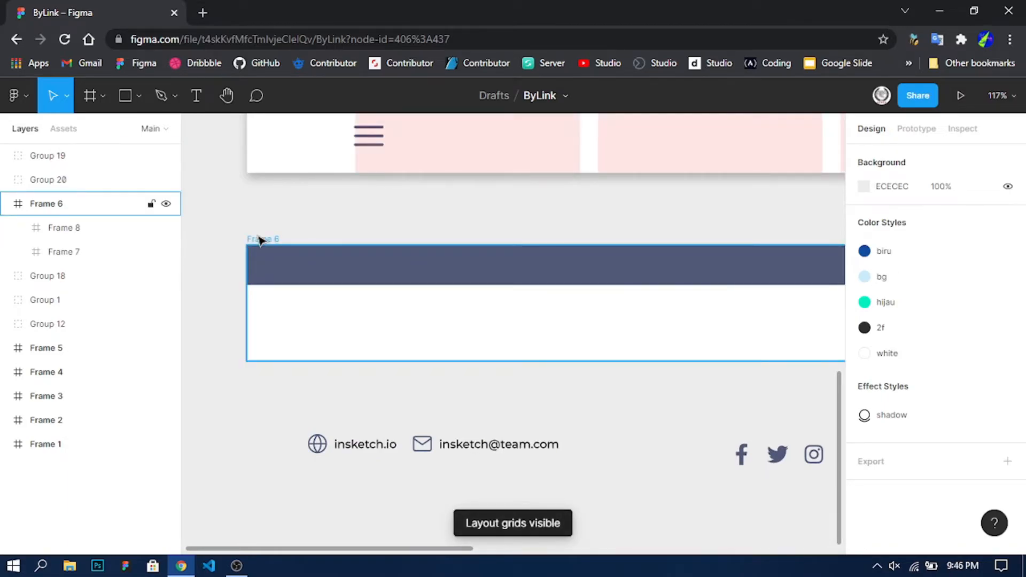
click(260, 240)
scroll(1003, 321, down, 2)
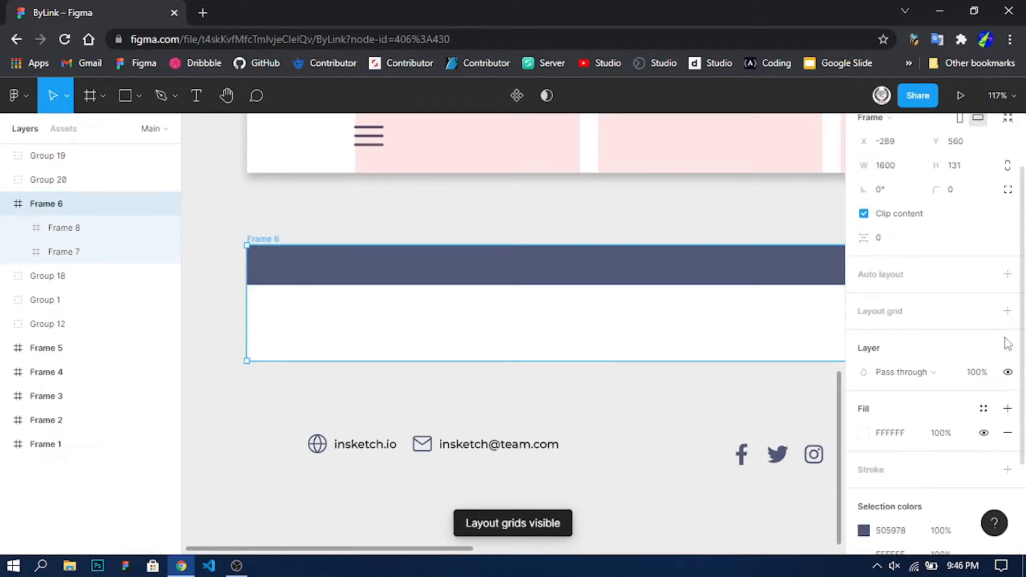
click(1008, 274)
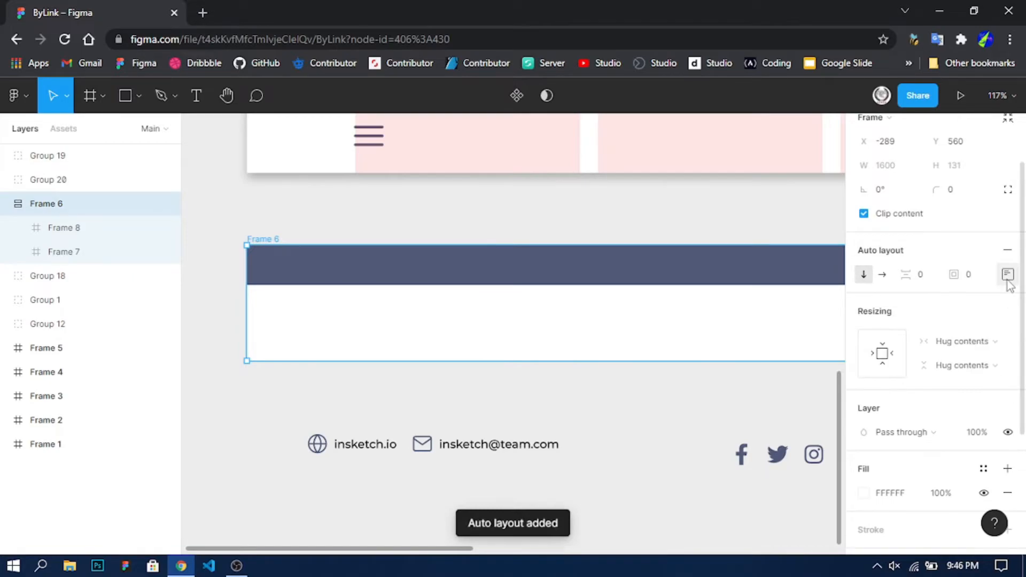
click(1009, 251)
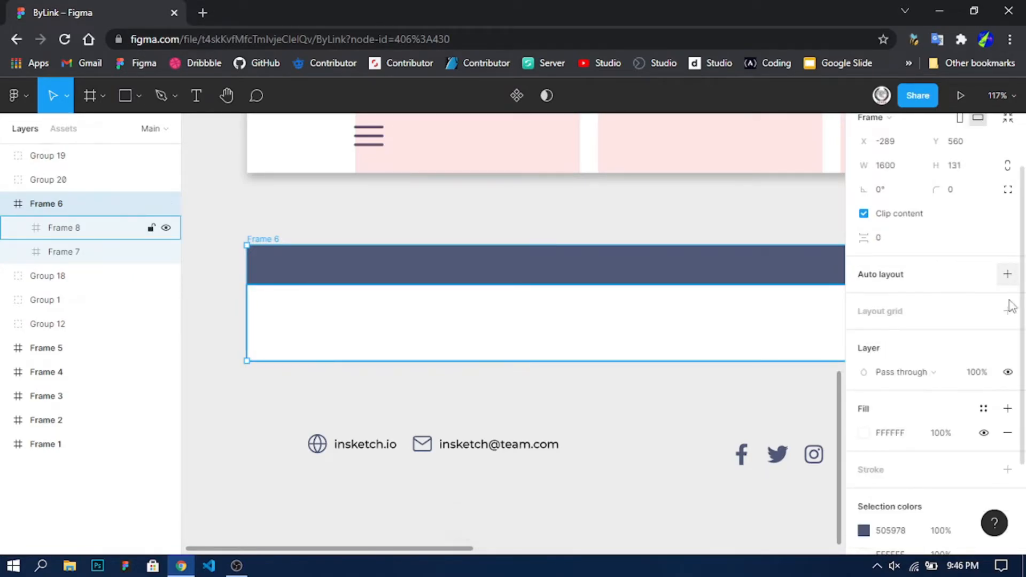
- Add a layout grid of 5 stretch columns with a margin of 123 to the two-row bar's frame
click(1007, 310)
click(864, 336)
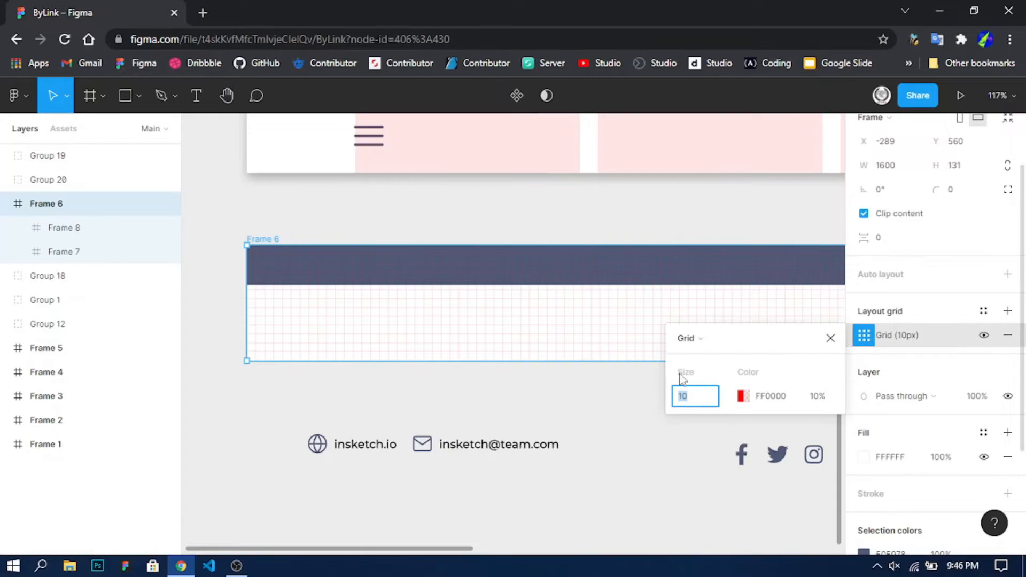
click(701, 338)
click(703, 352)
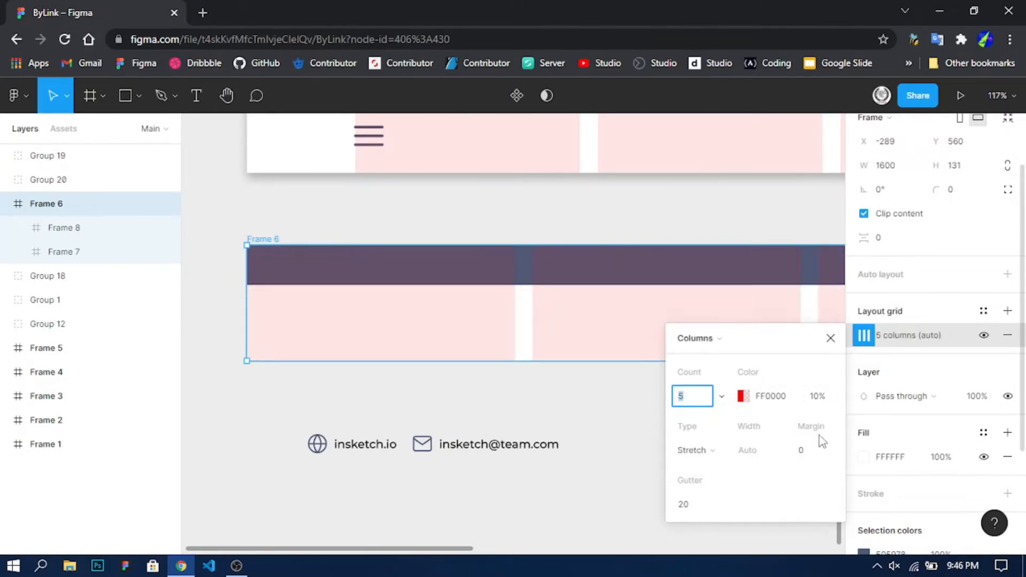
click(813, 452)
text(123)
key(Return)
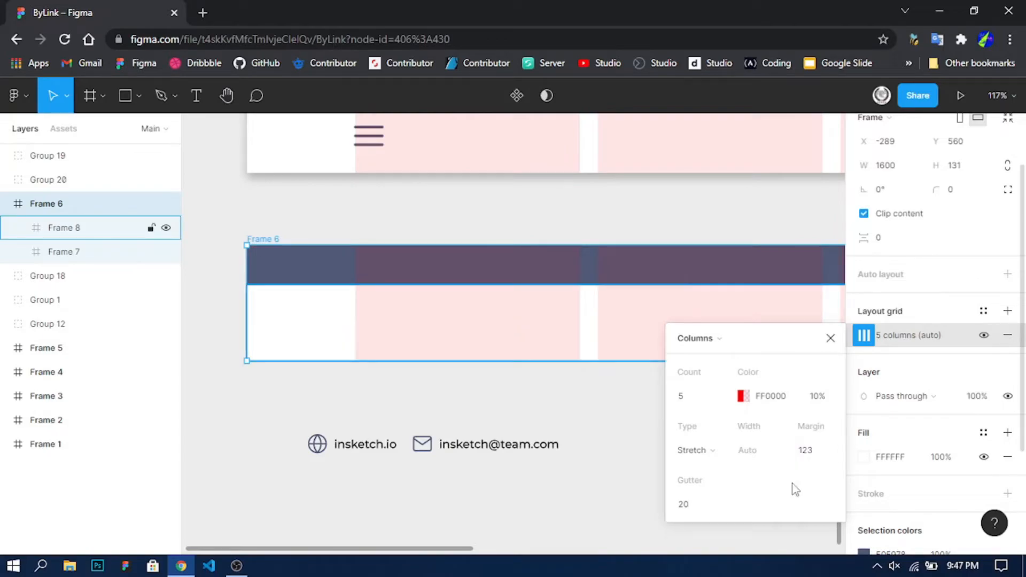
- Move the globe and mail contact groups together into the dark upper row, near the start of the first grid column
click(459, 504)
drag(303, 421, 333, 439)
shift+click(475, 448)
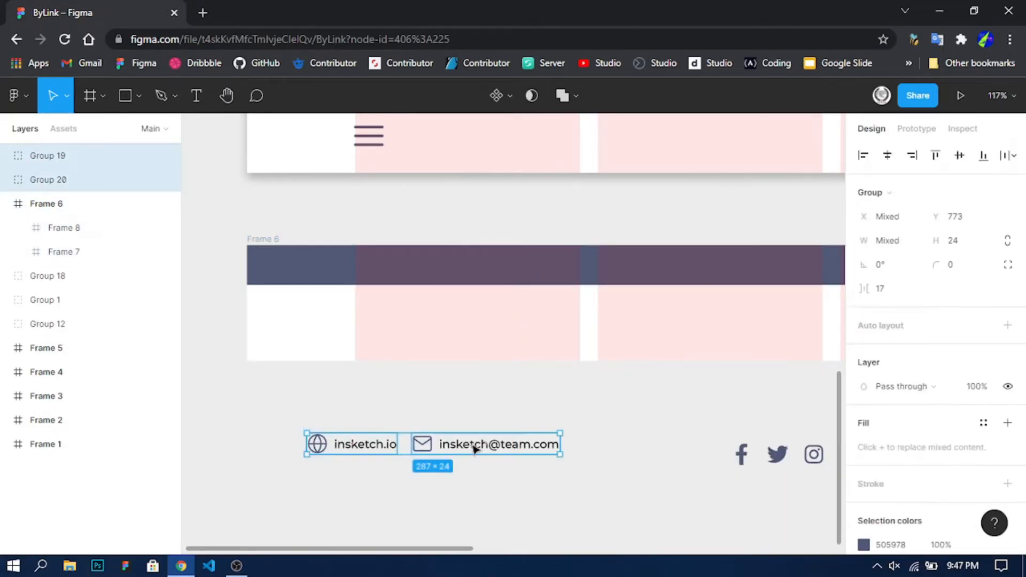
drag(464, 445, 521, 260)
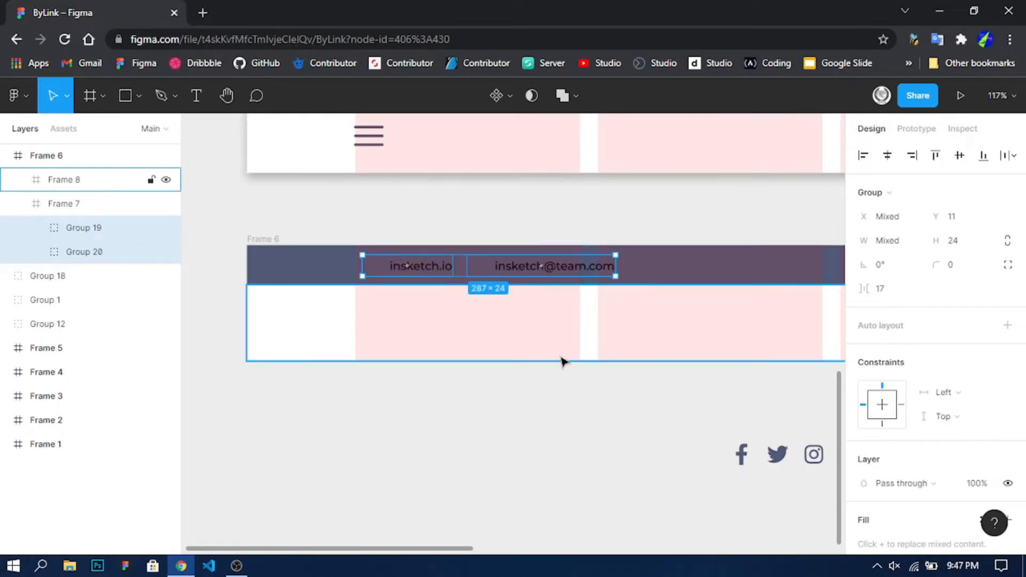
key(ctrl+z)
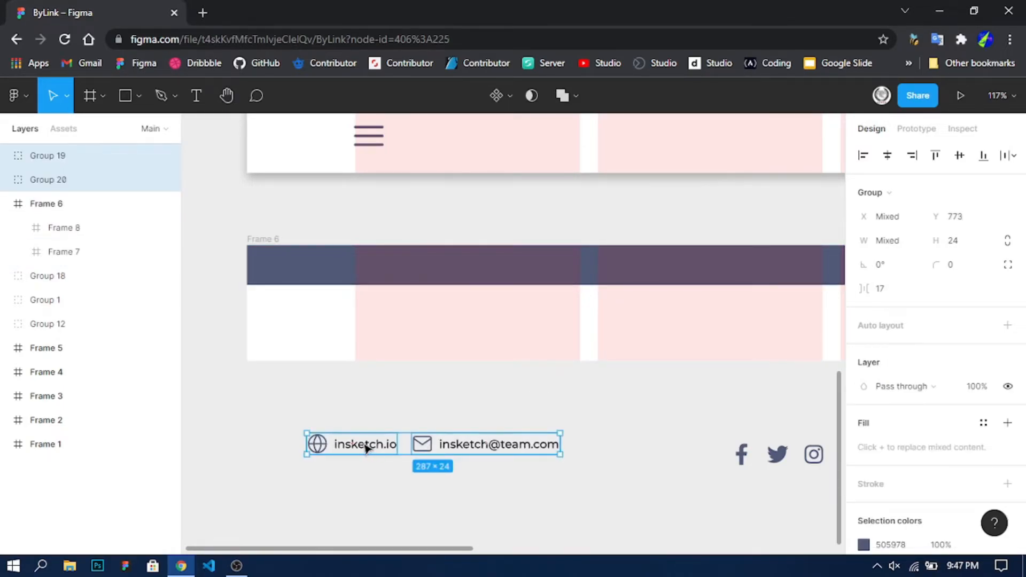
drag(367, 447, 428, 268)
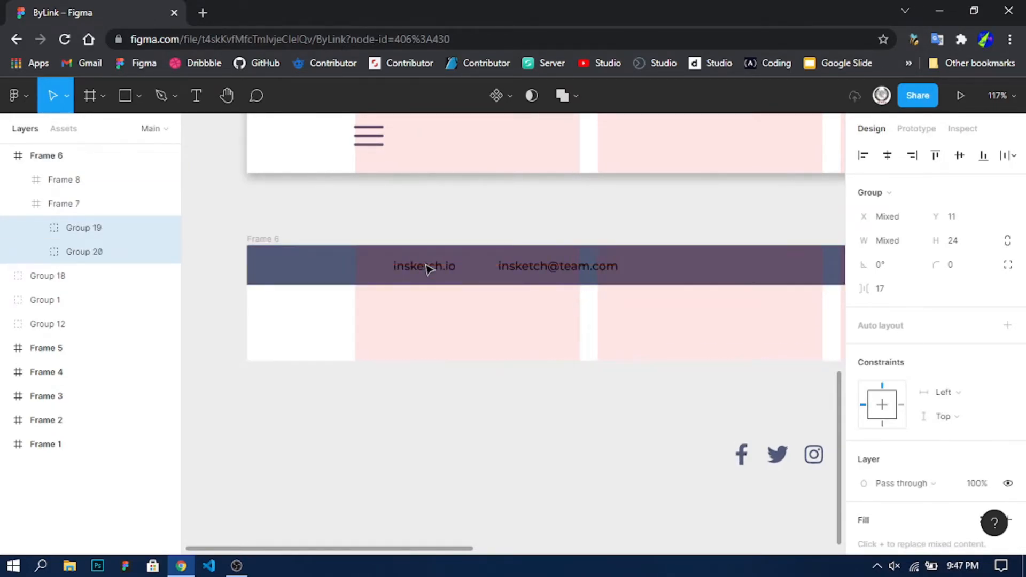
- Recolor the contact icons and their texts to white (FFF)
scroll(891, 417, down, 5)
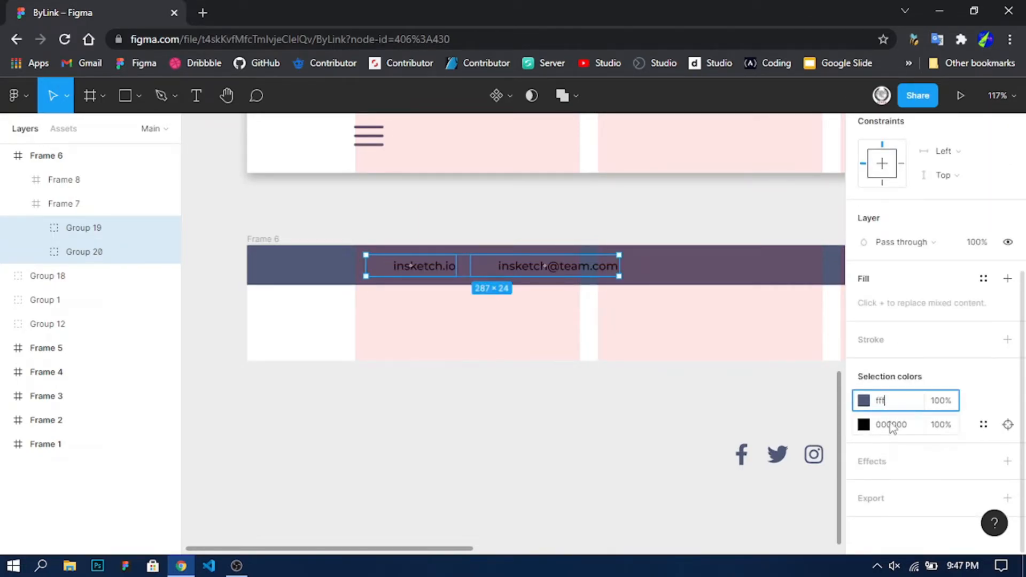
click(892, 425)
key(Return)
click(522, 483)
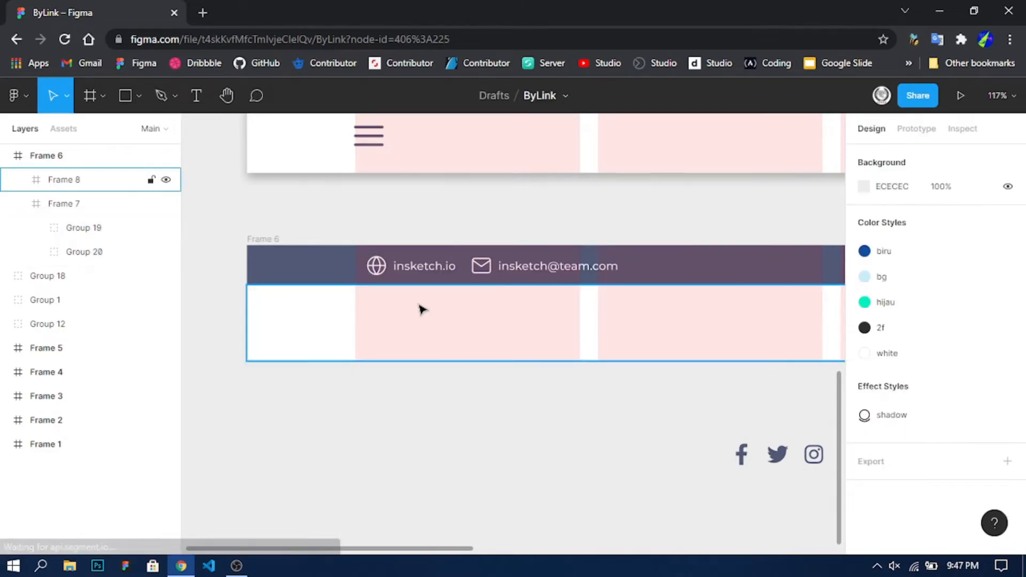
- Group the two contact items, shift the group to X 123 on the first column's edge, and center it vertically in the dark row
scroll(393, 275, up, 5)
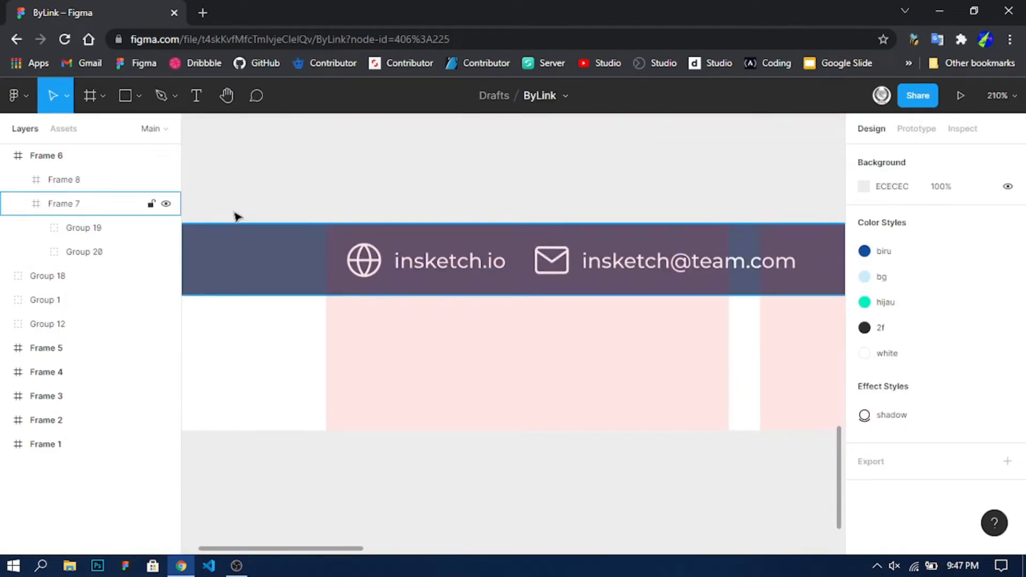
click(72, 229)
shift+click(69, 256)
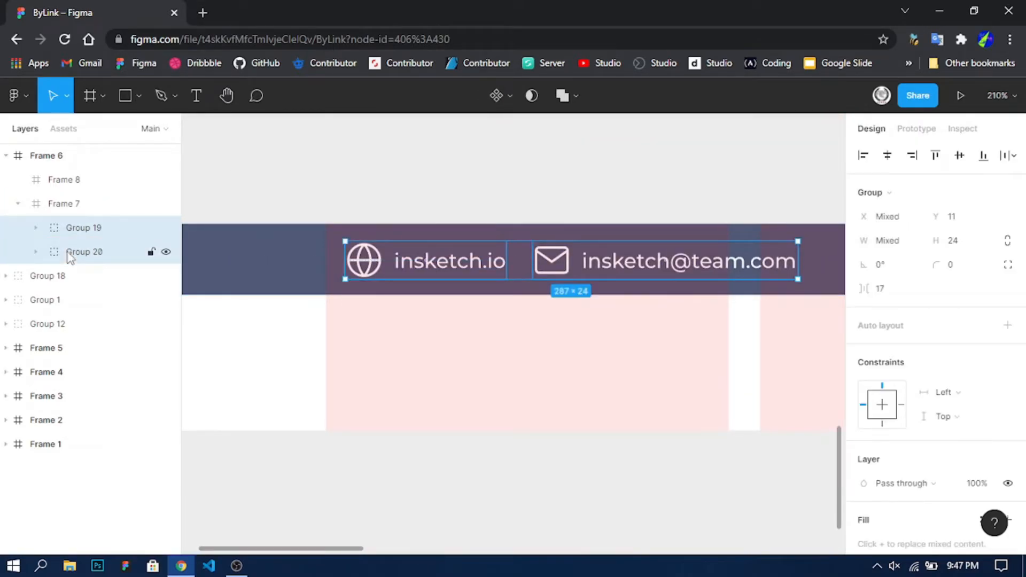
key(ctrl+g)
key(shift+Left)
key(Left)
key(Left)
click(959, 155)
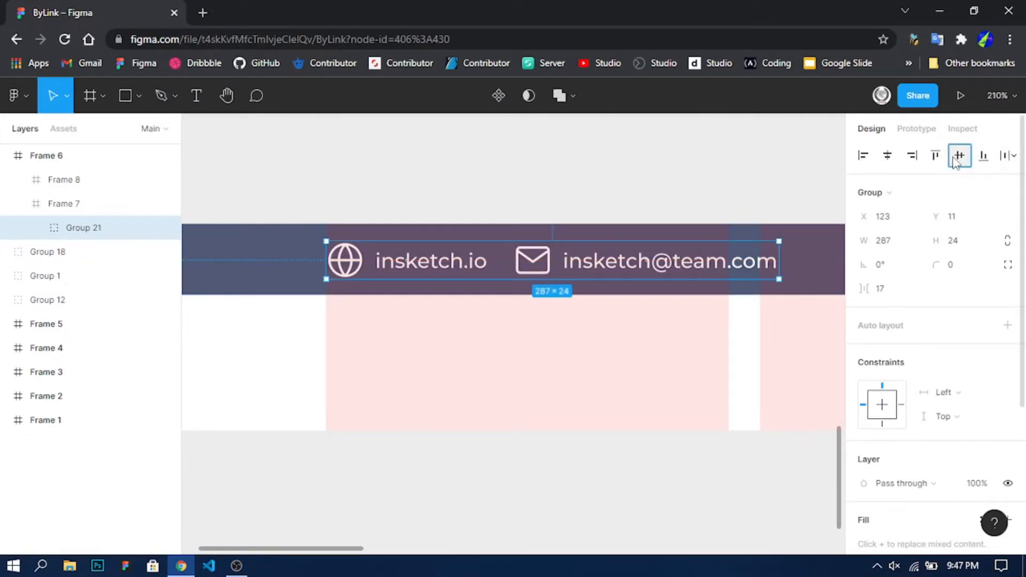
click(478, 224)
- Recolor the Facebook, Twitter and Instagram icon group to white (FFFFFF)
scroll(488, 279, down, 5)
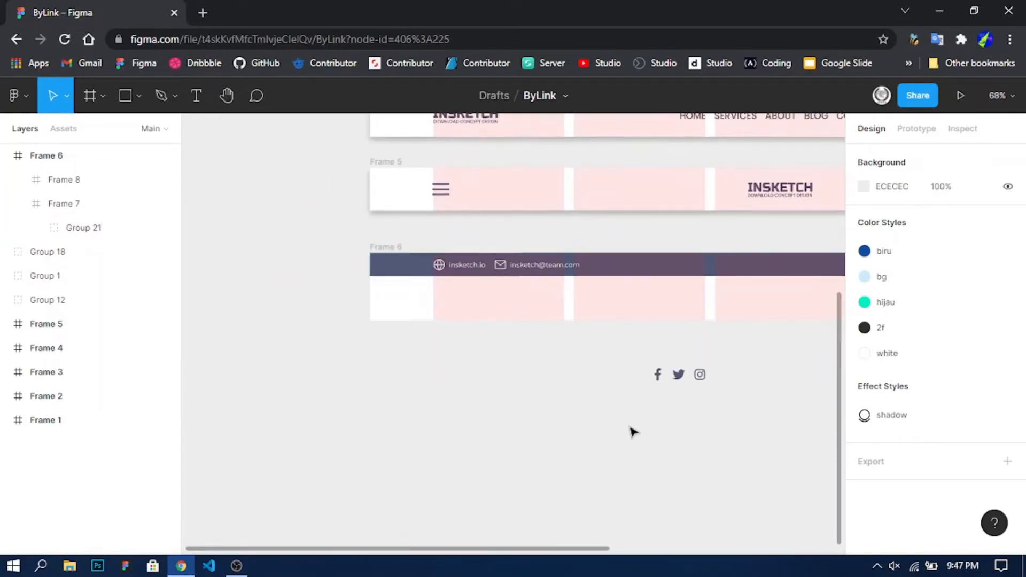
scroll(613, 430, right, 3)
drag(456, 332, 565, 417)
scroll(903, 424, down, 3)
click(898, 425)
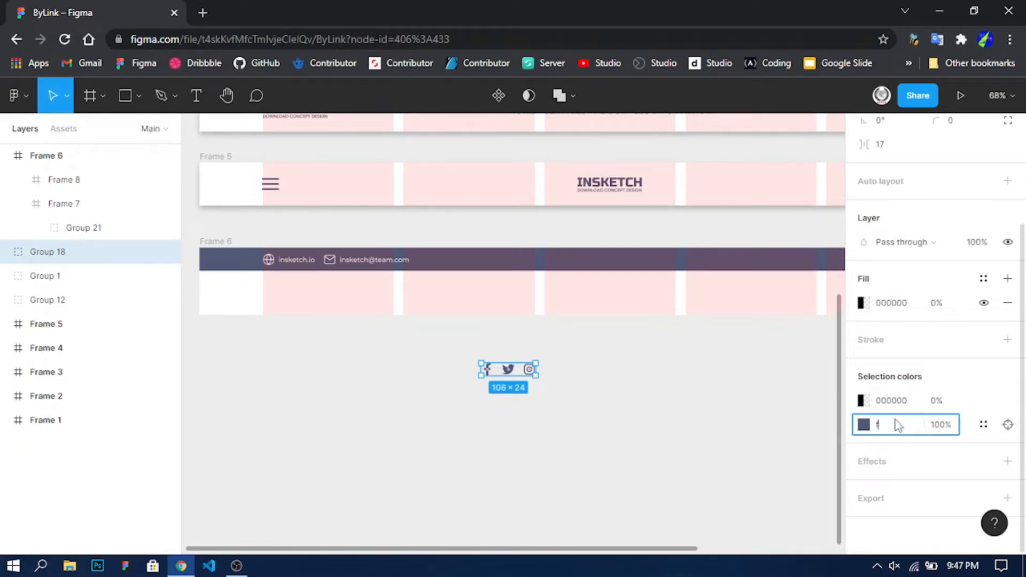
key(Return)
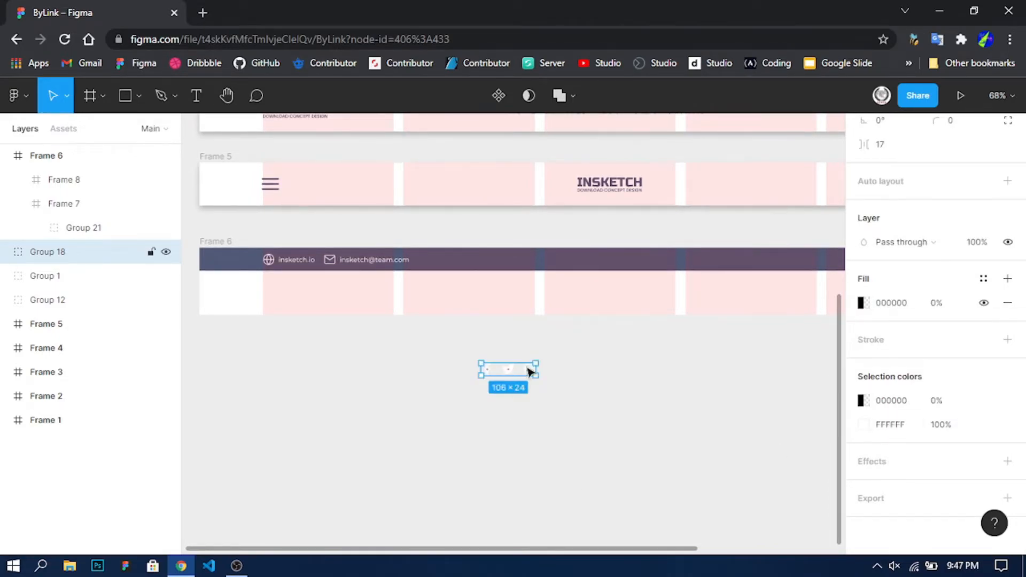
- Move the social icon group into the dark upper row and center it vertically there
drag(528, 374, 698, 261)
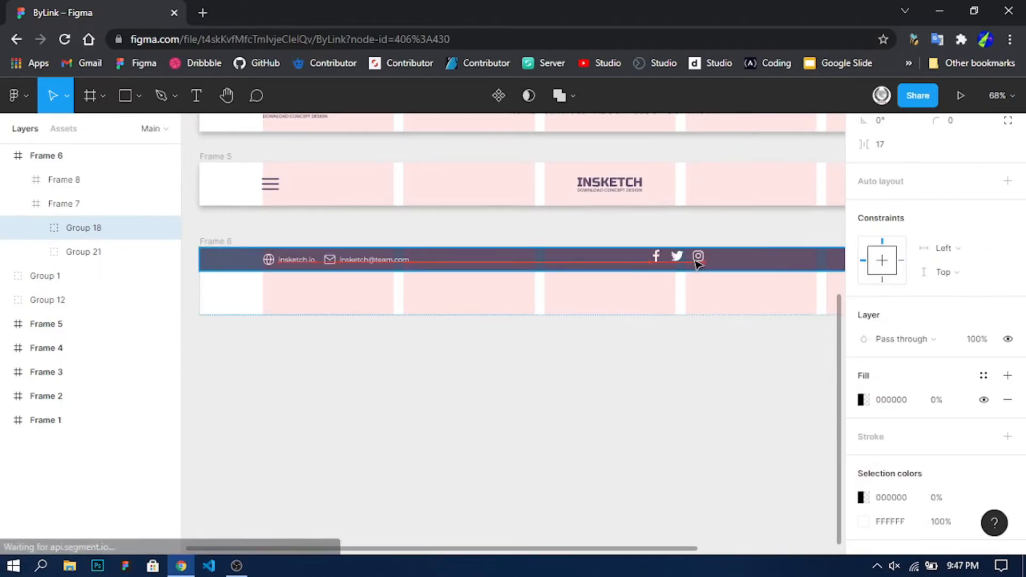
scroll(945, 161, up, 3)
click(959, 155)
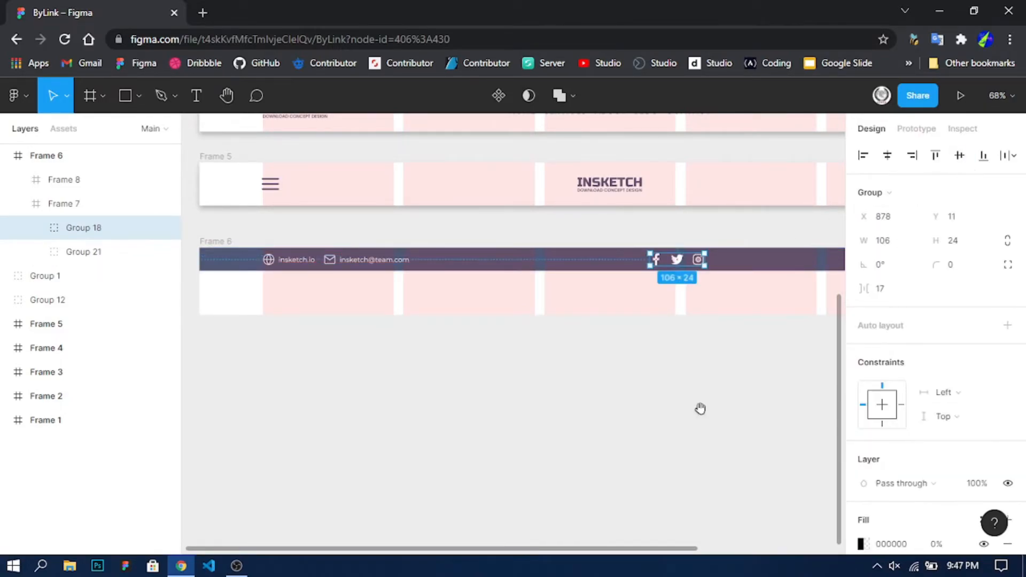
- Move the social icon group to X 1371 so it ends on the last grid column's outer edge
scroll(481, 427, right, 4)
scroll(409, 294, up, 2)
scroll(420, 280, up, 1)
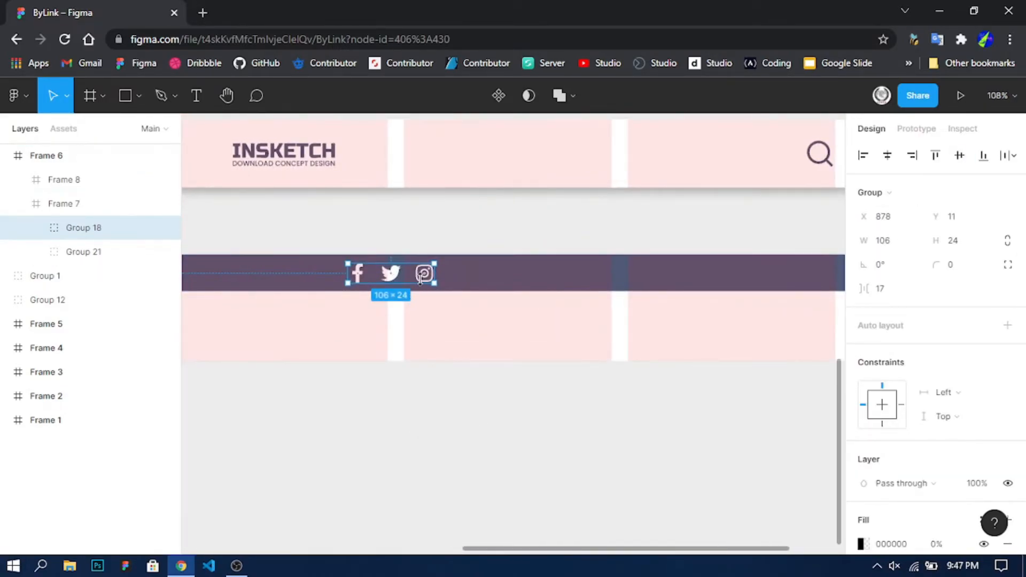
drag(425, 277, 769, 281)
drag(748, 409, 568, 427)
scroll(609, 299, up, 2)
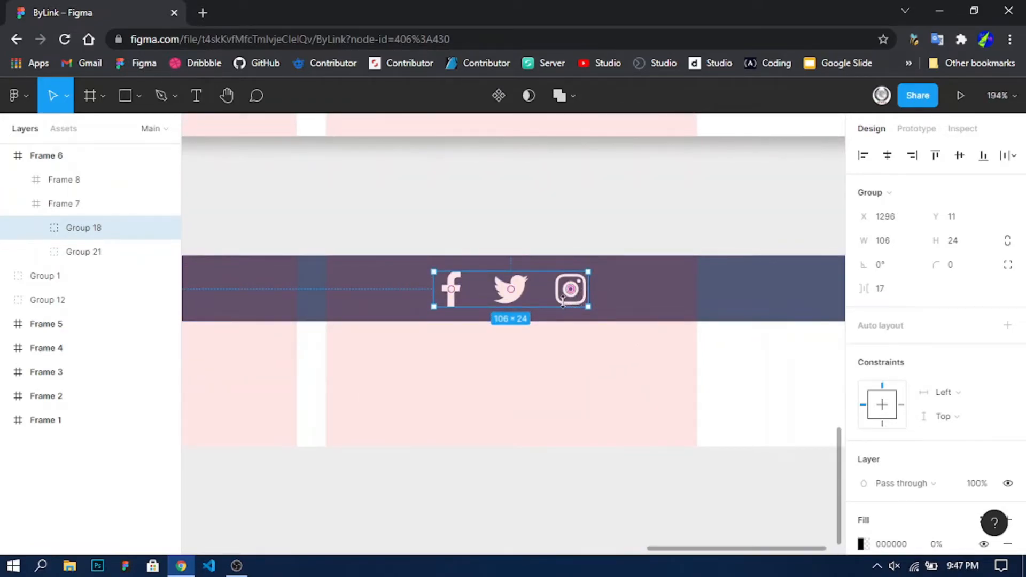
drag(561, 299, 669, 298)
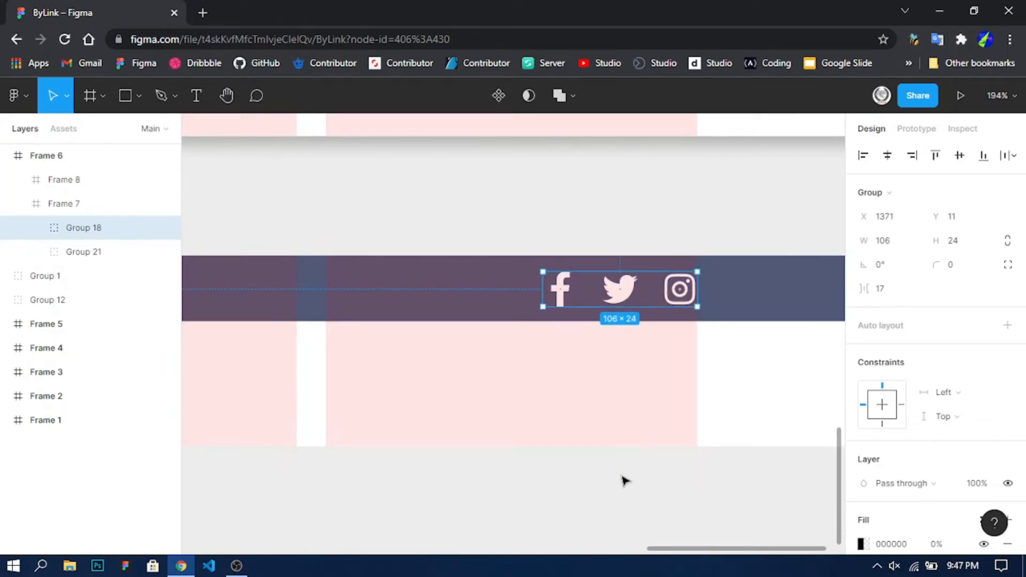
click(611, 481)
- Hide the layout grids on all navigation bars
scroll(611, 481, down, 3)
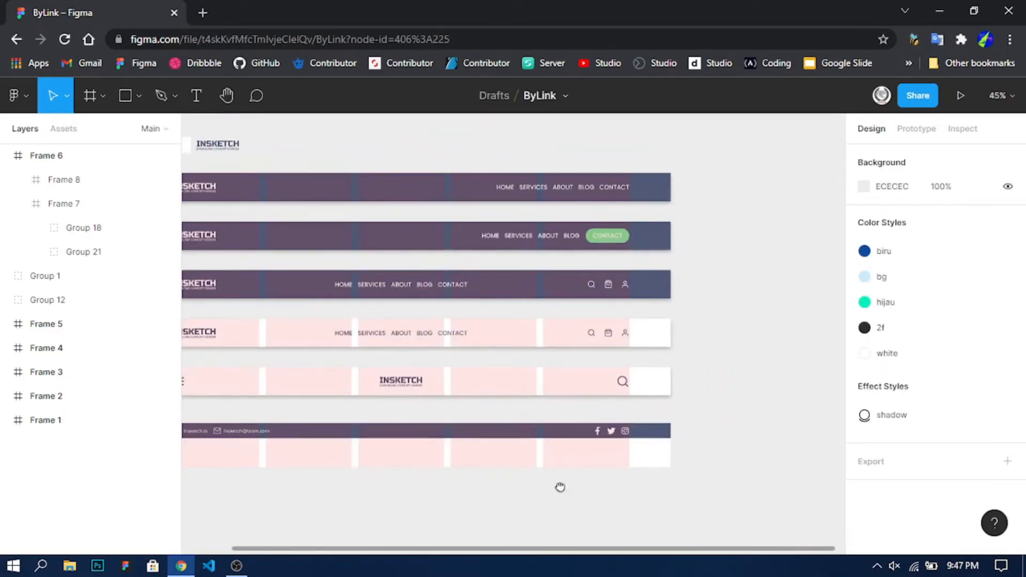
scroll(559, 486, down, 5)
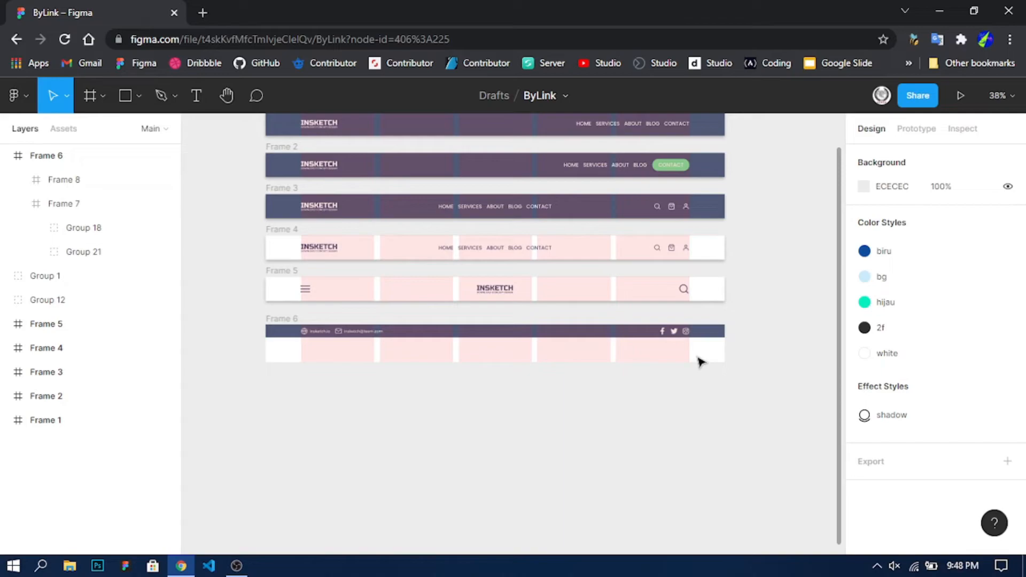
scroll(698, 362, up, 3)
key(shift+g)
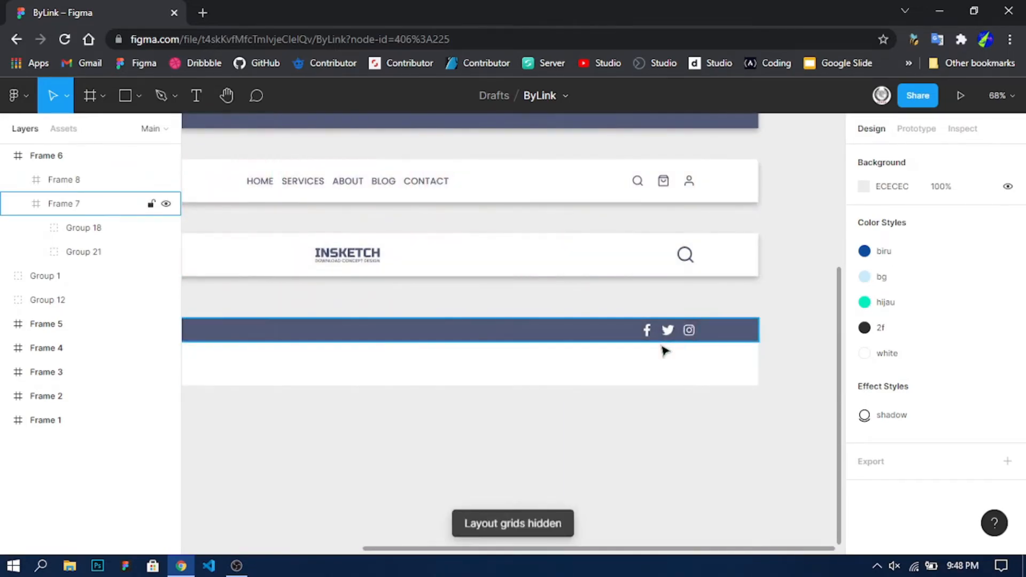
- Increase the dark upper row's height to 52
scroll(697, 347, up, 4)
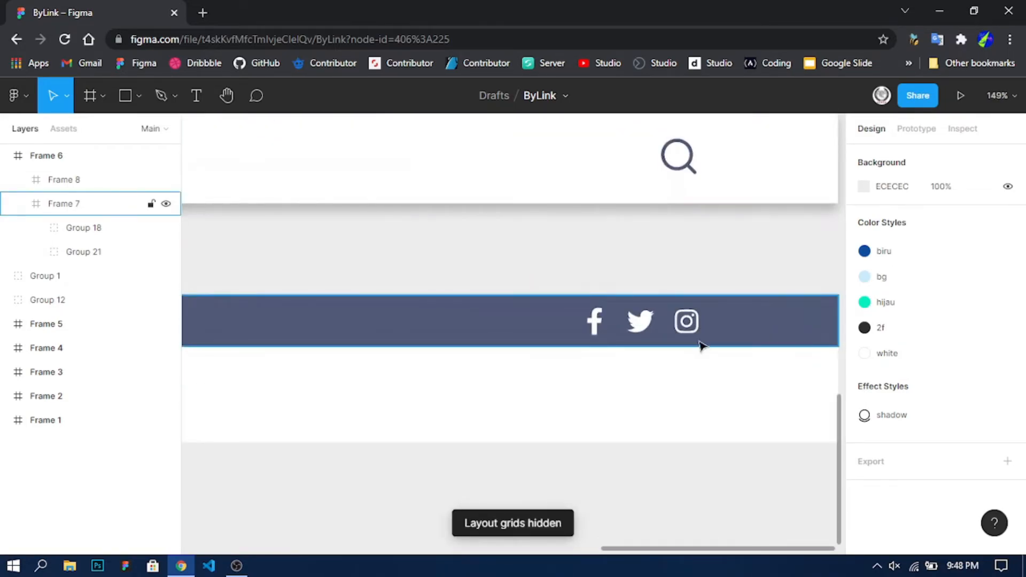
click(722, 348)
drag(719, 353, 716, 355)
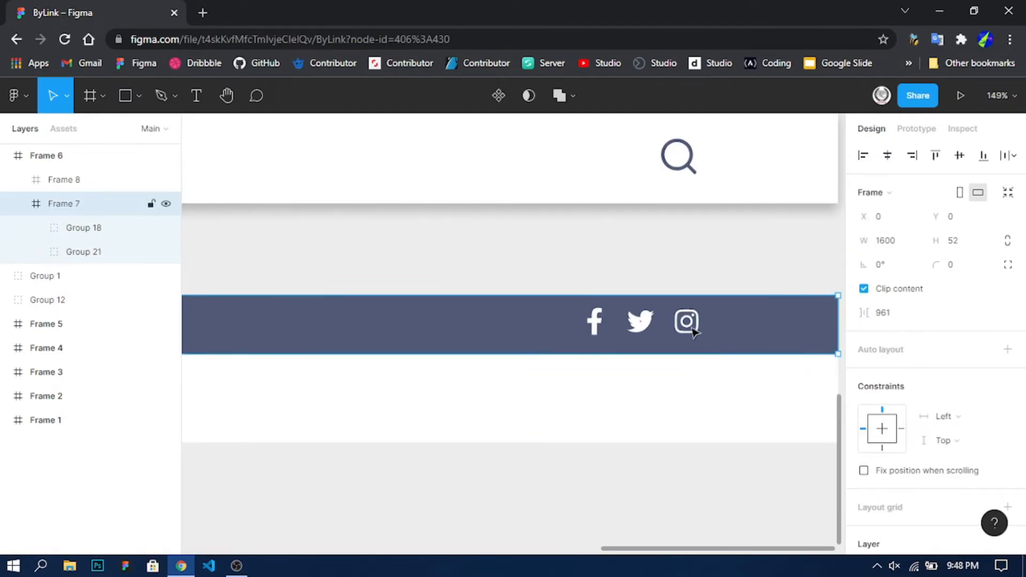
- Vertically center the social icon group and the contact details group within the taller dark row
click(76, 230)
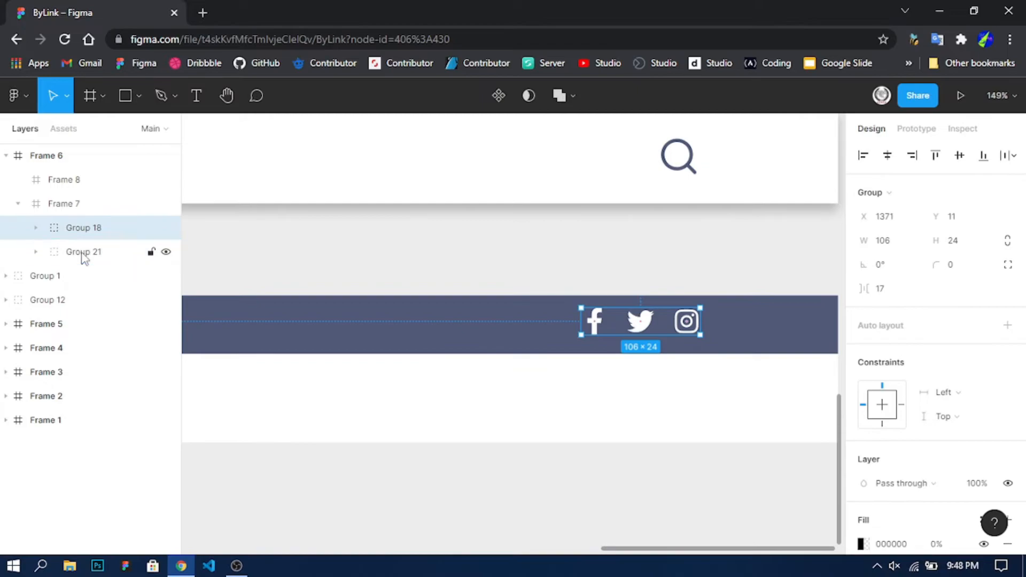
click(959, 156)
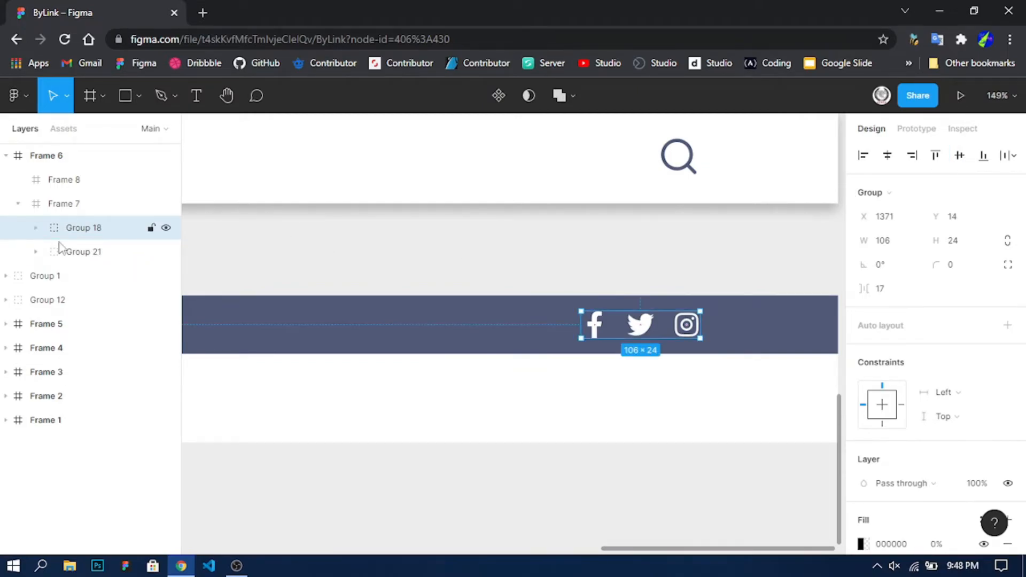
click(36, 252)
click(128, 252)
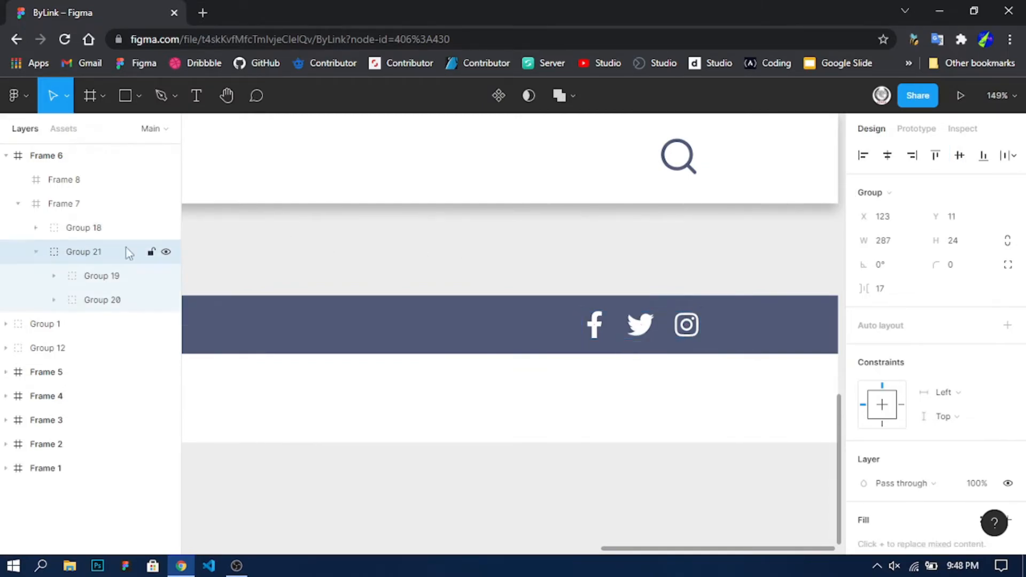
click(959, 155)
scroll(465, 383, down, 5)
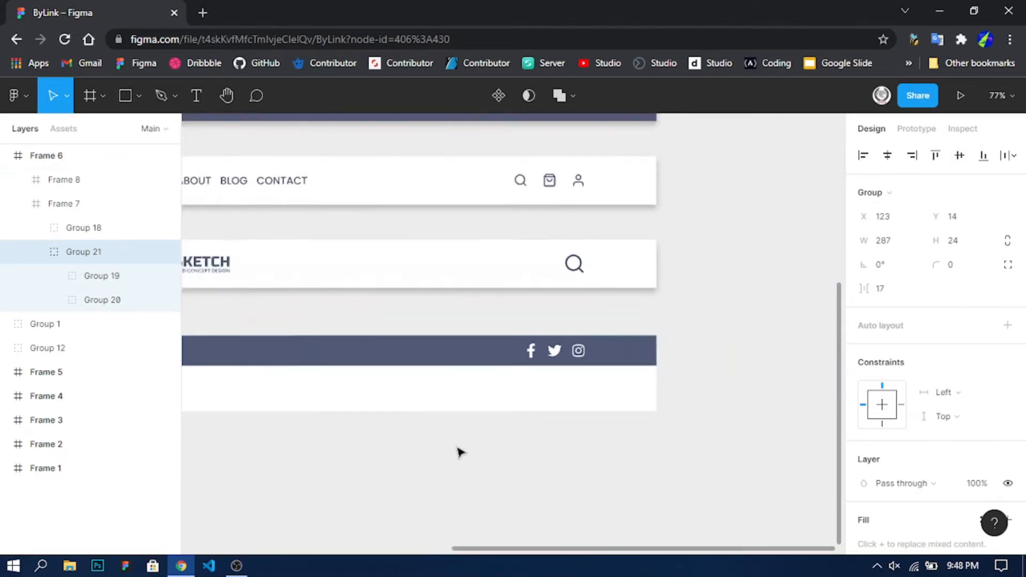
- Pull the white lower row's upper edge down to meet the dark row's lower edge
scroll(388, 497, left, 5)
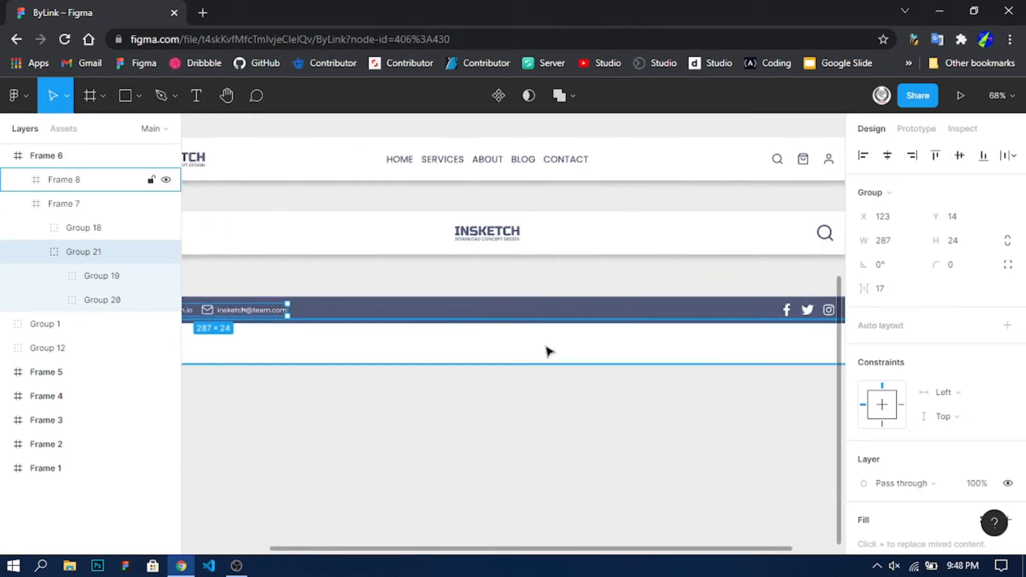
click(549, 333)
drag(546, 320, 545, 322)
click(483, 432)
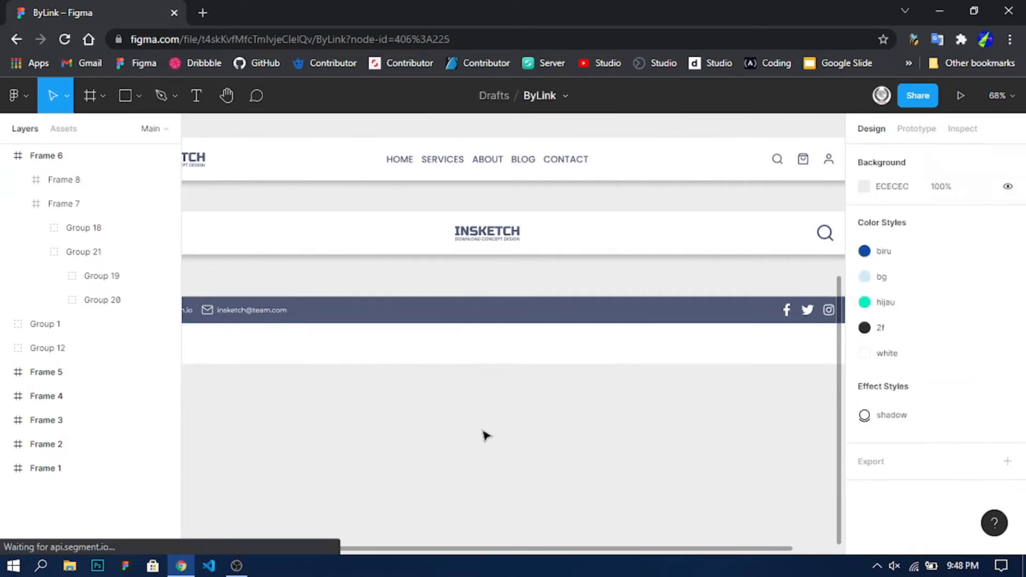
- Place a copy of the INSKETCH logo from Frame 5 near the start of Frame 6's white lower row
scroll(483, 431, down, 2)
drag(459, 459, 535, 417)
scroll(494, 429, down, 1)
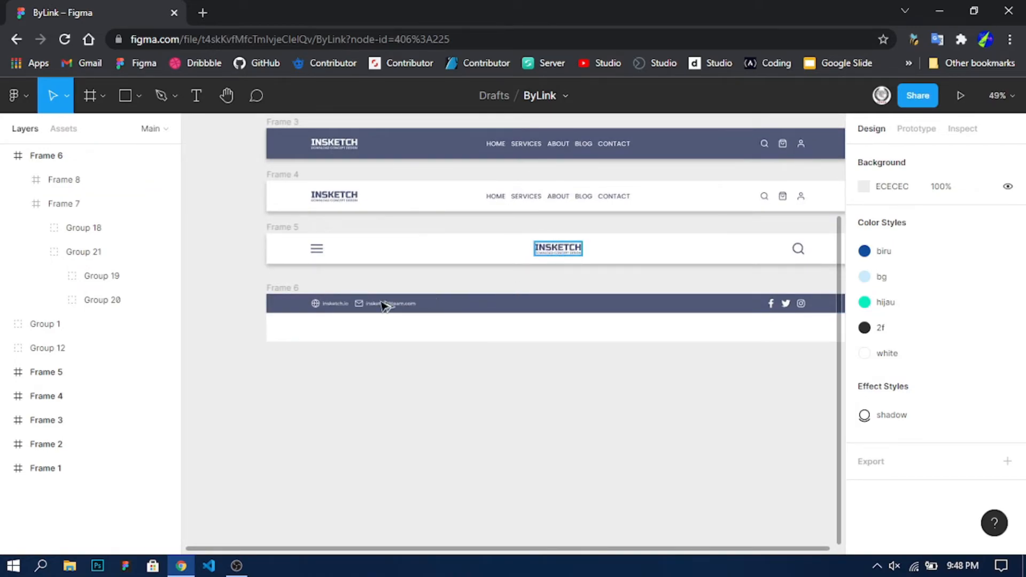
drag(338, 330, 333, 330)
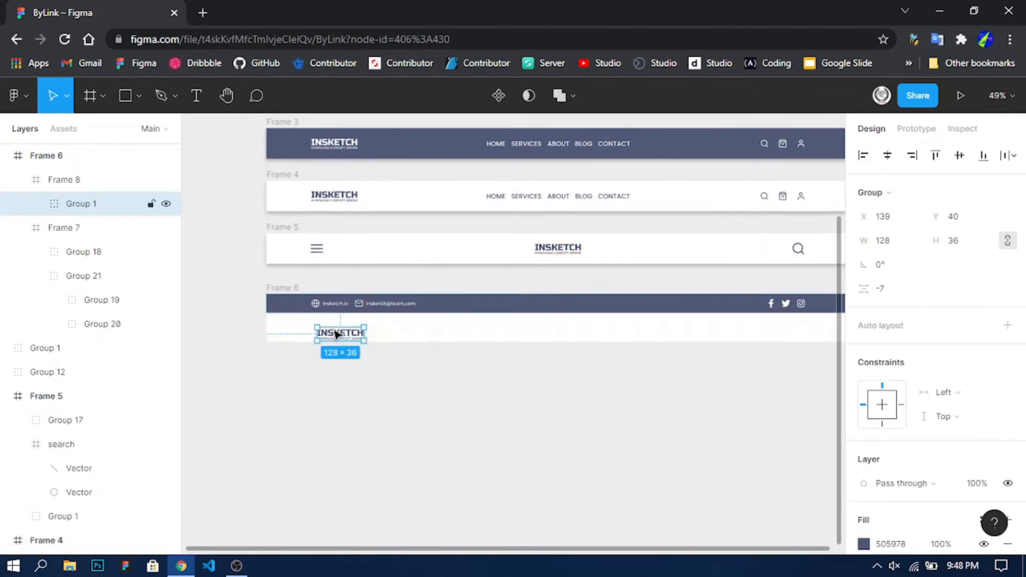
- Show the layout grids and move the copied logo to the first column's left edge, centred vertically in the white row
scroll(311, 344, up, 1)
scroll(310, 344, up, 3)
key(ctrl+shift+4)
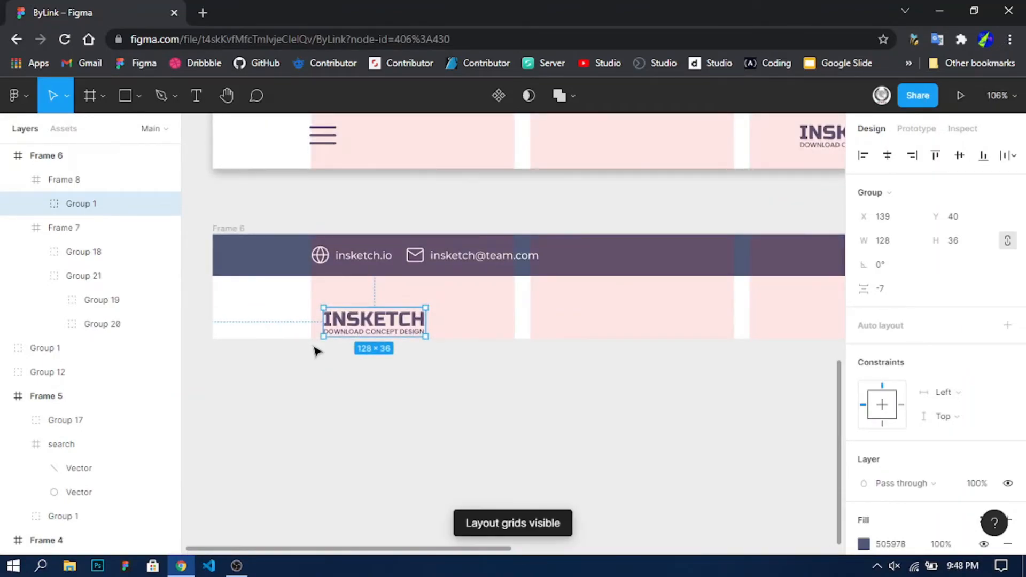
scroll(317, 351, up, 2)
drag(399, 316, 385, 299)
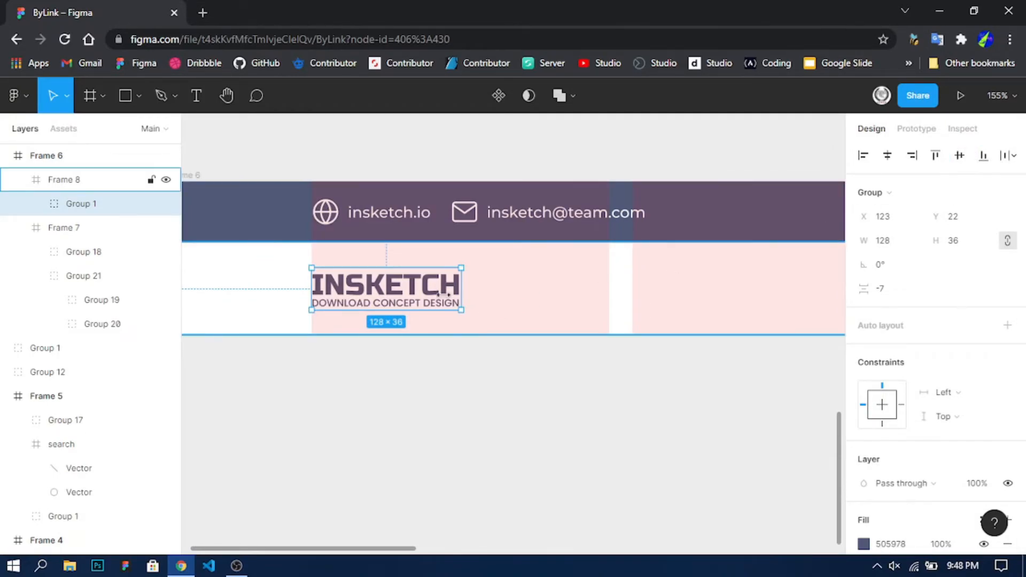
drag(427, 294, 428, 293)
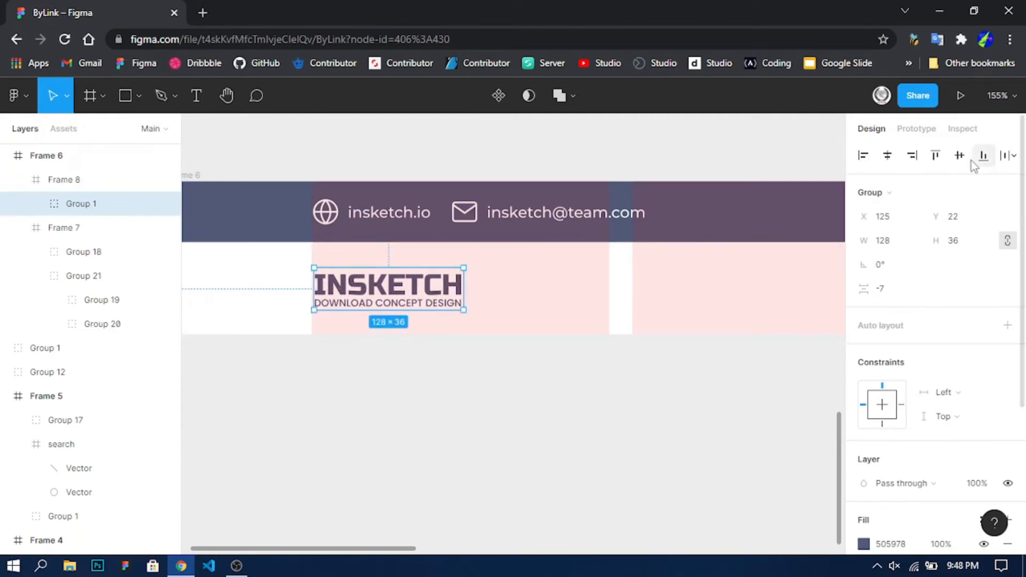
click(550, 396)
scroll(479, 392, down, 5)
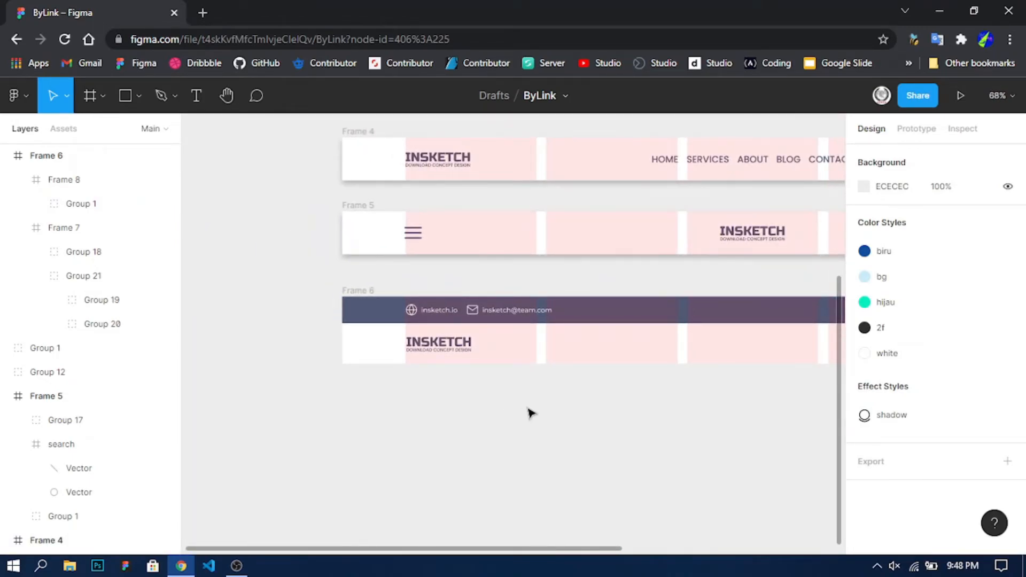
- Copy the HOME to CONTACT menu from Frame 4 into the white row's right part and center it vertically
drag(652, 423, 456, 424)
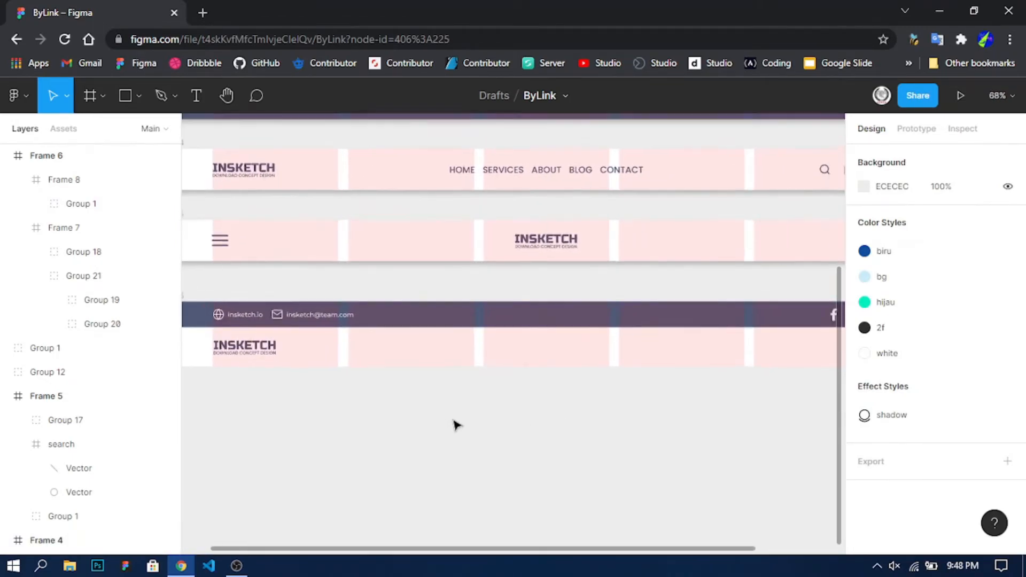
scroll(460, 424, down, 2)
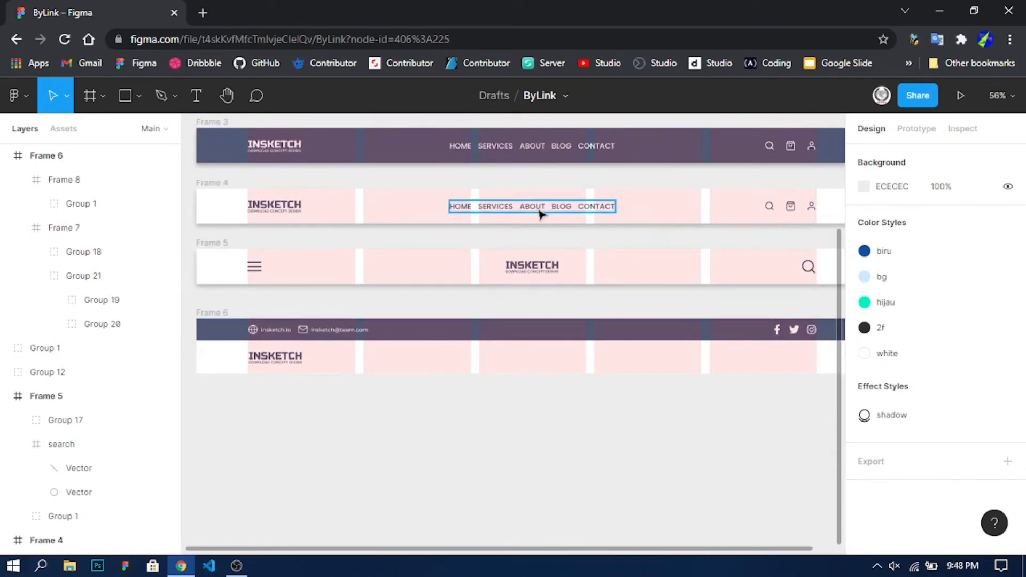
click(539, 213)
drag(547, 207, 735, 361)
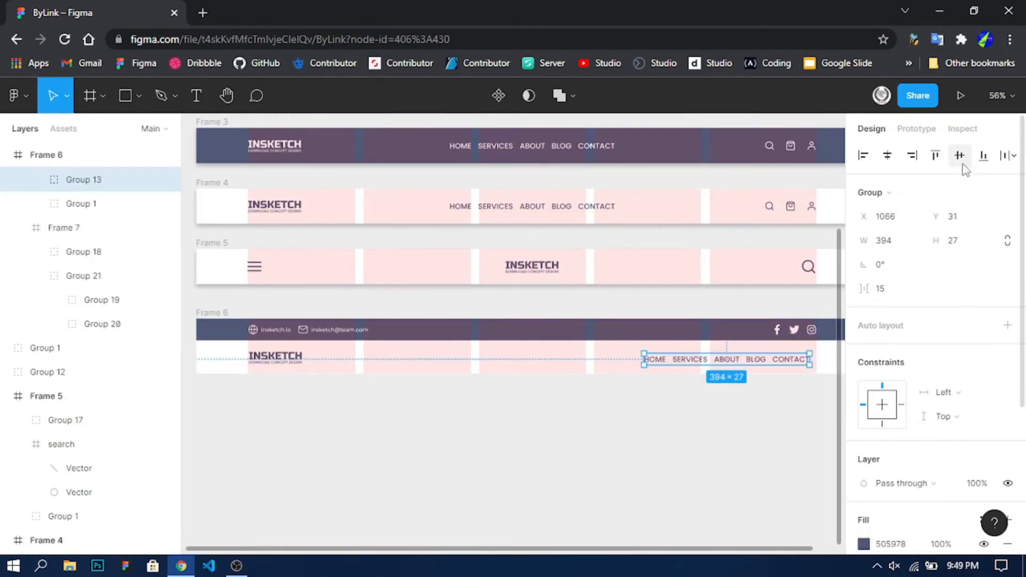
click(959, 155)
click(777, 421)
scroll(698, 435, right, 5)
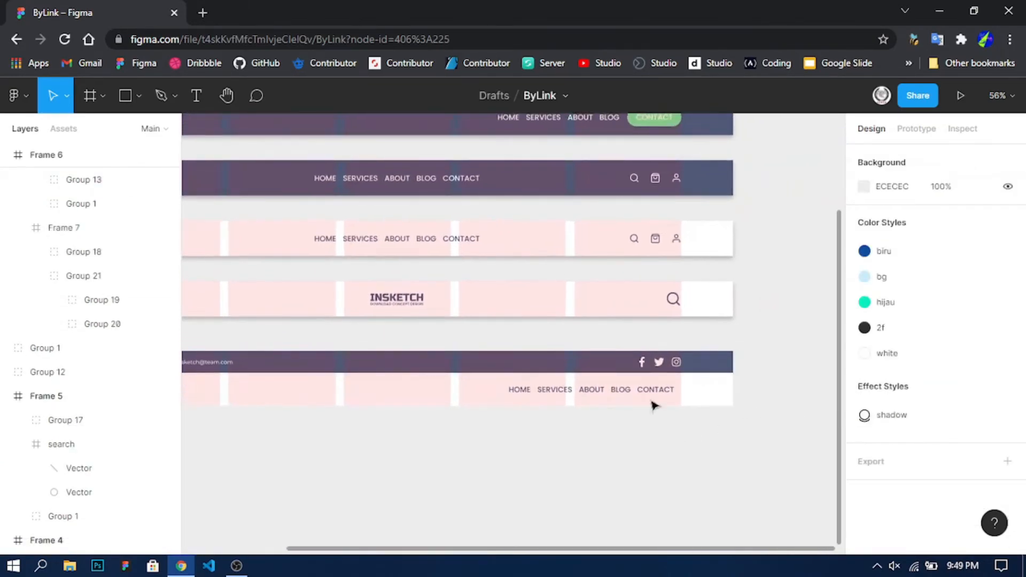
- Copy Frame 4's icon group below Frame 6, ungroup it, and delete all but the search icon
drag(659, 244, 734, 454)
right_click(716, 449)
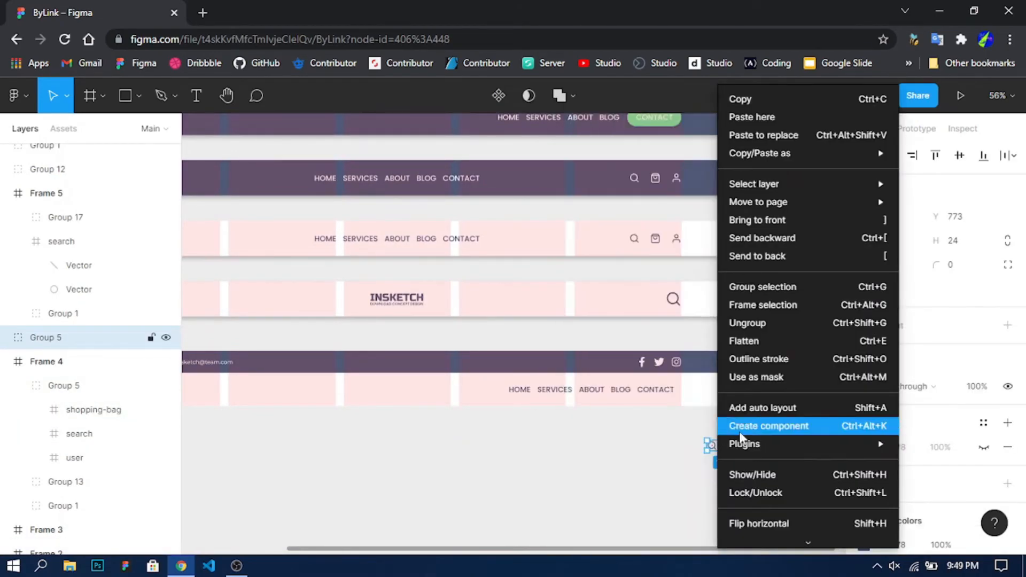
click(777, 323)
click(752, 475)
click(735, 447)
scroll(715, 416, up, 5)
drag(707, 404, 796, 476)
key(Delete)
click(679, 439)
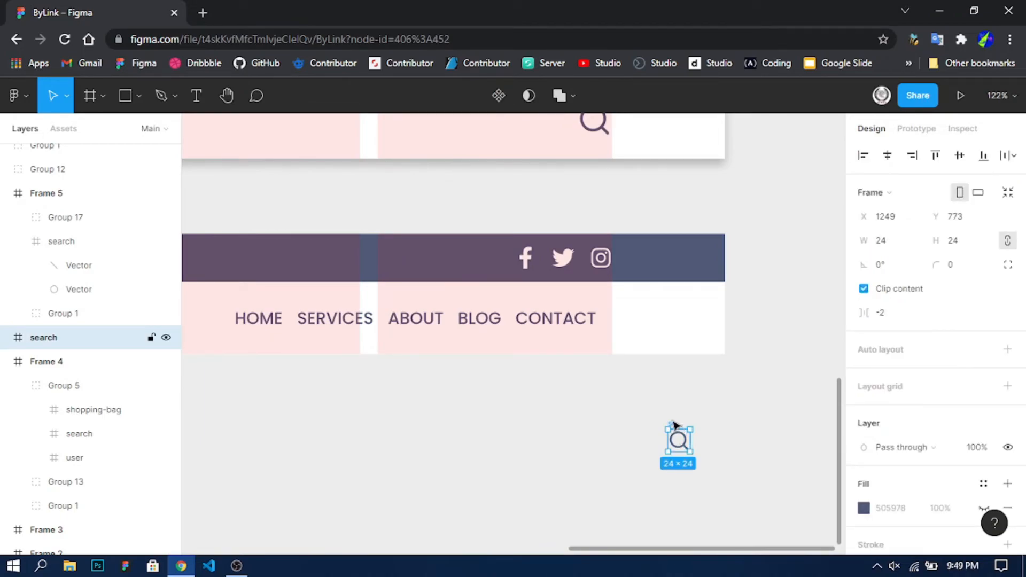
- Hide the layout grids and place the search icon just right of CONTACT in the white row
key(ctrl+g)
drag(684, 448, 252, 323)
click(661, 323)
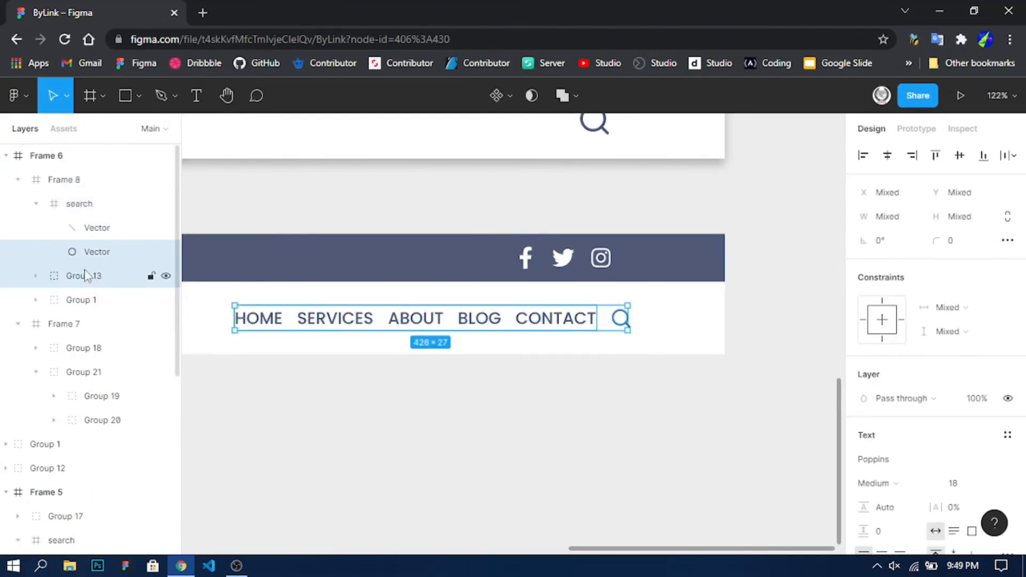
- Vertically align the search icon with the menu, set their spacing to 25, and group them
click(45, 206)
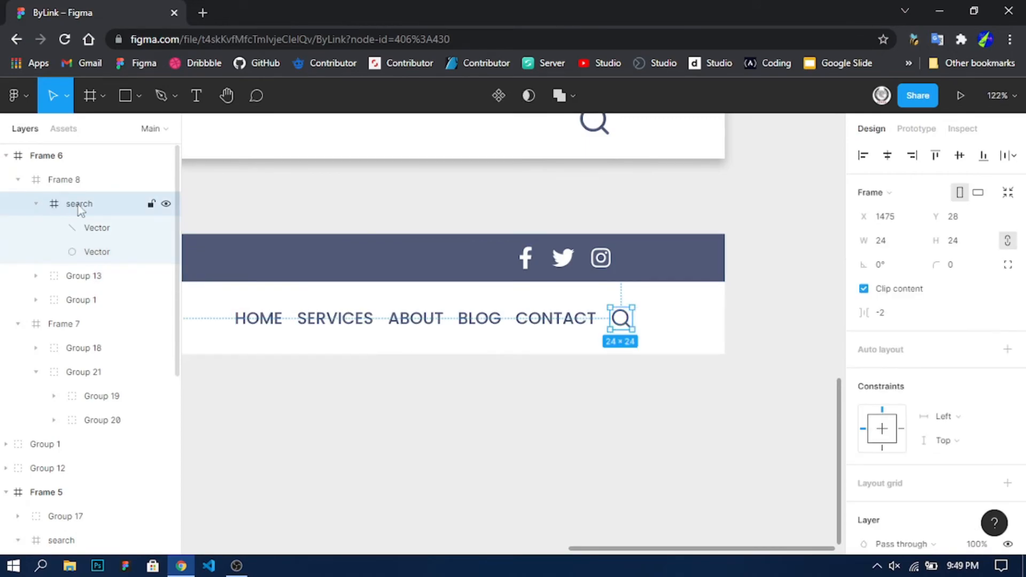
shift+click(74, 276)
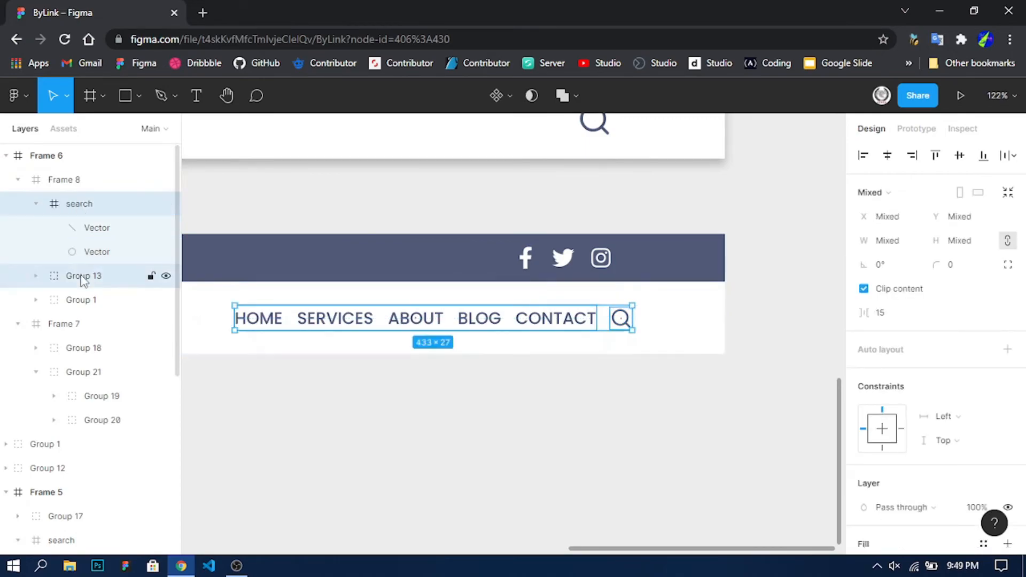
click(959, 155)
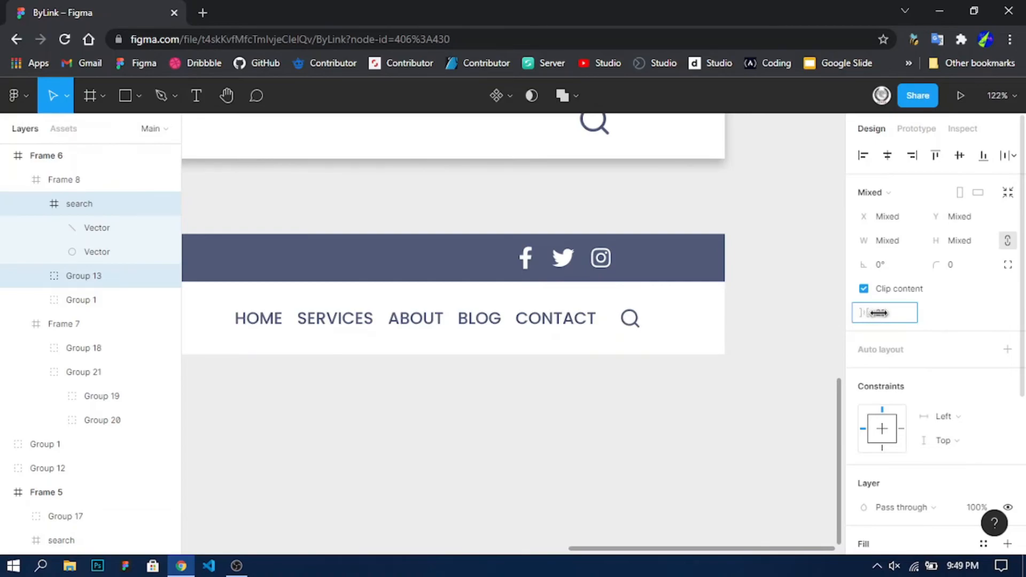
key(ctrl+g)
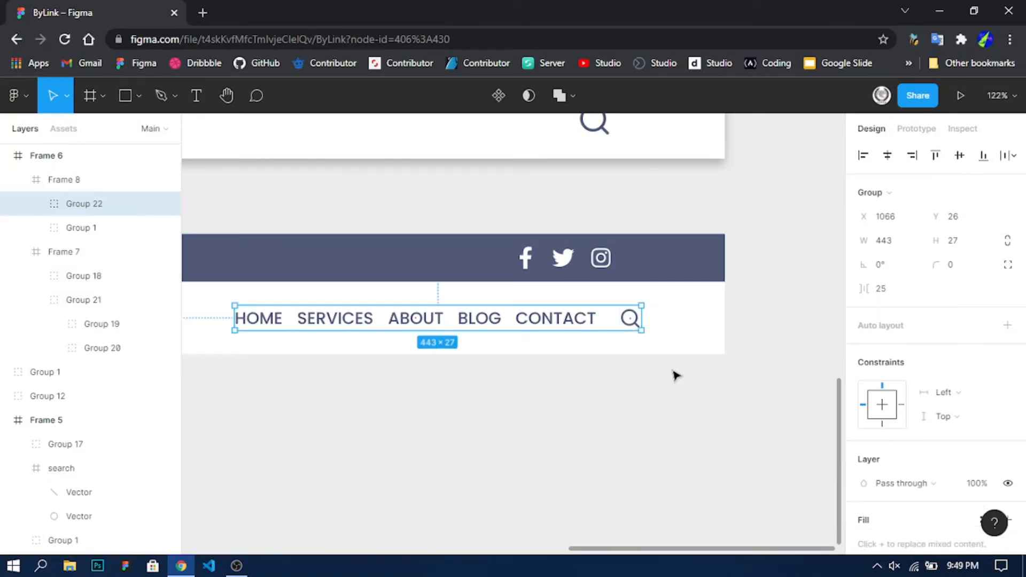
- Align the menu and search group with the last grid column's right edge using the layout grids, and hide the grids again
key(ctrl+g)
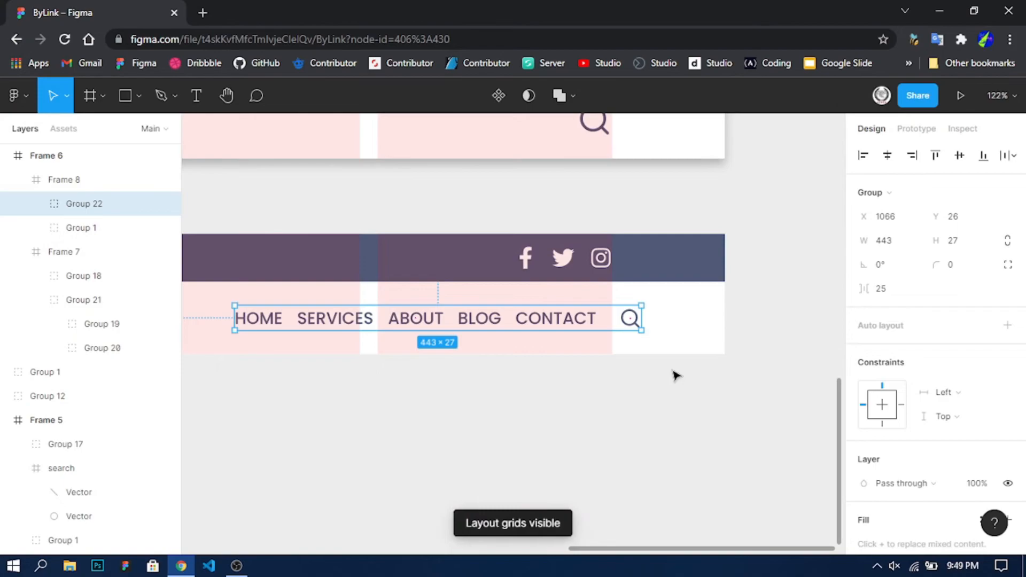
mouse_move(576, 327)
mouse_down()
mouse_move(541, 325)
mouse_move(550, 332)
mouse_move(561, 321)
mouse_up()
click(616, 415)
scroll(616, 414, down, 3)
scroll(614, 420, down, 2)
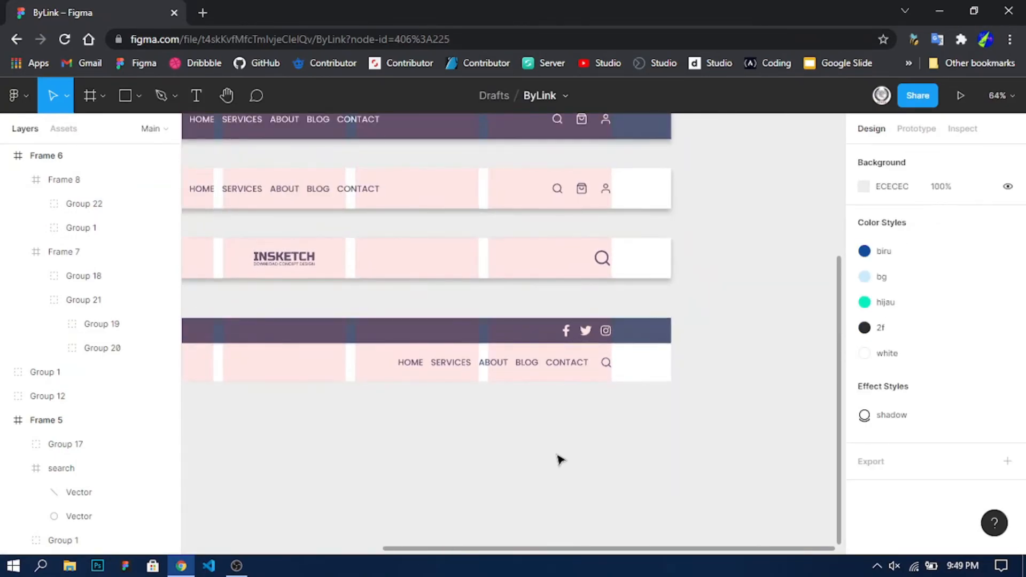
key(ctrl+g)
scroll(559, 460, down, 3)
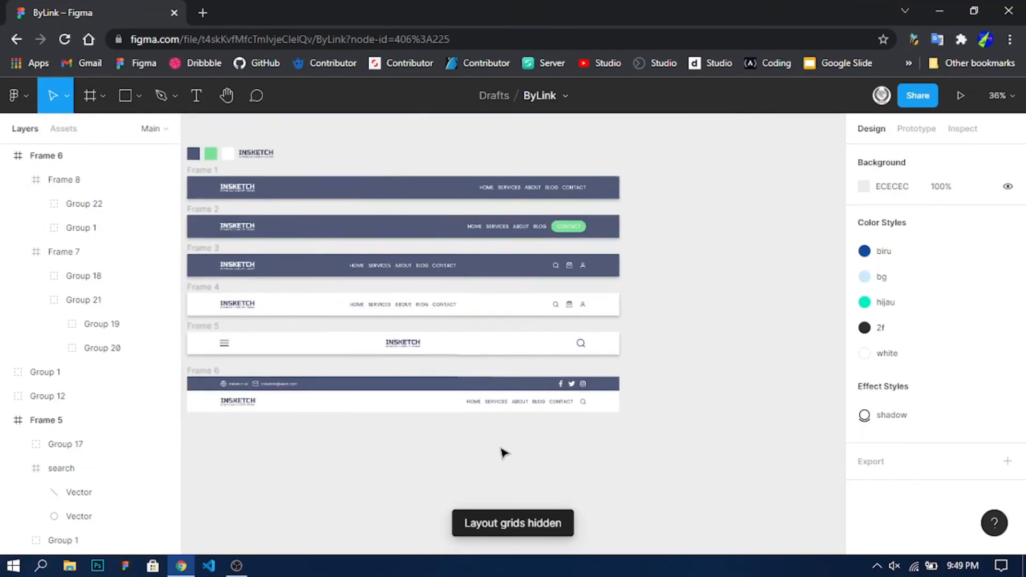
drag(492, 447, 547, 466)
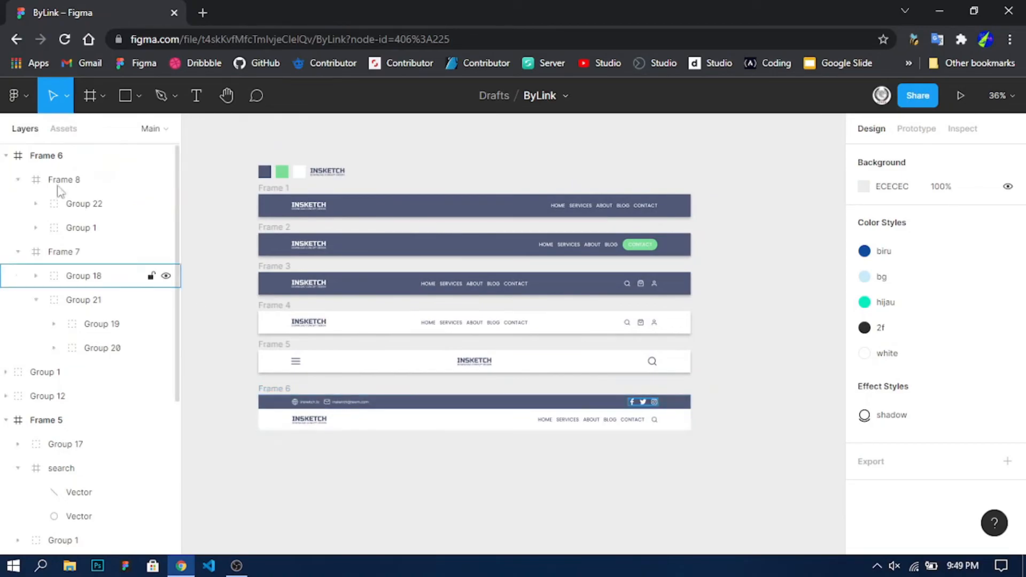
- Delete the color swatches and spare INSKETCH logo above Frame 1, and collapse the expanded frames in the layer list
click(6, 155)
click(5, 228)
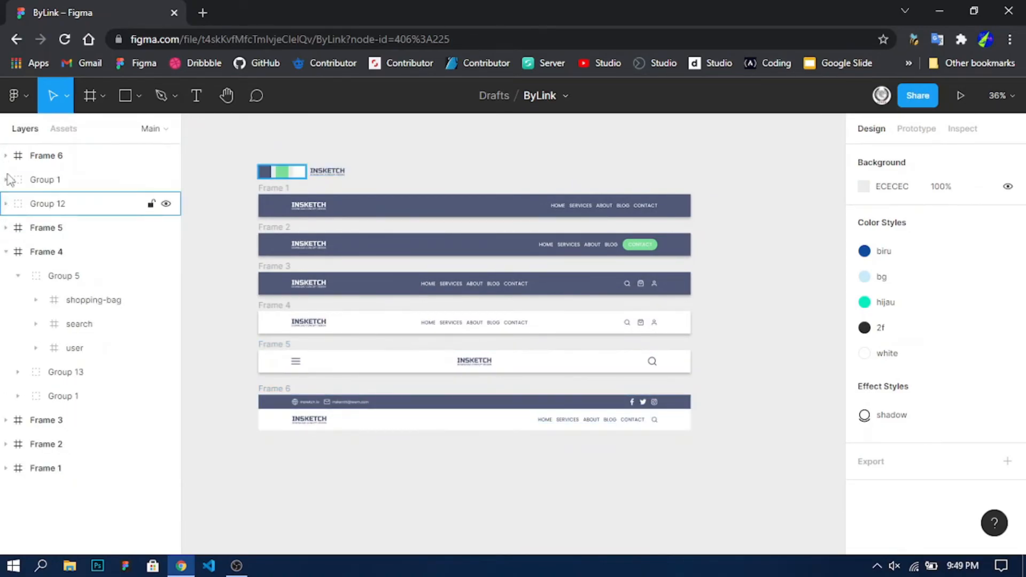
drag(277, 174, 390, 187)
key(Delete)
click(6, 203)
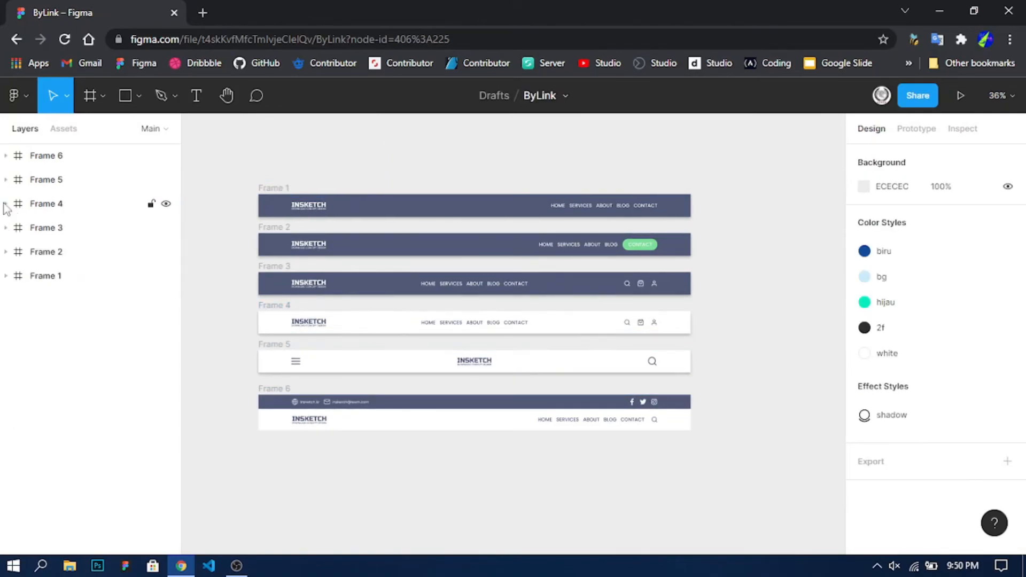
- Rename Frame 1 as Navbar 1
click(47, 158)
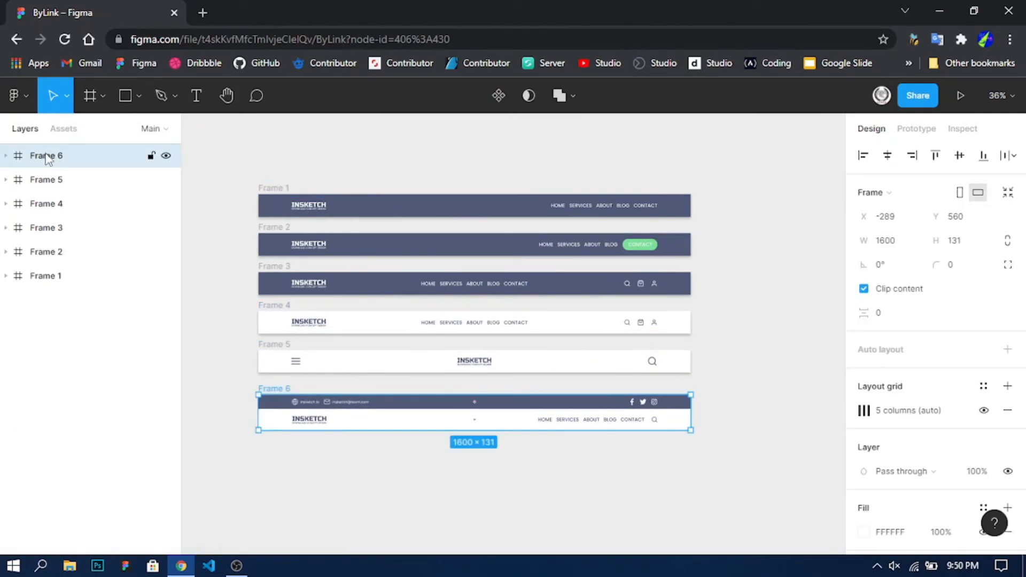
click(52, 277)
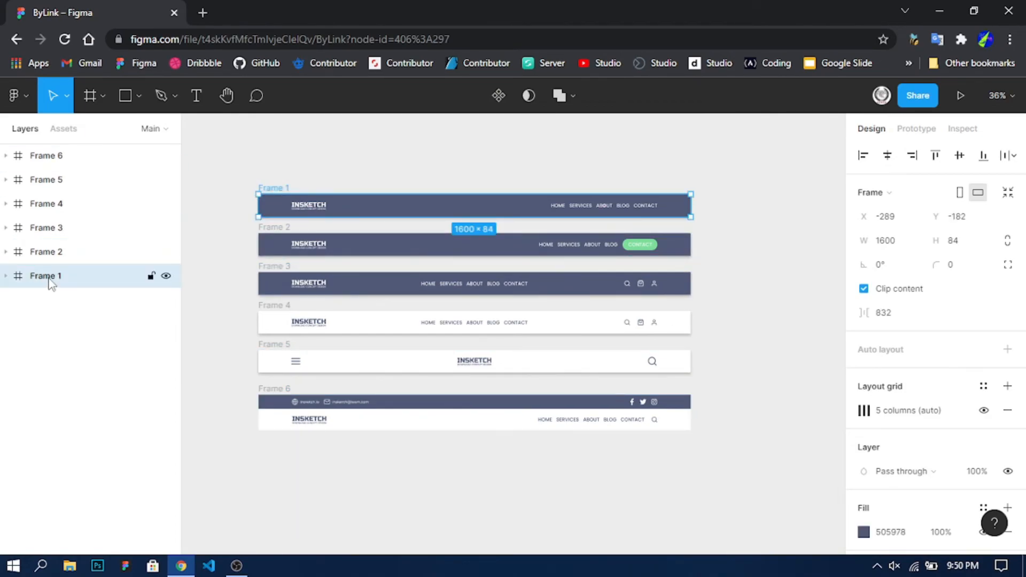
double_click(49, 279)
text(Nav)
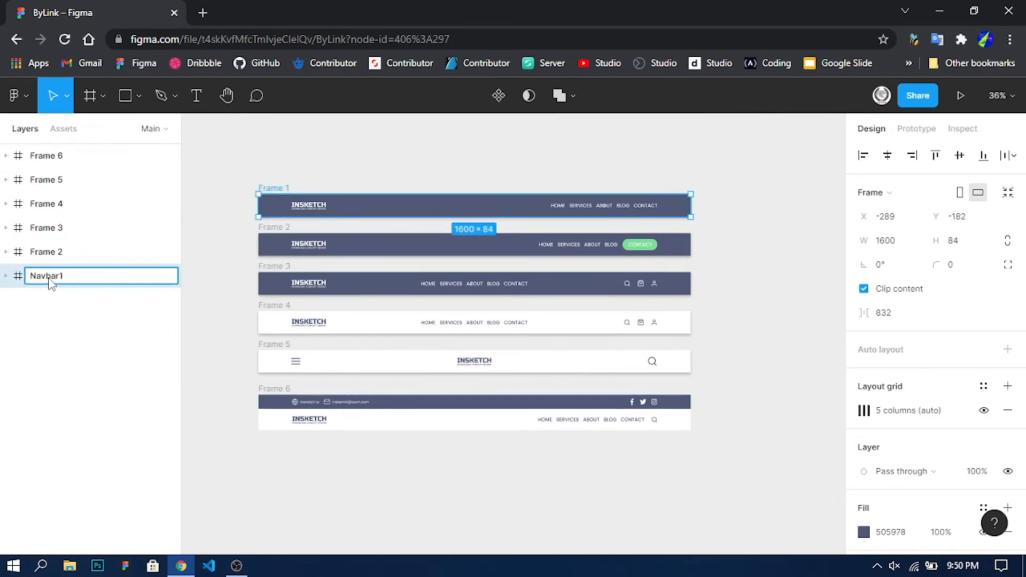
text(bar 1)
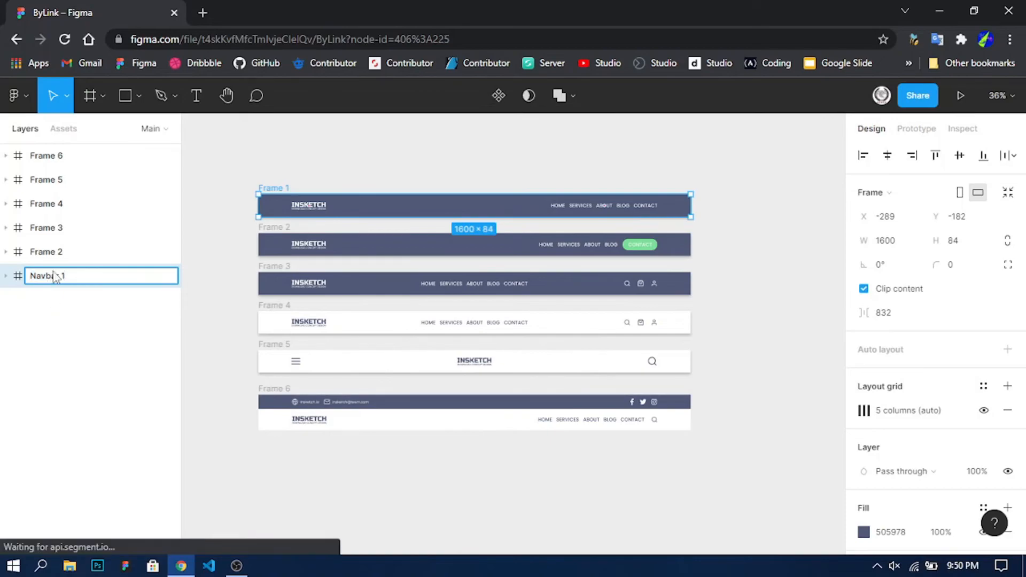
- Rename Frames 2 through 6 as Navbar 2, Navbar 3, Navbar 4, Navbar 5 and Navbar 6
click(52, 251)
double_click(48, 251)
text(Navbar 2)
double_click(57, 231)
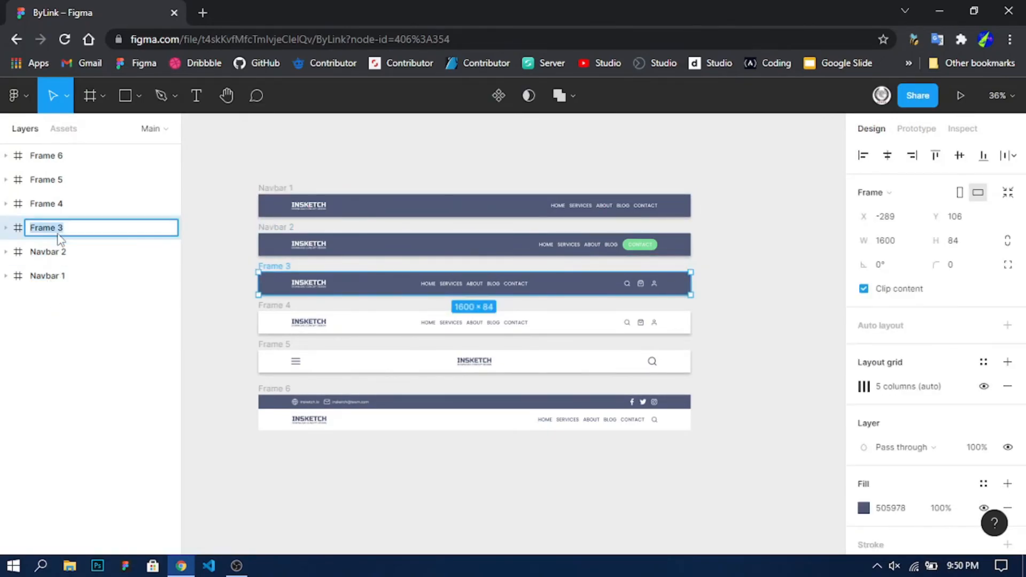
double_click(81, 207)
text(Navbar 4)
double_click(72, 180)
text(Navbar 5)
double_click(67, 156)
text(Navbar 6)
click(229, 144)
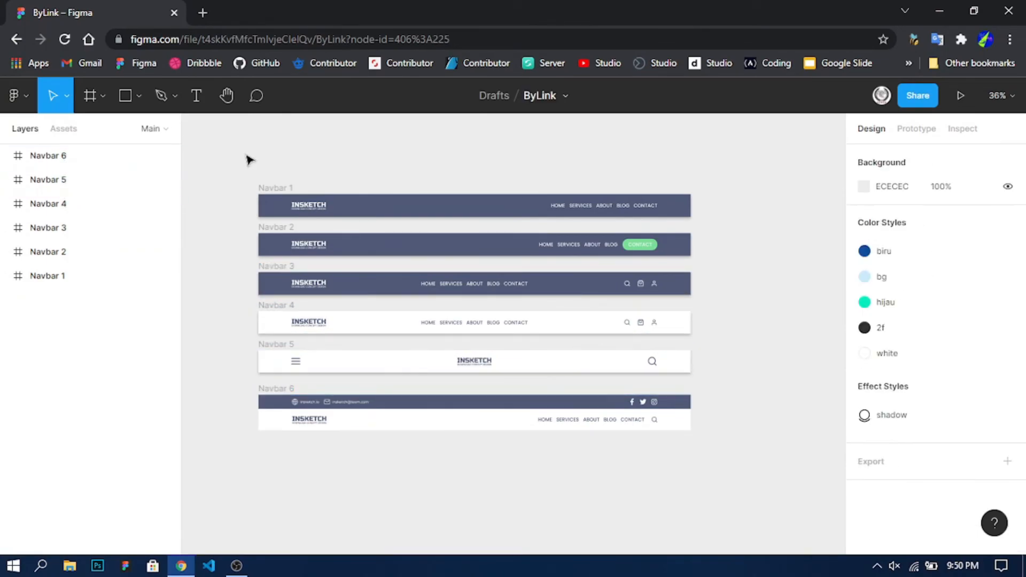
- Distribute all six navbars evenly in the vertical direction and set the spacing between them to 61
click(86, 161)
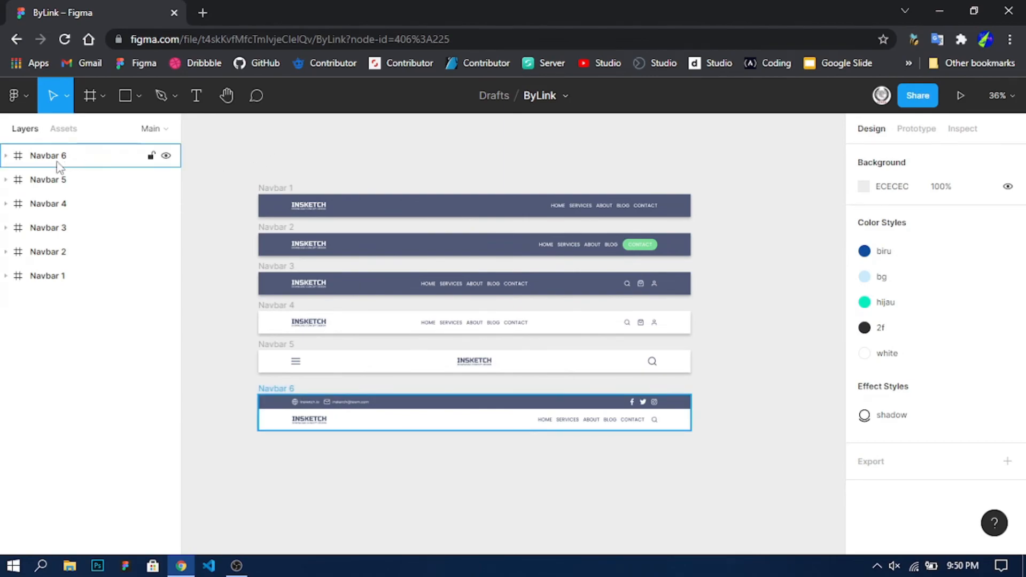
shift+click(42, 275)
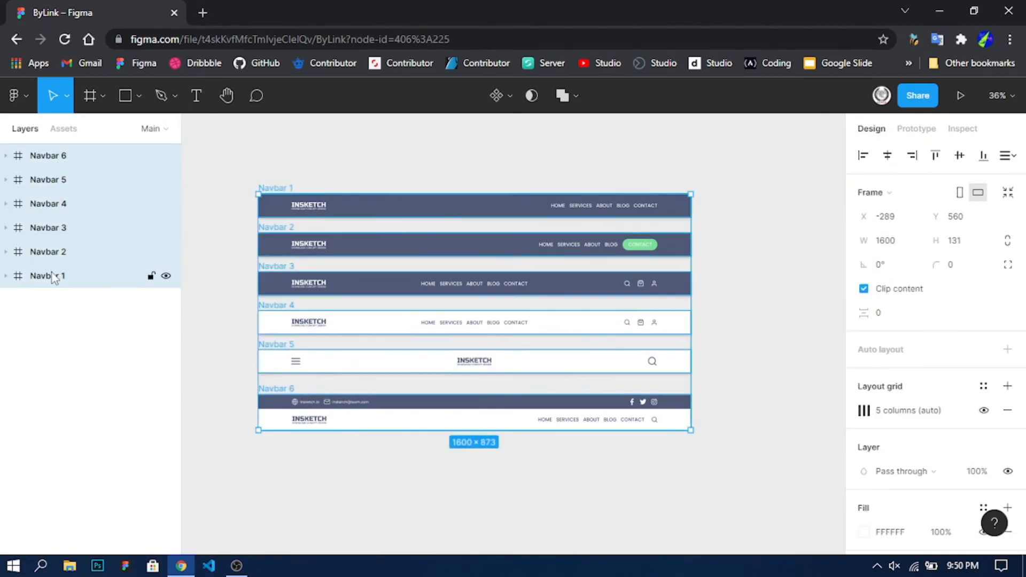
click(1006, 155)
click(873, 204)
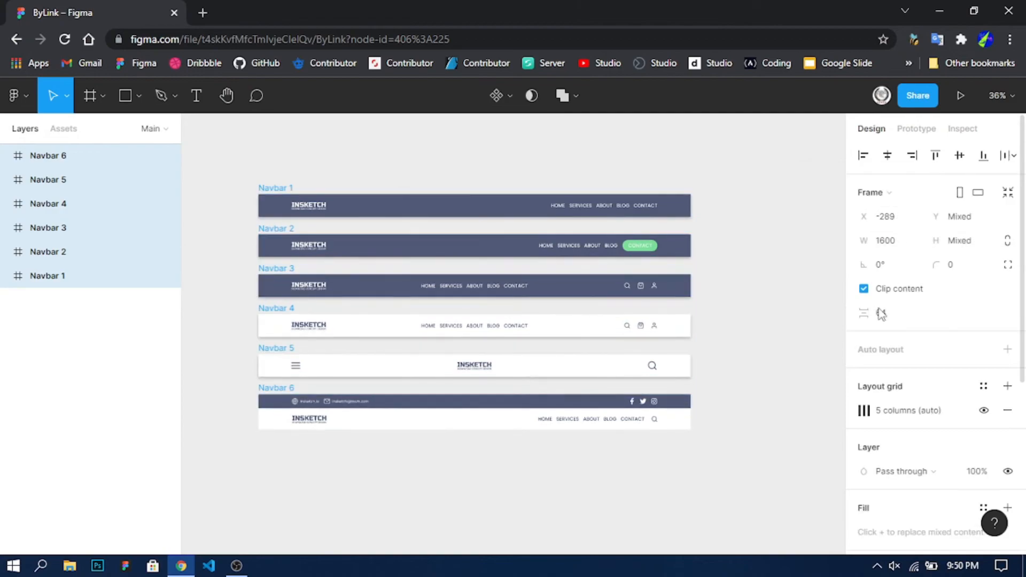
mouse_move(863, 313)
mouse_down()
mouse_move(831, 318)
mouse_move(854, 320)
mouse_up()
click(753, 320)
scroll(753, 321, down, 4)
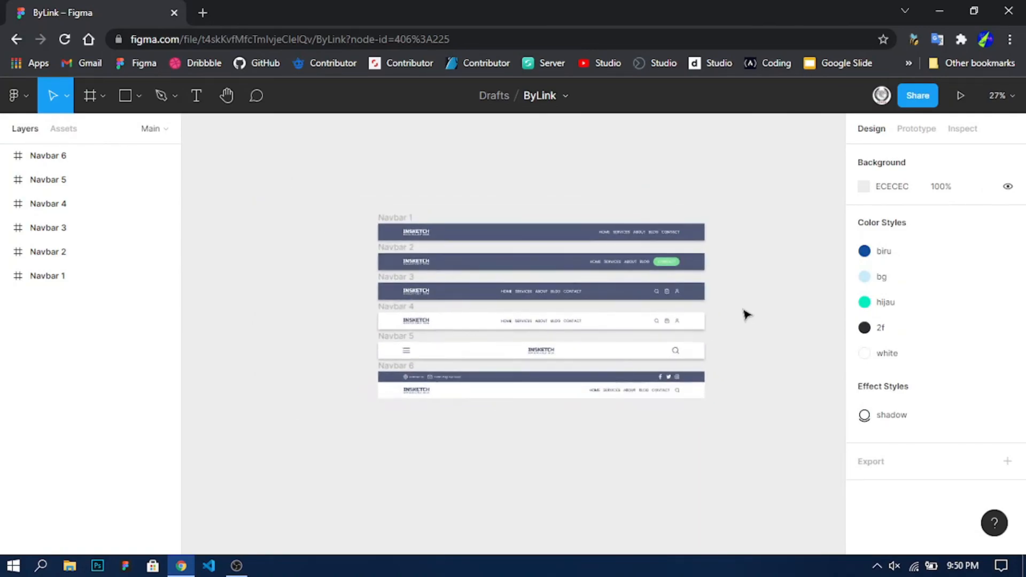
- Draw a frame about 1935 × 1234 enclosing all six navbars
click(91, 94)
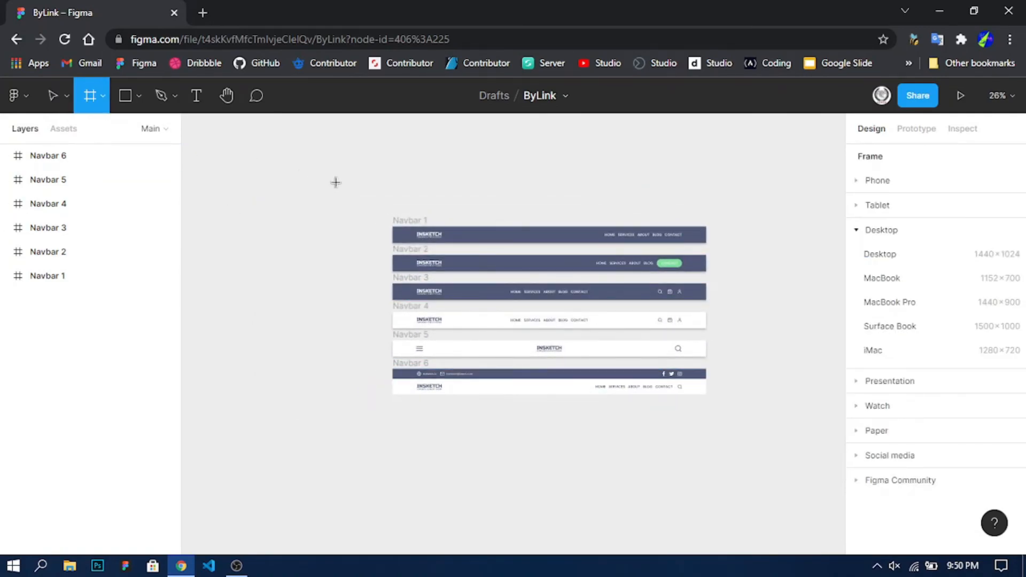
drag(367, 184, 747, 426)
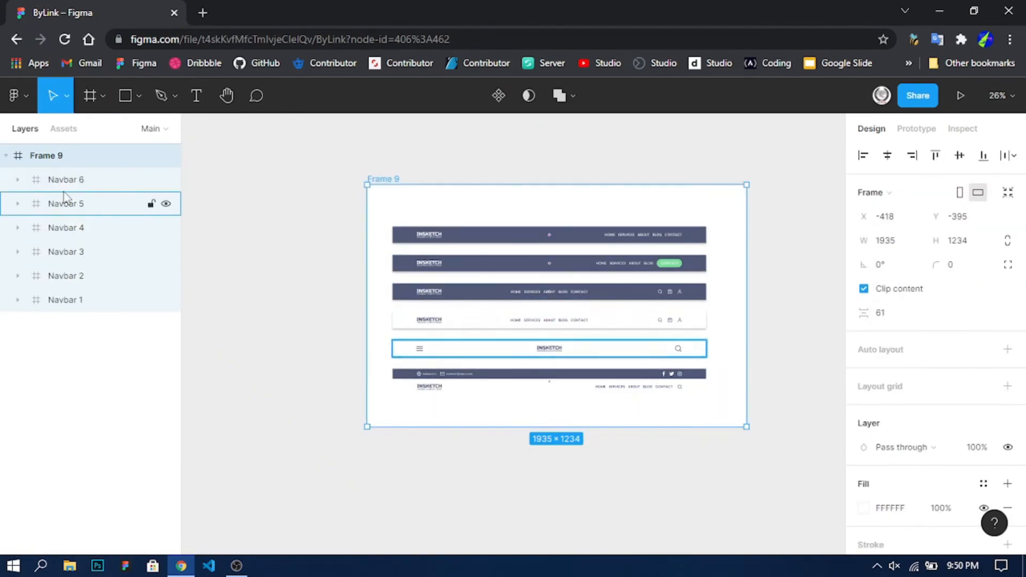
- Group all six navbars and centre the group horizontally and vertically inside the enclosing frame
click(63, 180)
shift+click(73, 301)
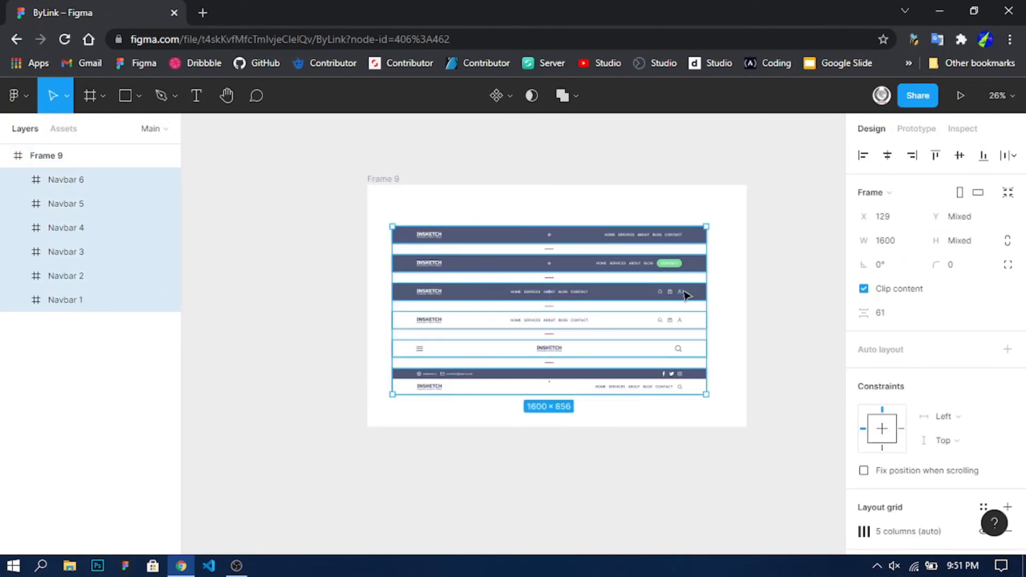
key(ctrl+g)
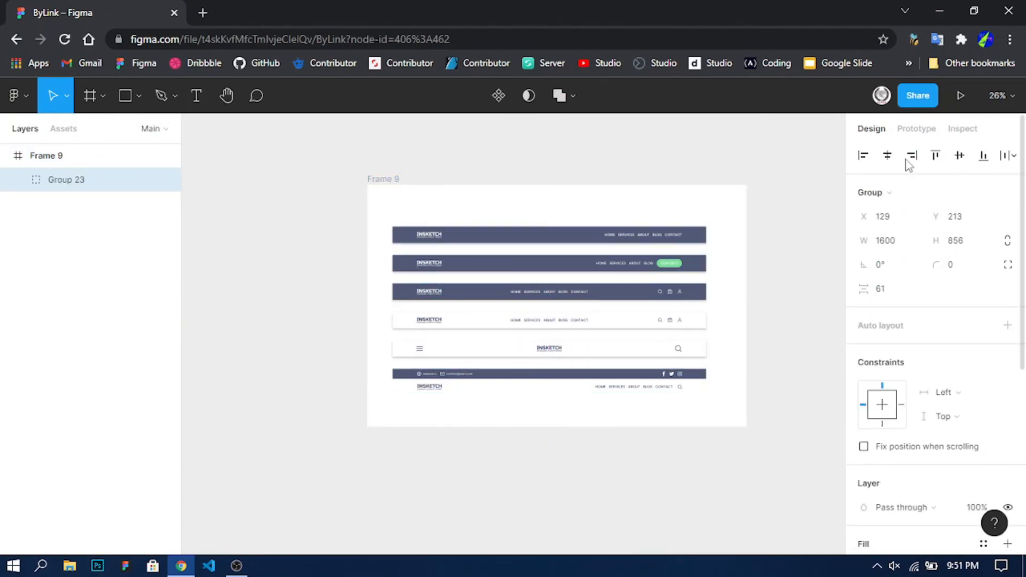
click(887, 155)
click(960, 155)
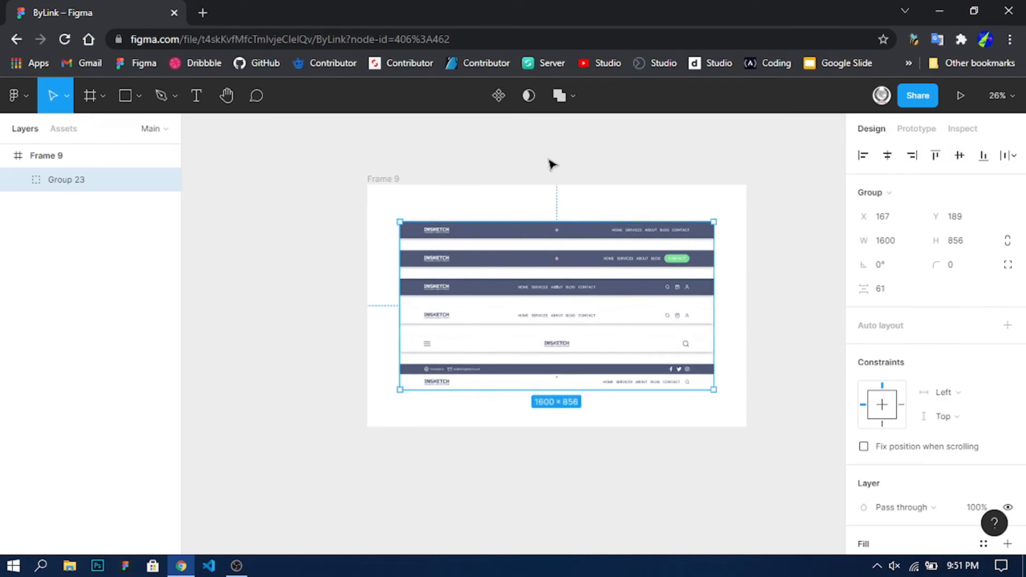
click(588, 168)
- Change the enclosing frame's fill by sampling the navbars' dark blue and lightening it to DCDEE7
click(389, 178)
scroll(888, 364, down, 4)
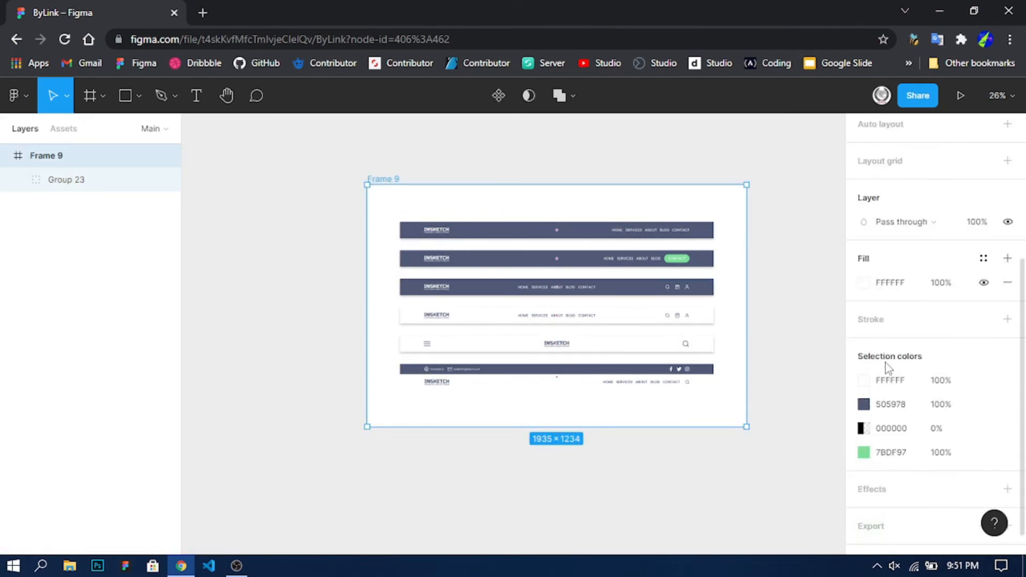
click(863, 284)
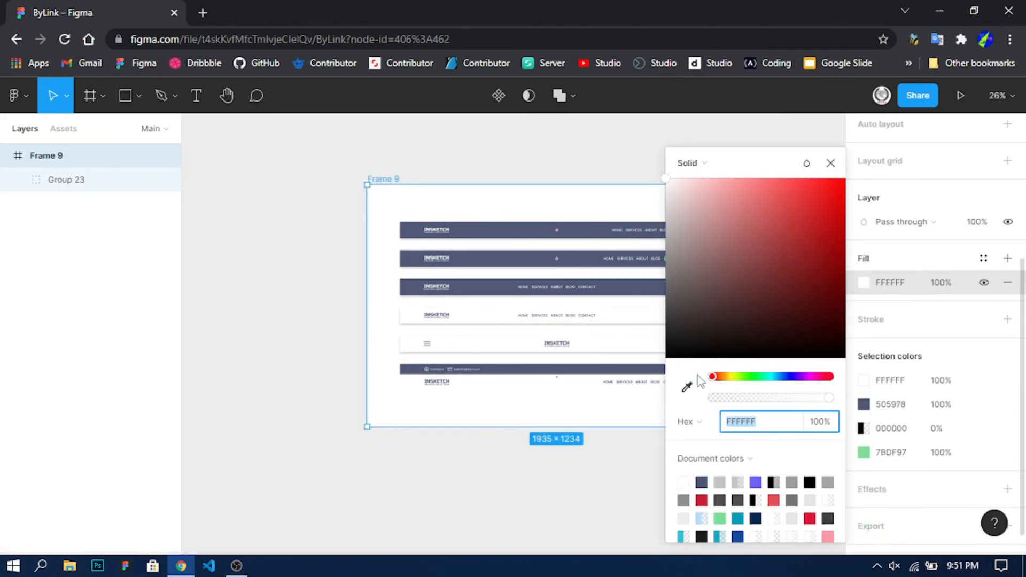
click(686, 386)
click(532, 229)
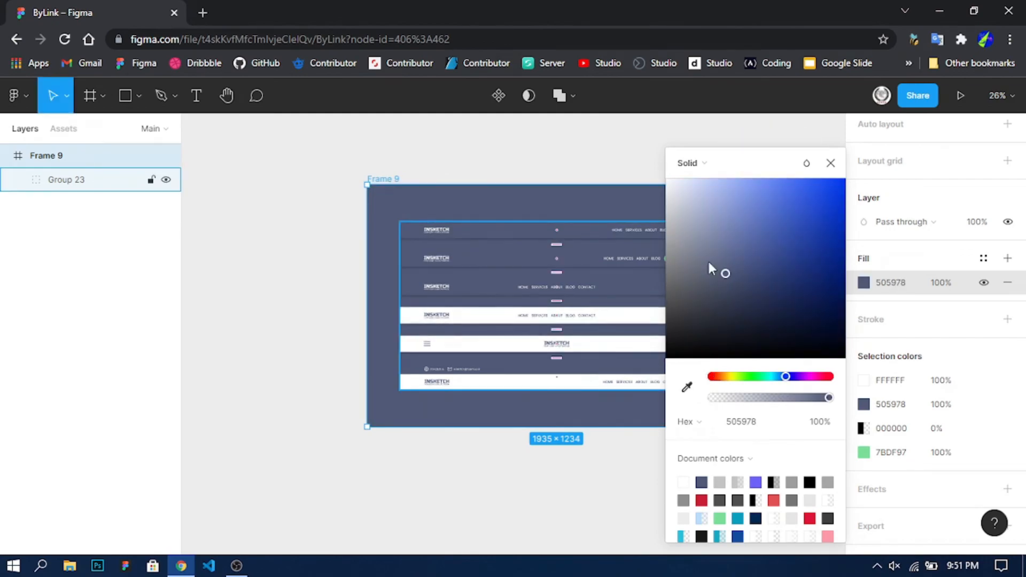
drag(724, 274, 674, 196)
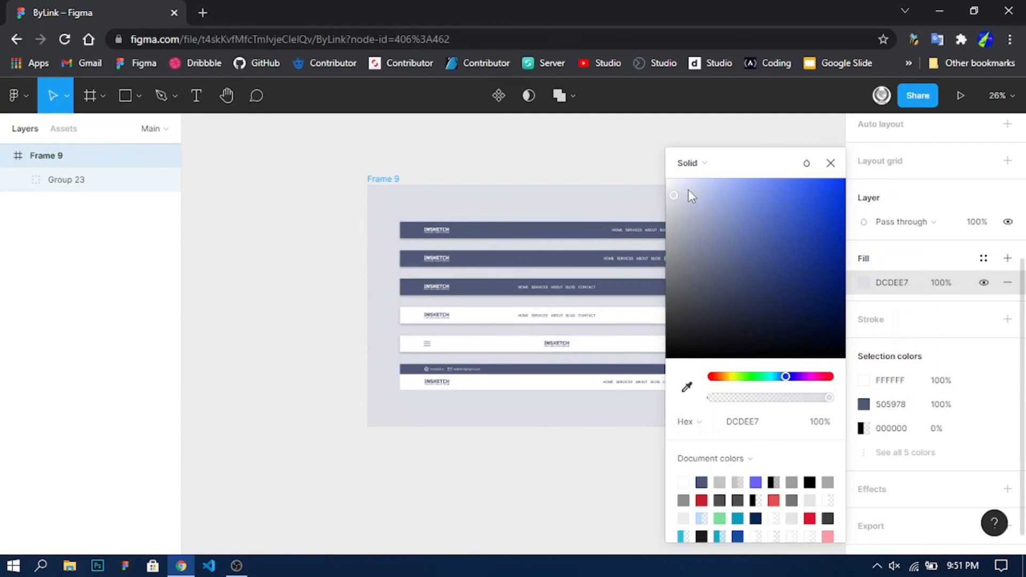
click(830, 163)
click(756, 155)
- Select the enclosing frame and open it in presentation view to preview the six navbars
click(390, 177)
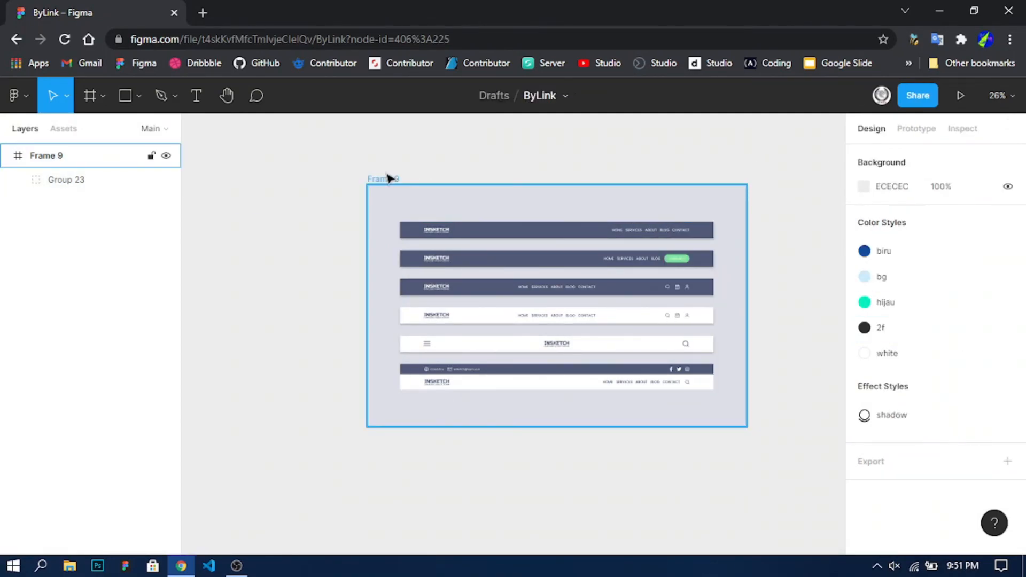
click(960, 97)
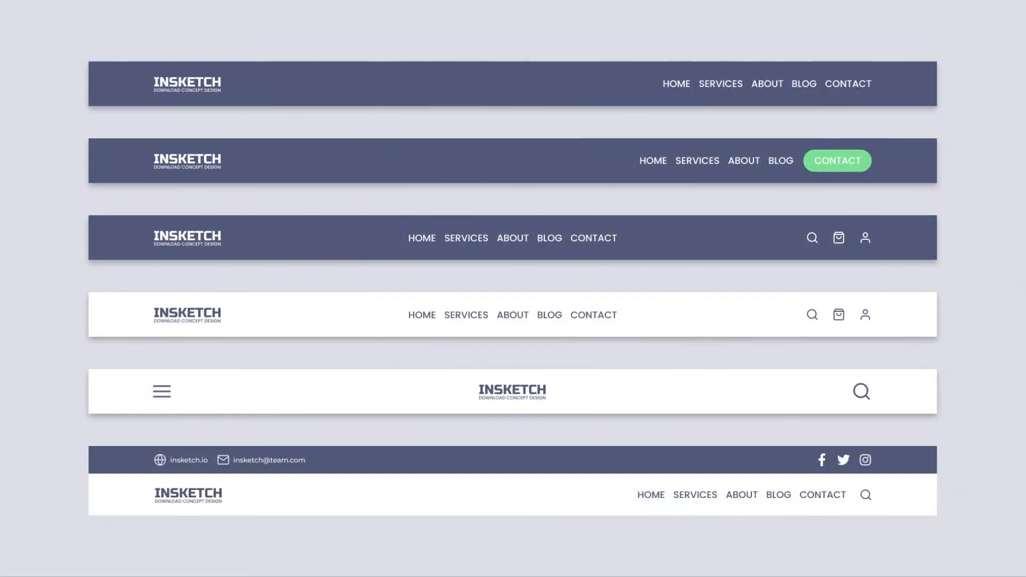